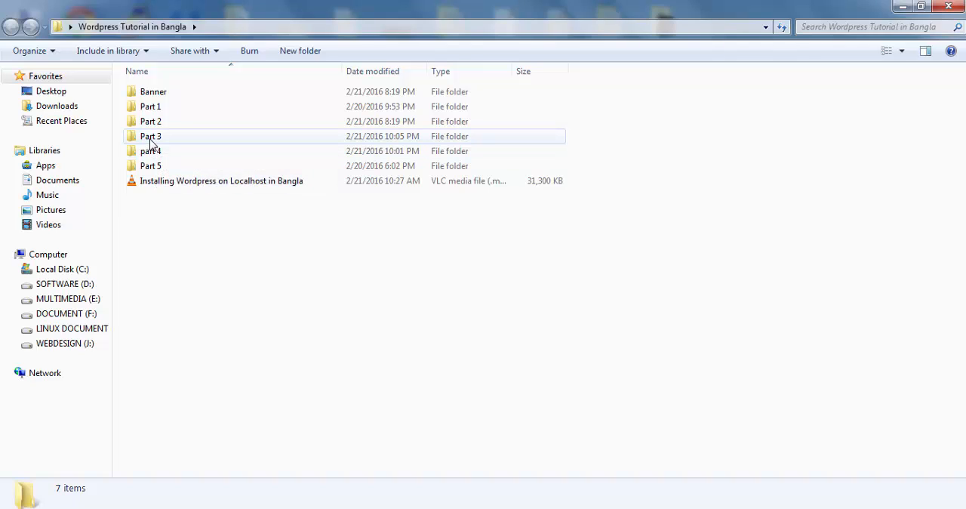
Look inside the Part 3 folder, then open the part 4 folder of the Wordpress Tutorial in Bangla directory
{"action": "double_click", "coordinate": [151, 143]}
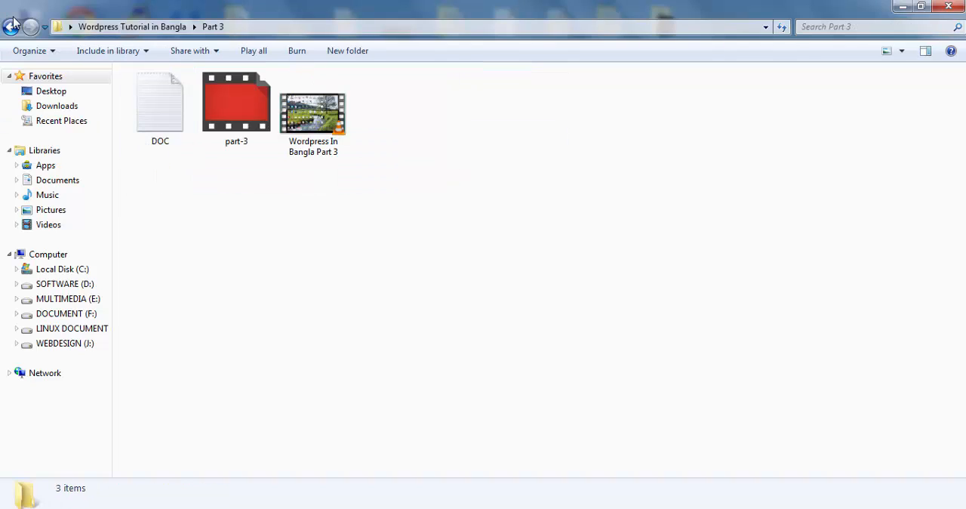
{"action": "left_click", "coordinate": [12, 24]}
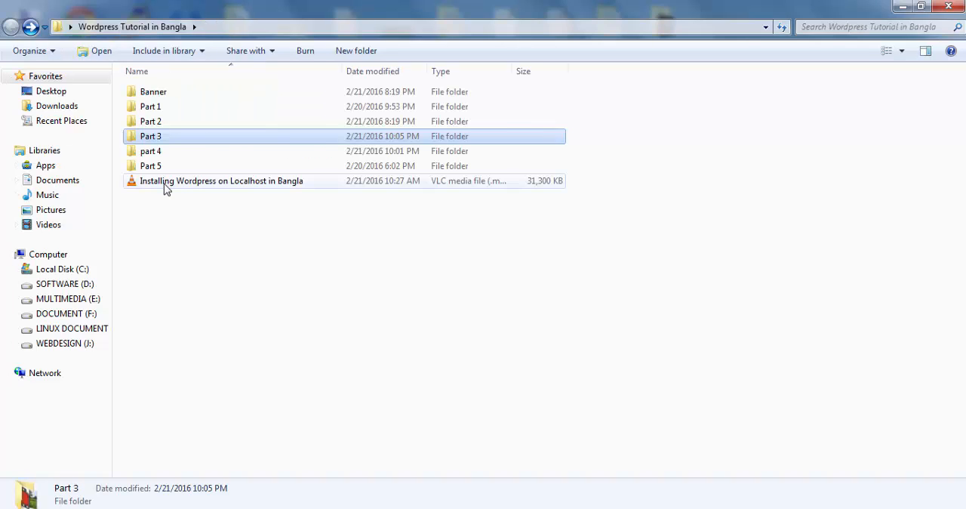
{"action": "double_click", "coordinate": [158, 153]}
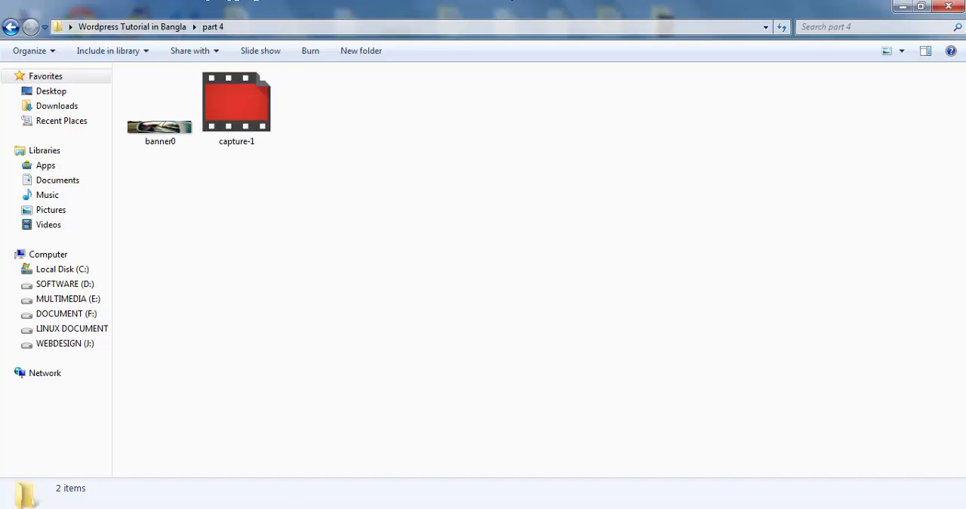
{"action": "left_click", "coordinate": [279, 507]}
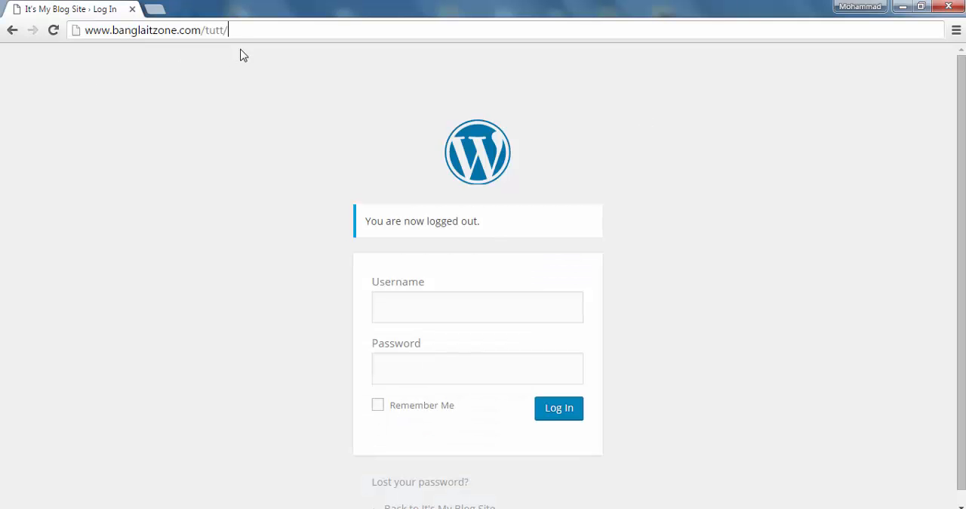
{"action": "type", "text": "wpa"}
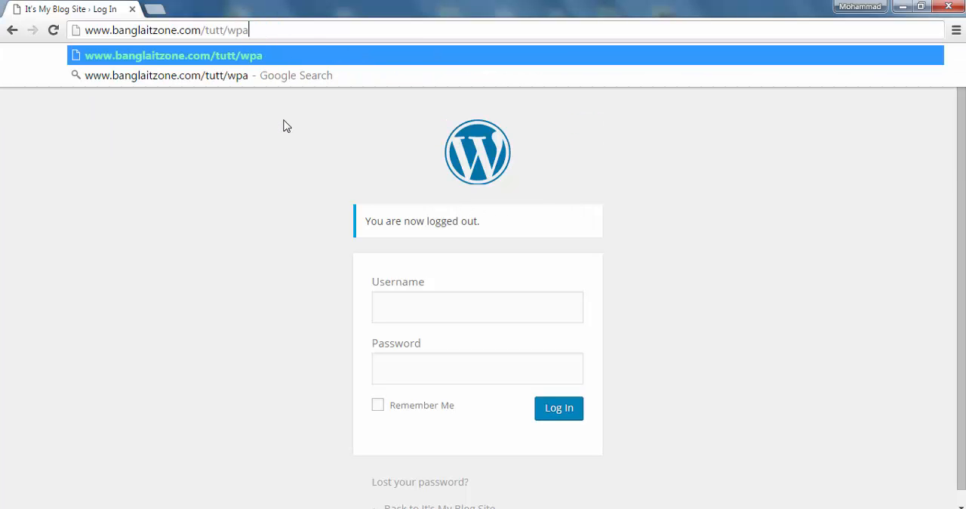
{"action": "key", "text": "BackSpace"}
{"action": "key", "text": "BackSpace"}
{"action": "key", "text": "BackSpace"}
{"action": "key", "text": "Return"}
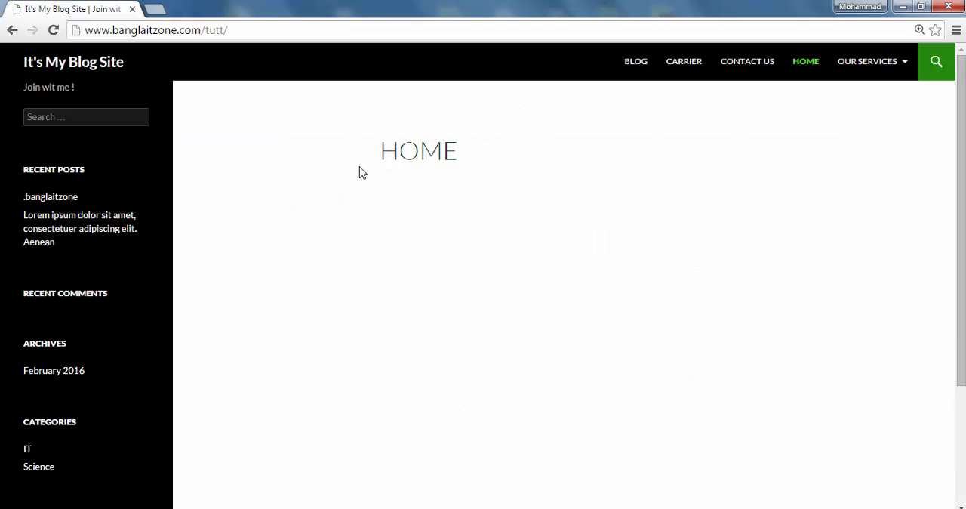
Examine the blog's home page, including its navigation links and the sidebar's posts, archives, categories and meta sections
{"action": "scroll", "coordinate": [535, 186], "scroll_direction": "down", "scroll_amount": 3}
{"action": "scroll", "coordinate": [536, 189], "scroll_direction": "up", "scroll_amount": 3}
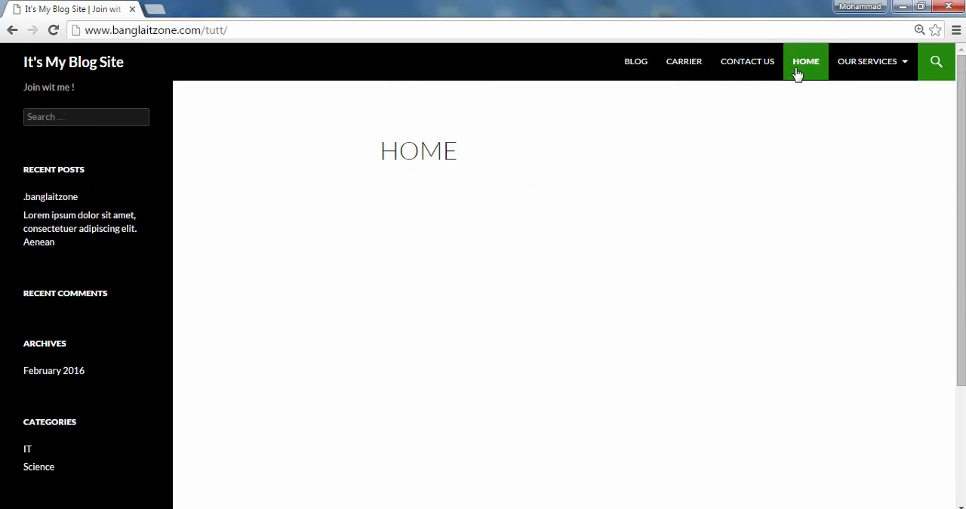
{"action": "scroll", "coordinate": [77, 246], "scroll_direction": "down", "scroll_amount": 3}
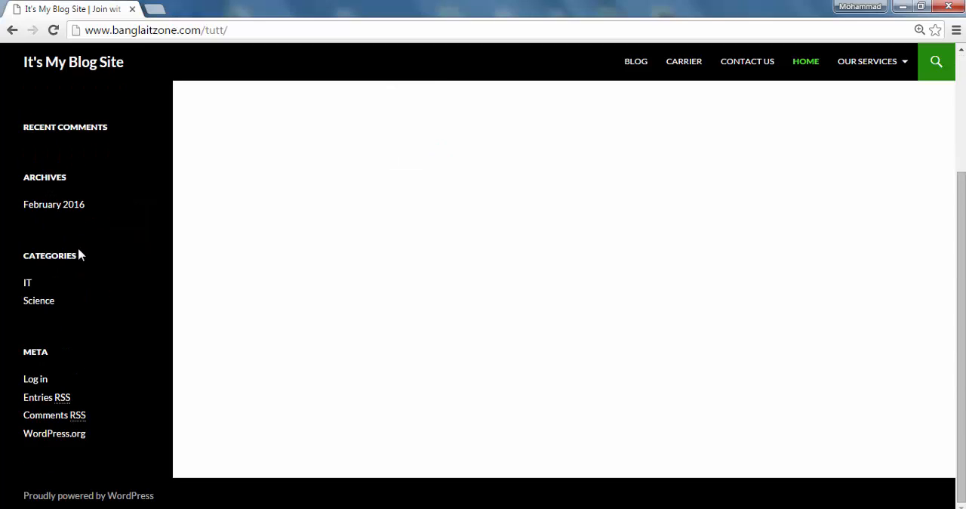
{"action": "scroll", "coordinate": [77, 252], "scroll_direction": "up", "scroll_amount": 3}
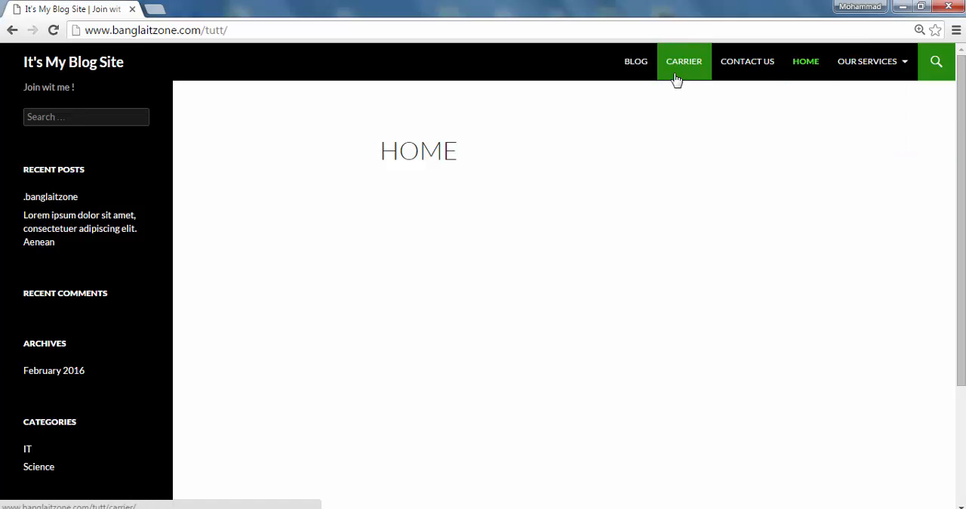
{"action": "scroll", "coordinate": [113, 410], "scroll_direction": "down", "scroll_amount": 3}
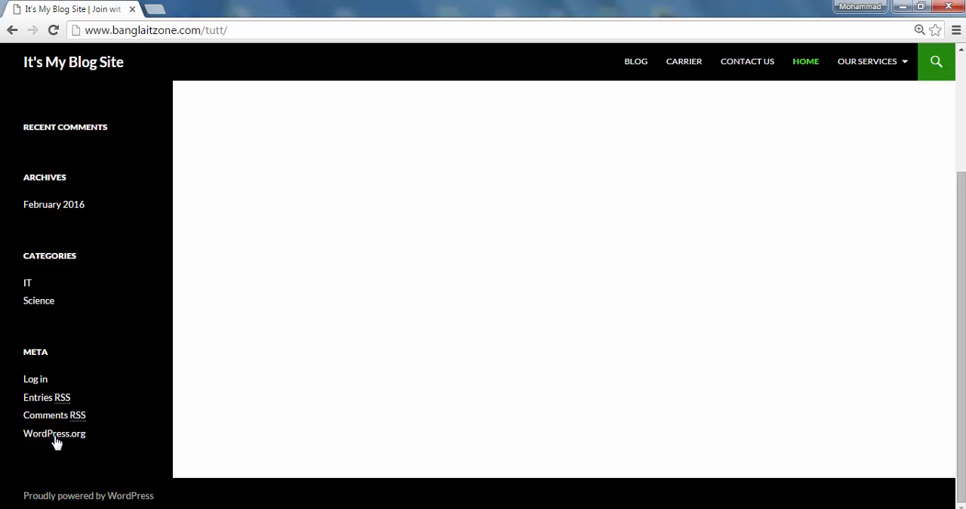
{"action": "scroll", "coordinate": [23, 429], "scroll_direction": "up", "scroll_amount": 3}
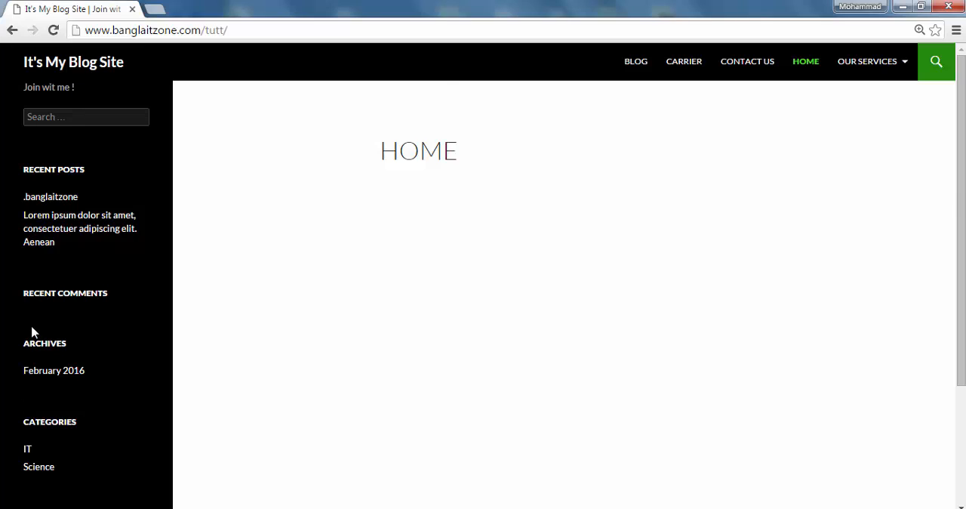
{"action": "scroll", "coordinate": [32, 332], "scroll_direction": "down", "scroll_amount": 3}
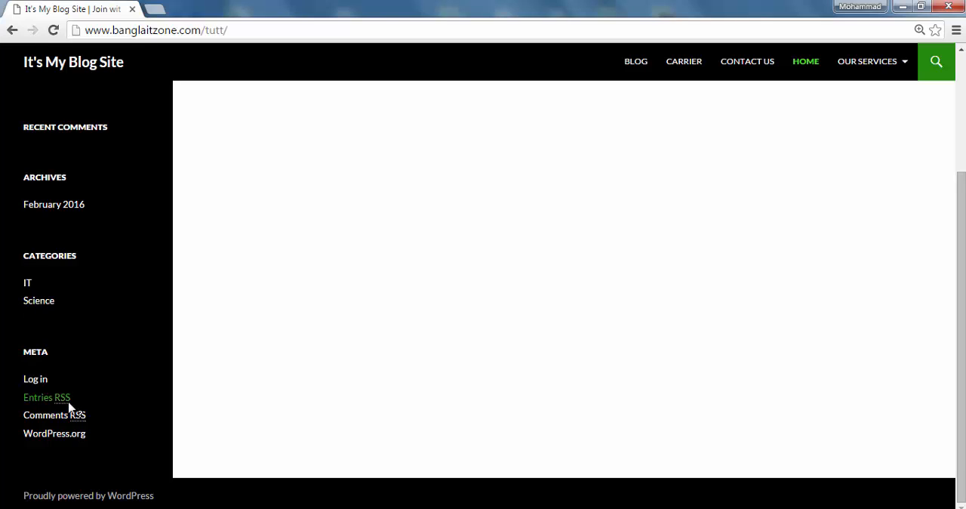
{"action": "scroll", "coordinate": [108, 336], "scroll_direction": "up", "scroll_amount": 1}
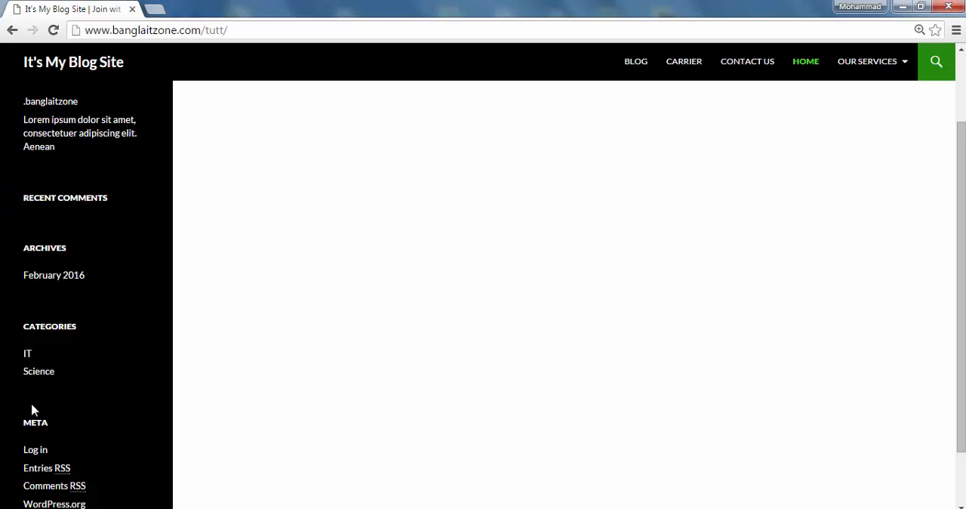
{"action": "scroll", "coordinate": [32, 410], "scroll_direction": "up", "scroll_amount": 2}
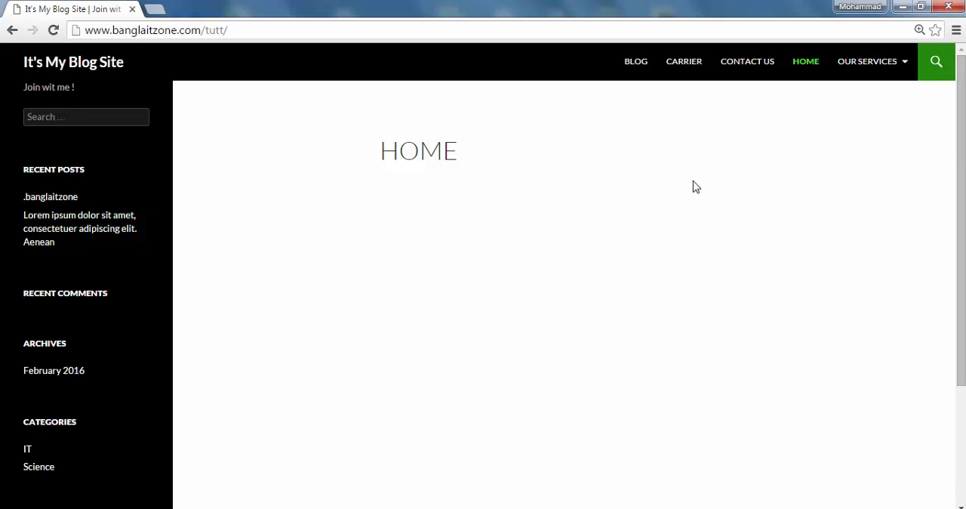
{"action": "scroll", "coordinate": [520, 219], "scroll_direction": "down", "scroll_amount": 3}
{"action": "scroll", "coordinate": [513, 242], "scroll_direction": "up", "scroll_amount": 3}
Open a new browser tab and copy the blog home page's address for use in it
{"action": "key", "text": "ctrl+t"}
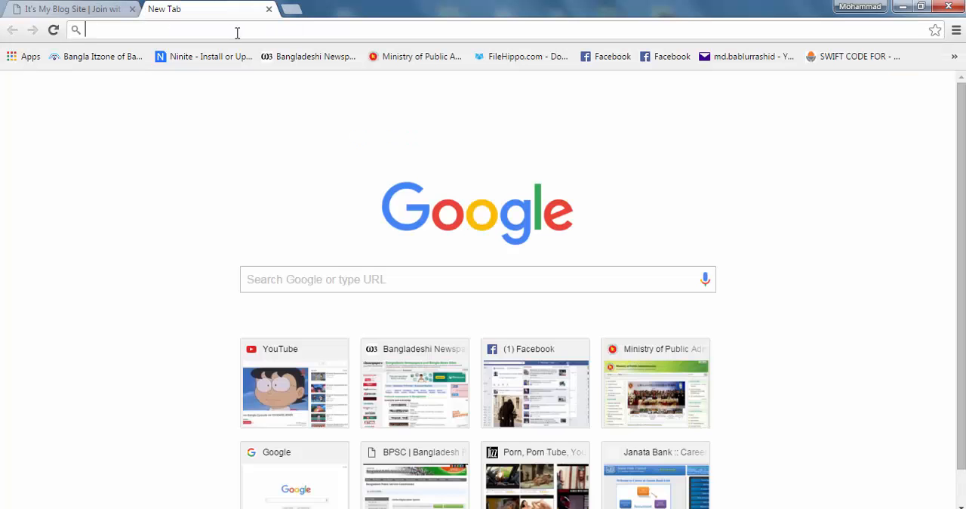
{"action": "type", "text": "w3newspapers.com/bangladesh/"}
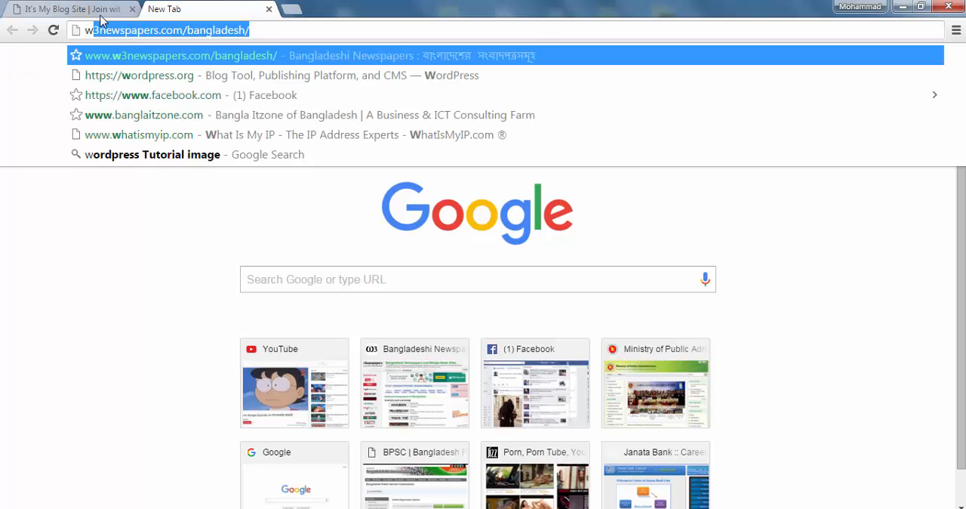
{"action": "left_click", "coordinate": [83, 9]}
{"action": "left_click_drag", "start_coordinate": [256, 33], "coordinate": [83, 33]}
{"action": "key", "text": "ctrl+c"}
{"action": "left_click", "coordinate": [237, 14]}
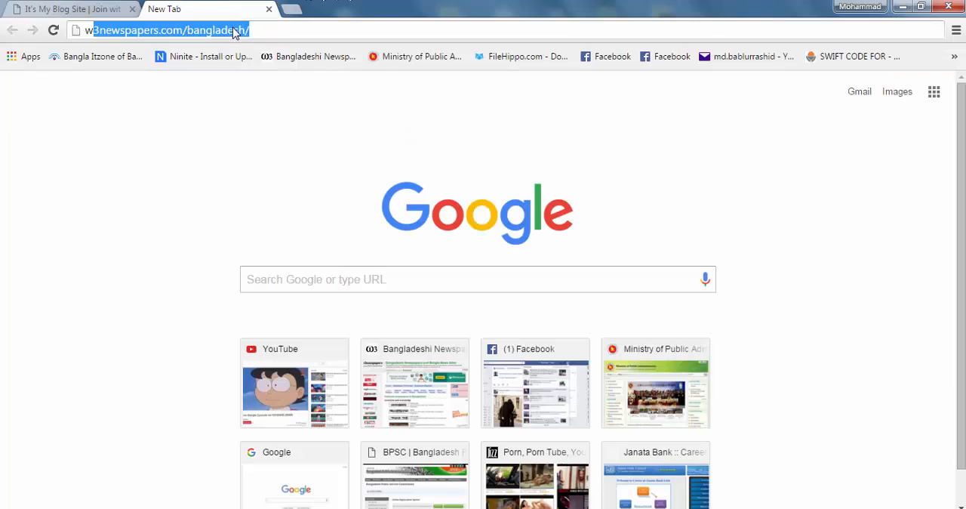
Try to load the blog's wp-admin address in the new tab from the copied site address
{"action": "key", "text": "ctrl+v"}
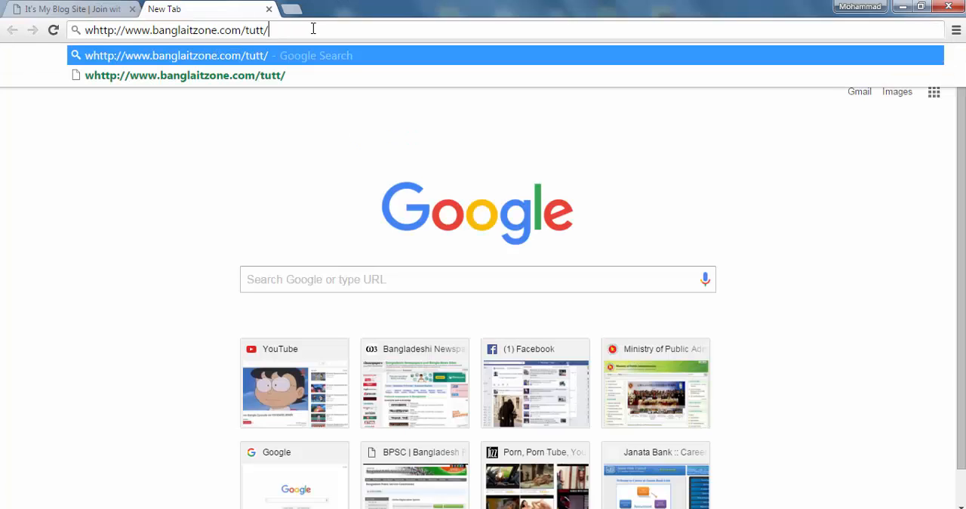
{"action": "type", "text": "wp-admin"}
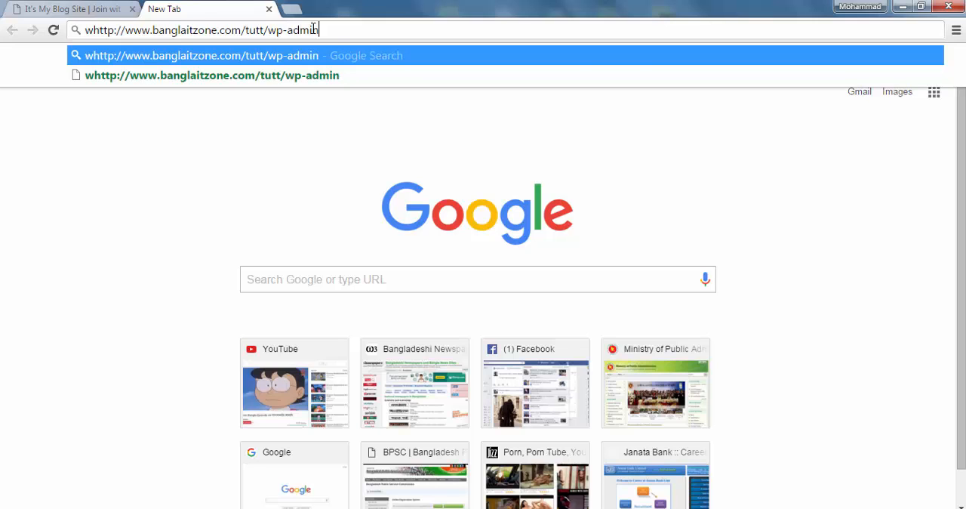
{"action": "key", "text": "Return"}
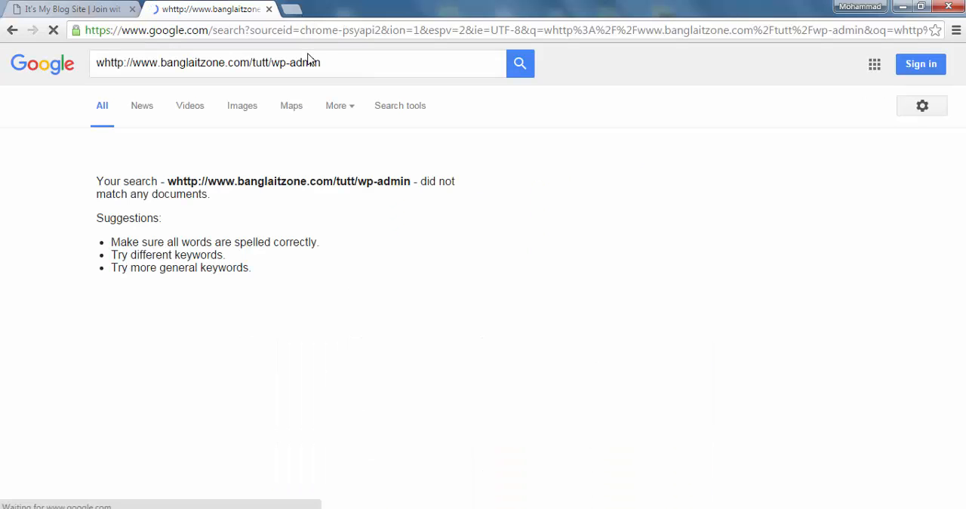
{"action": "left_click", "coordinate": [344, 31]}
{"action": "key", "text": "BackSpace"}
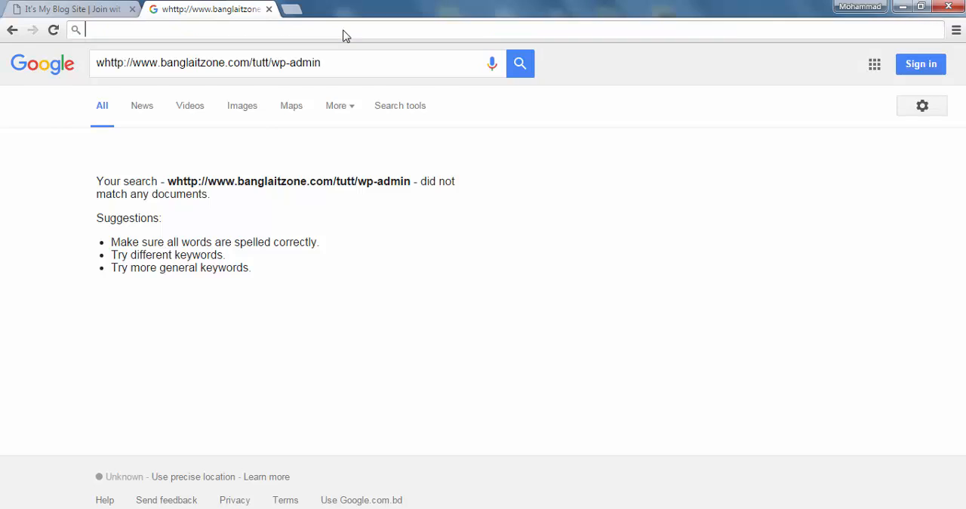
{"action": "key", "text": "ctrl+v"}
{"action": "type", "text": "w"}
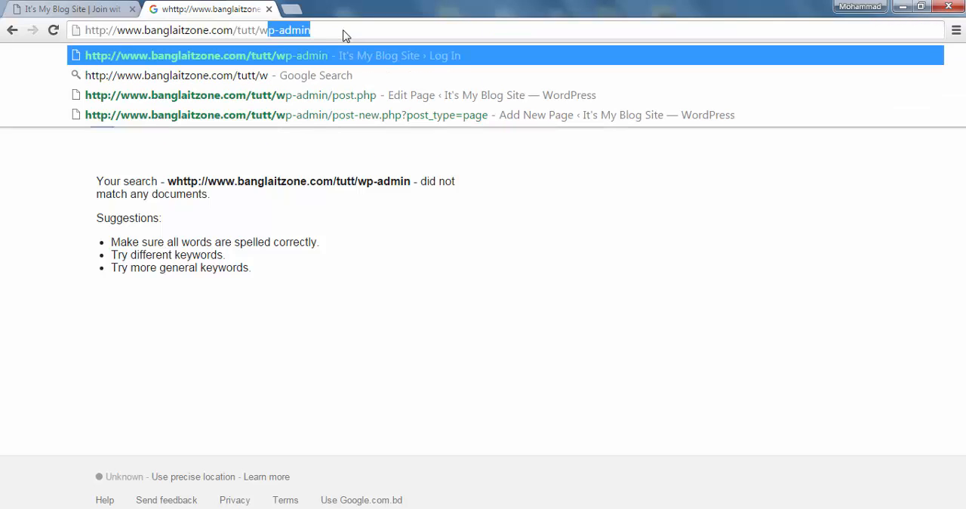
{"action": "type", "text": "p-admin"}
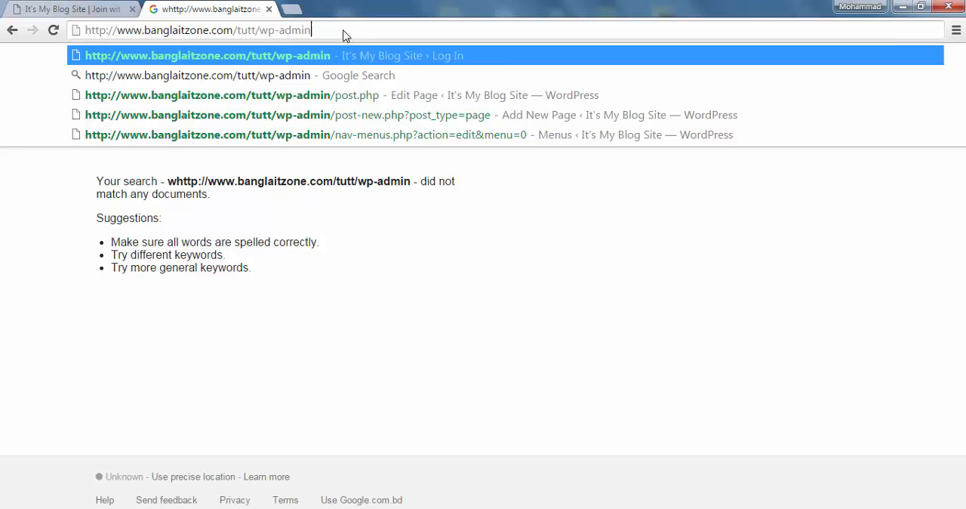
{"action": "key", "text": "Return"}
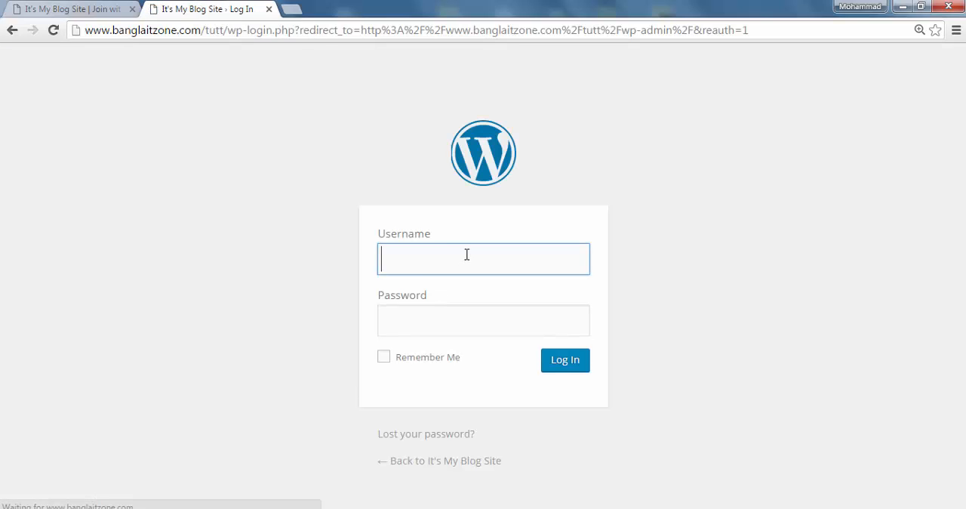
Enter the account username and password and log in to the WordPress dashboard
{"action": "type", "text": "mo"}
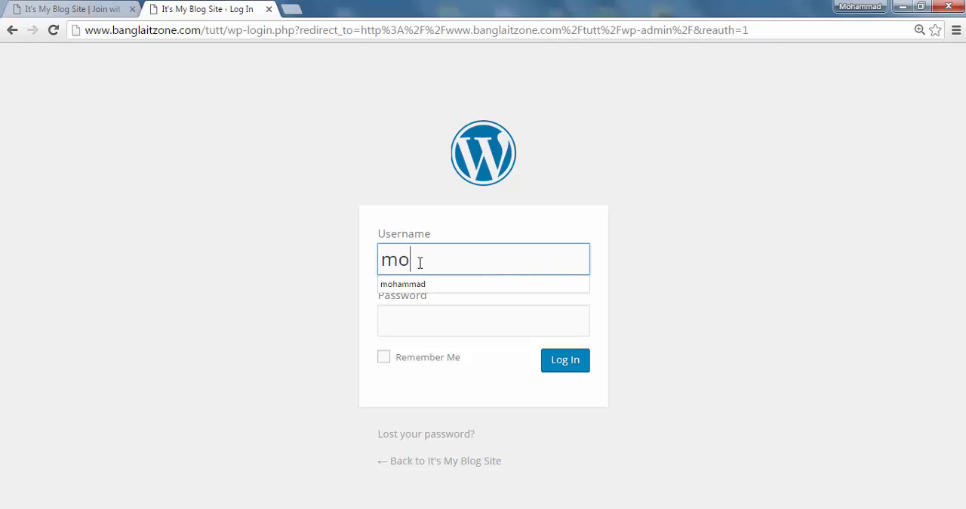
{"action": "type", "text": "hammad"}
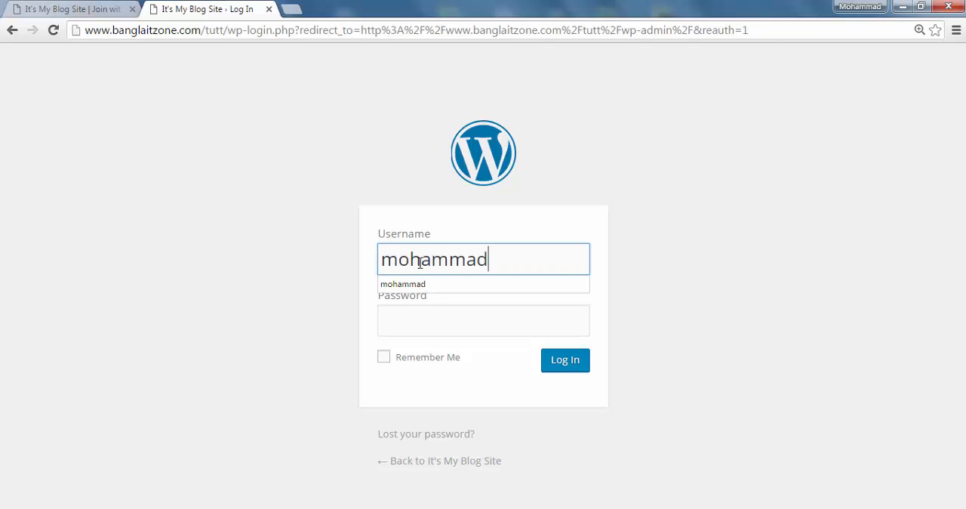
{"action": "left_click", "coordinate": [421, 318]}
{"action": "type", "text": "•••"}
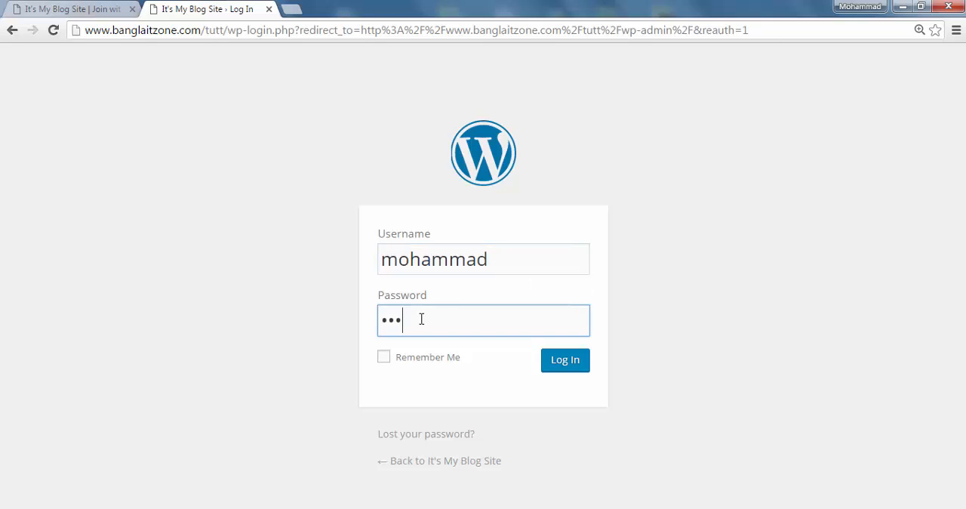
{"action": "type", "text": "••••••••"}
{"action": "key", "text": "Return"}
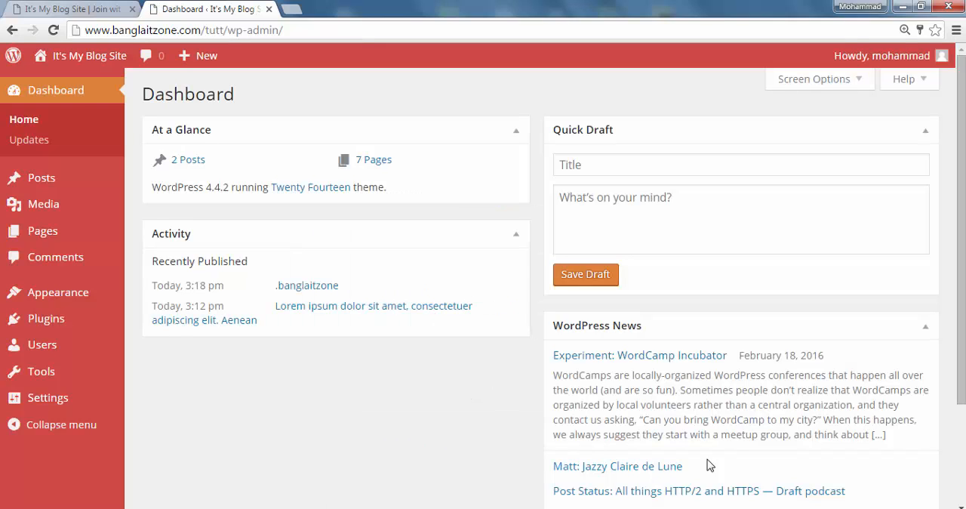
Review the navigation links on the live blog's home page, then return to the WordPress dashboard
{"action": "left_click", "coordinate": [35, 9]}
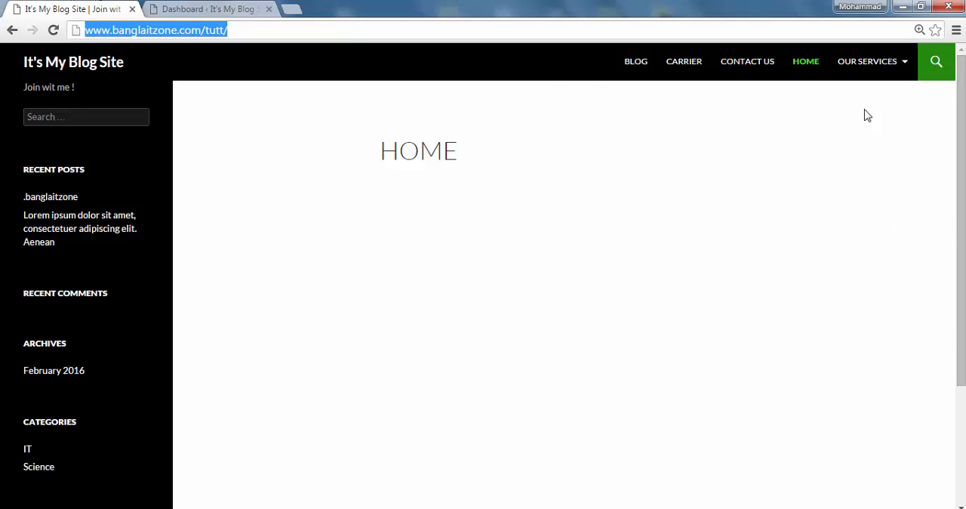
{"action": "mouse_move", "coordinate": [866, 74]}
{"action": "scroll", "coordinate": [191, 341], "scroll_direction": "down", "scroll_amount": 3}
{"action": "scroll", "coordinate": [191, 342], "scroll_direction": "up", "scroll_amount": 3}
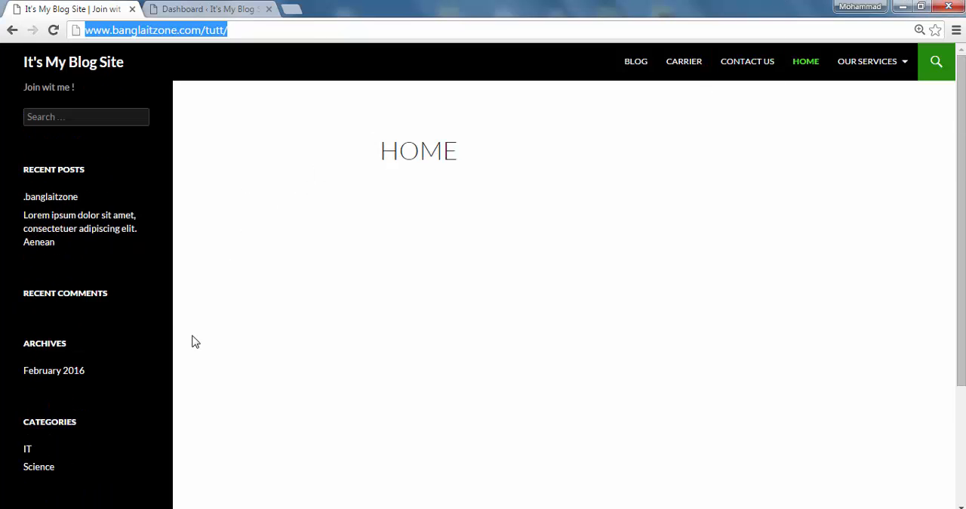
{"action": "left_click", "coordinate": [211, 11]}
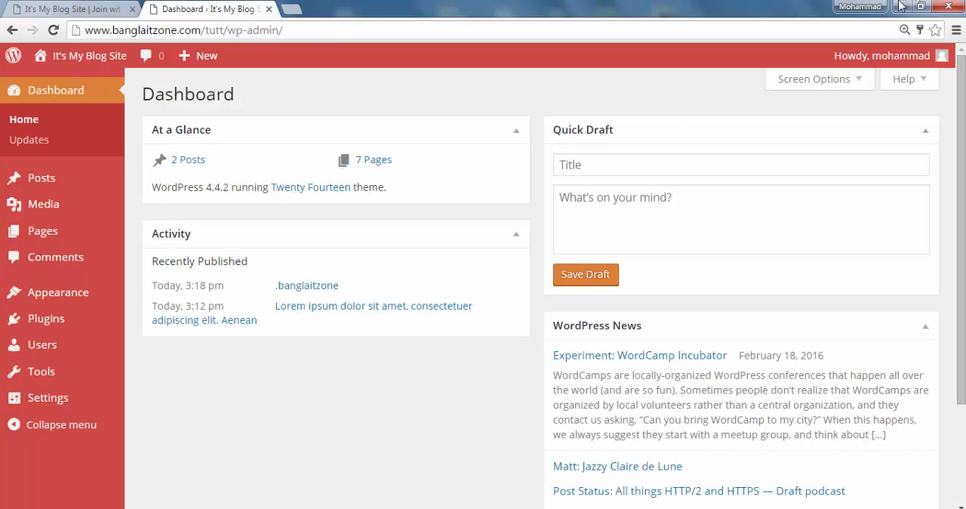
Open the Menus page of the Appearance settings and check the live site's navigation before returning to it
{"action": "mouse_move", "coordinate": [65, 293]}
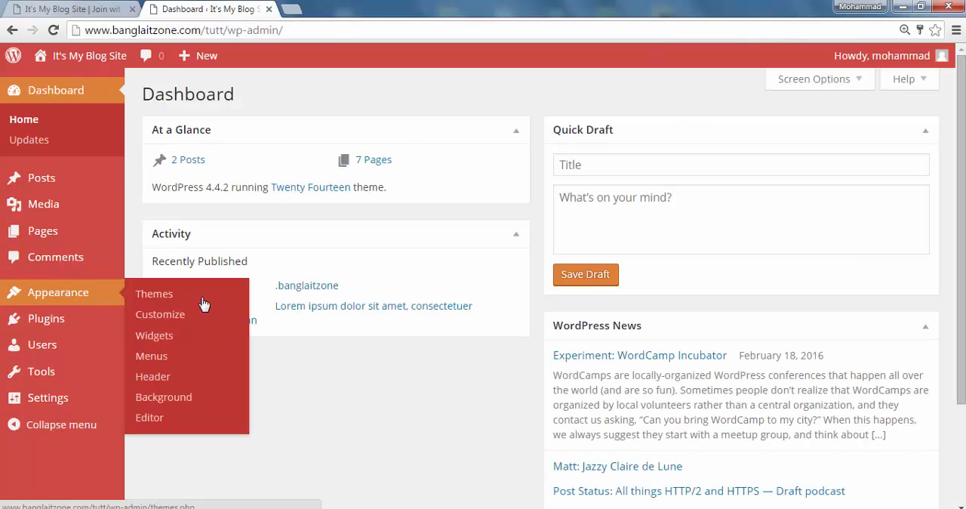
{"action": "left_click", "coordinate": [157, 361]}
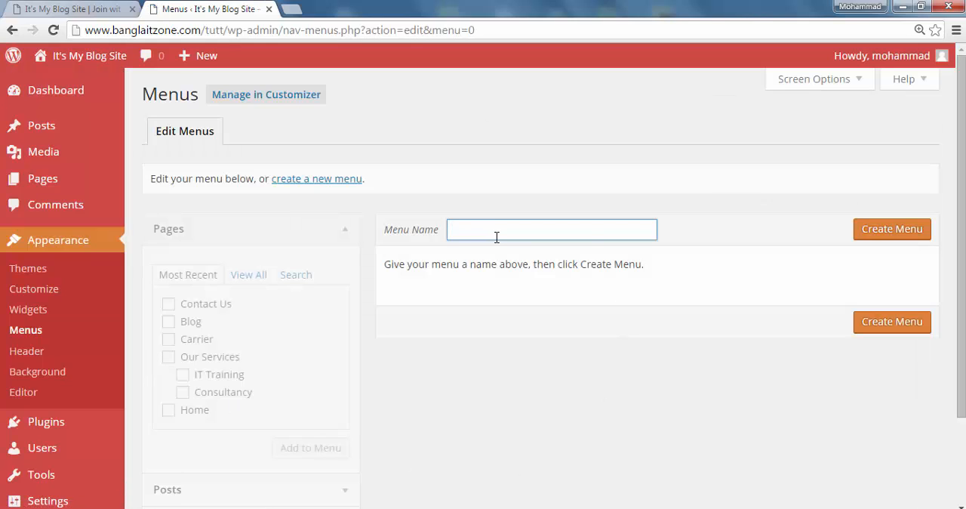
{"action": "left_click", "coordinate": [94, 9]}
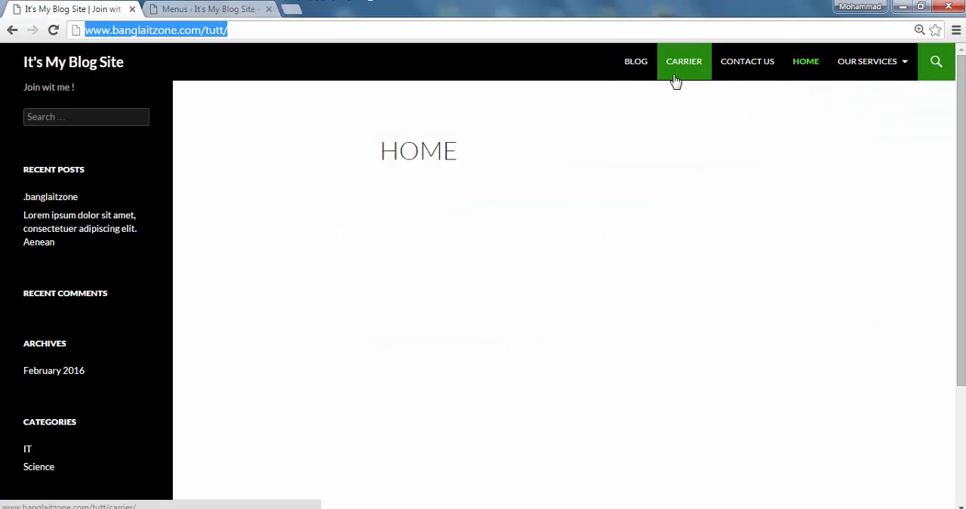
{"action": "left_click", "coordinate": [211, 10]}
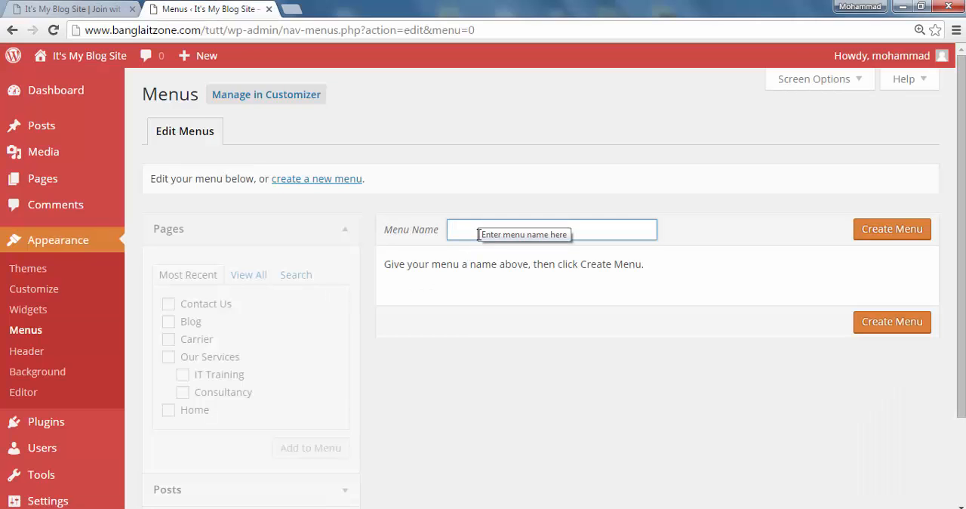
Create a new navigation menu named Main Menu
{"action": "type", "text": "Main Menu"}
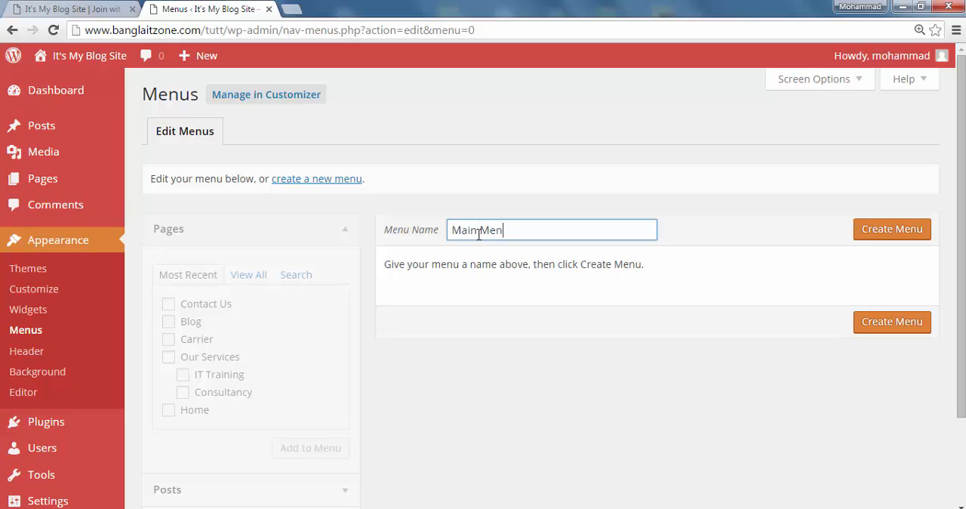
{"action": "left_click", "coordinate": [885, 232]}
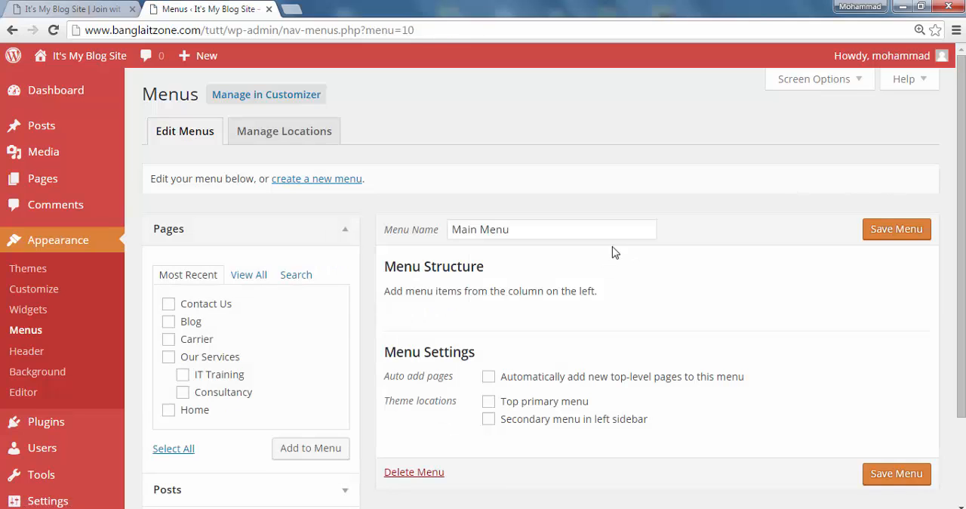
Look over the new menu's structure and settings areas and the Custom Links fields for adding a URL item
{"action": "scroll", "coordinate": [547, 261], "scroll_direction": "down", "scroll_amount": 3}
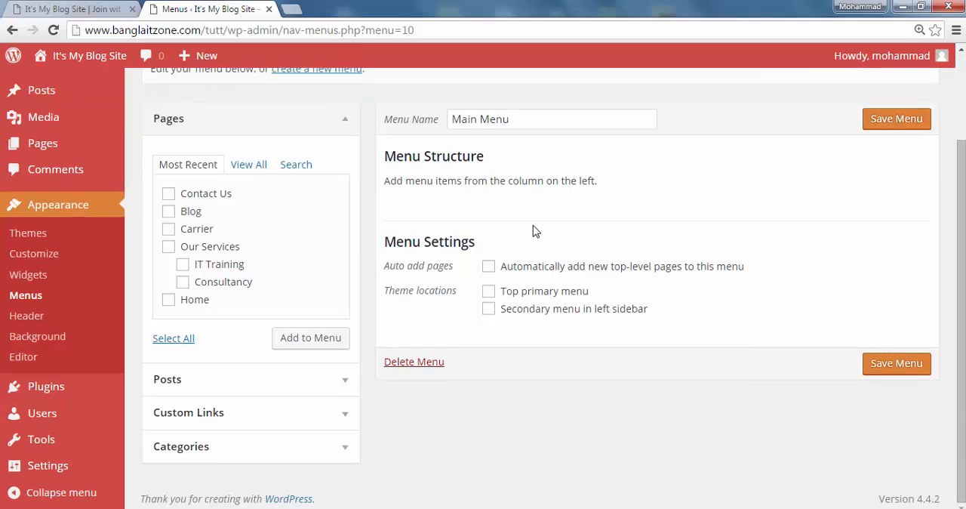
{"action": "scroll", "coordinate": [533, 231], "scroll_direction": "up", "scroll_amount": 1}
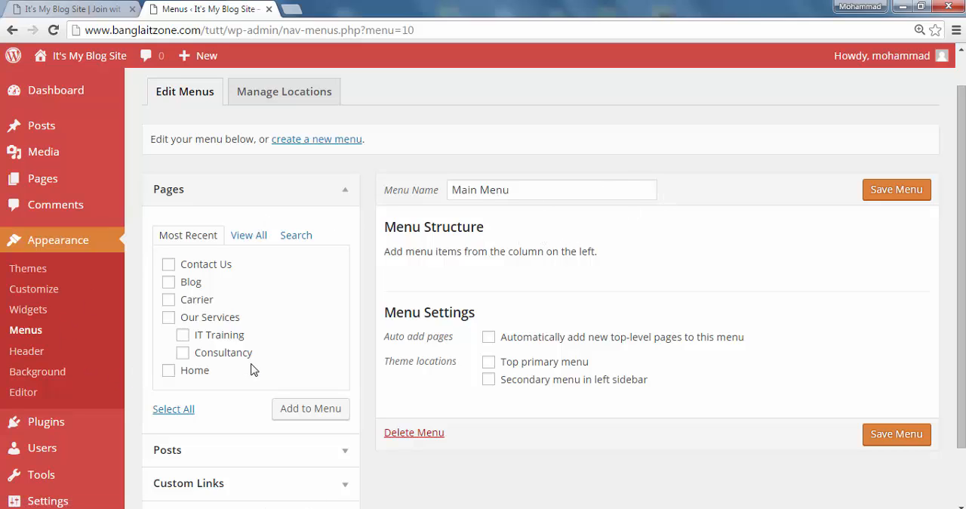
{"action": "scroll", "coordinate": [253, 369], "scroll_direction": "down", "scroll_amount": 2}
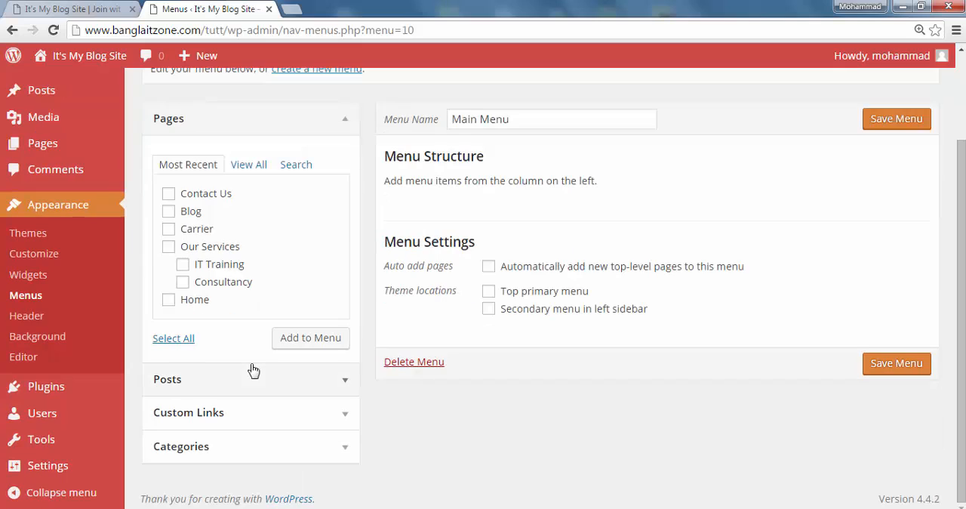
{"action": "left_click", "coordinate": [231, 416]}
{"action": "left_click", "coordinate": [278, 305]}
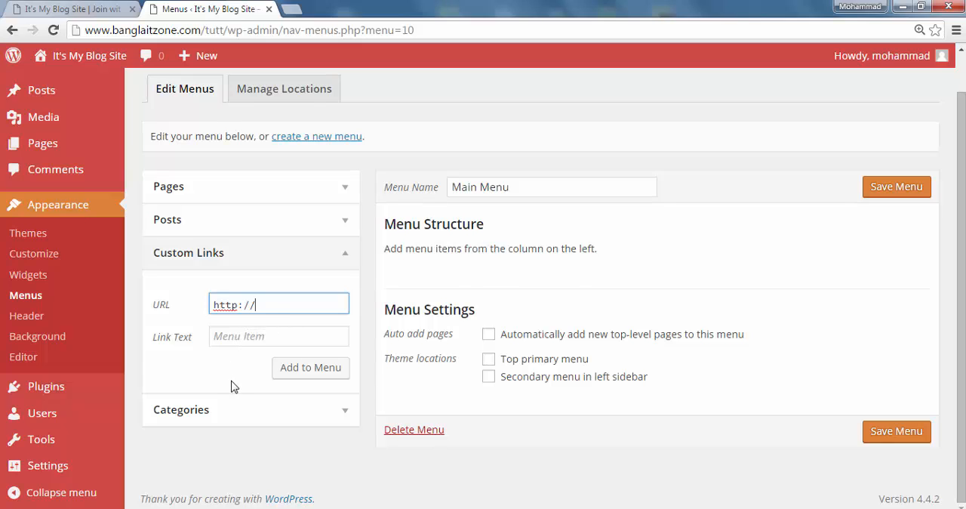
{"action": "scroll", "coordinate": [232, 386], "scroll_direction": "up", "scroll_amount": 1}
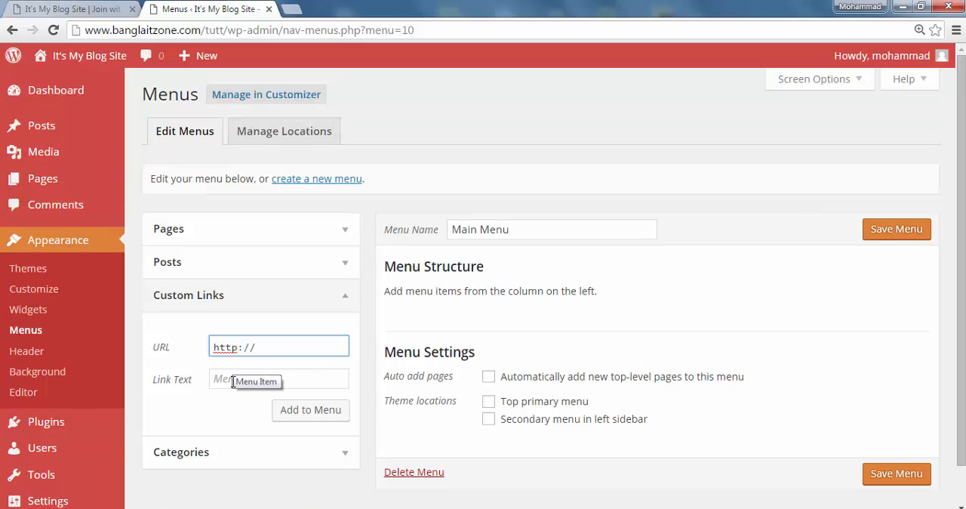
Display the full list of site pages, select all of them and add them to Main Menu
{"action": "left_click", "coordinate": [195, 239]}
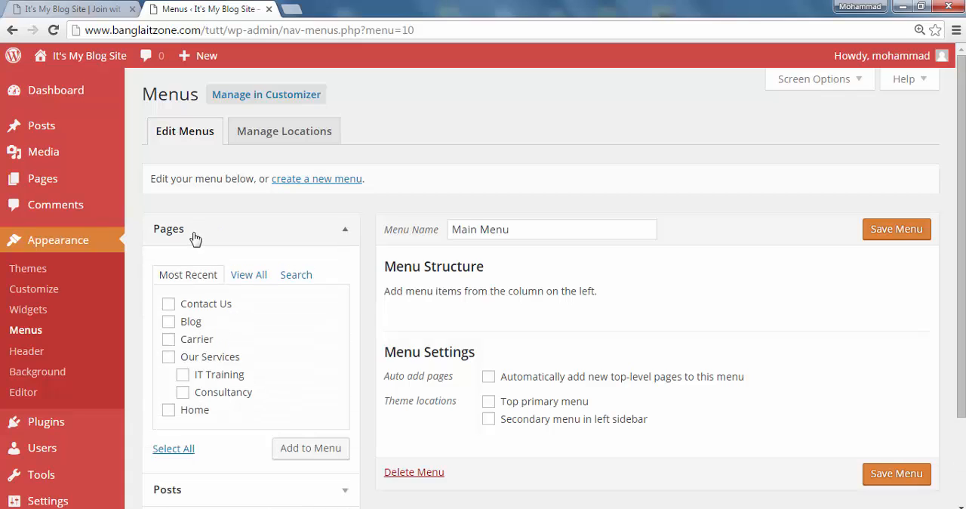
{"action": "left_click", "coordinate": [255, 276]}
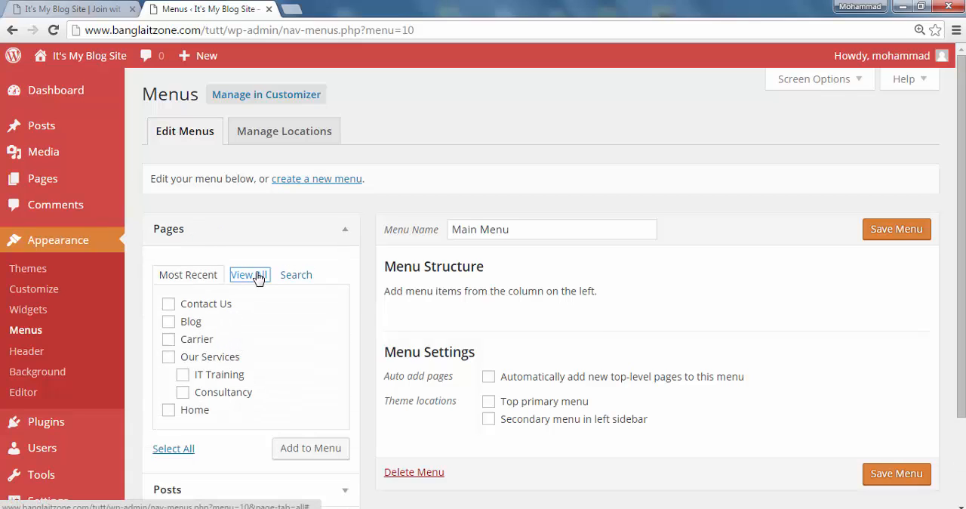
{"action": "left_click", "coordinate": [194, 274]}
{"action": "left_click", "coordinate": [243, 274]}
{"action": "scroll", "coordinate": [248, 362], "scroll_direction": "down", "scroll_amount": 2}
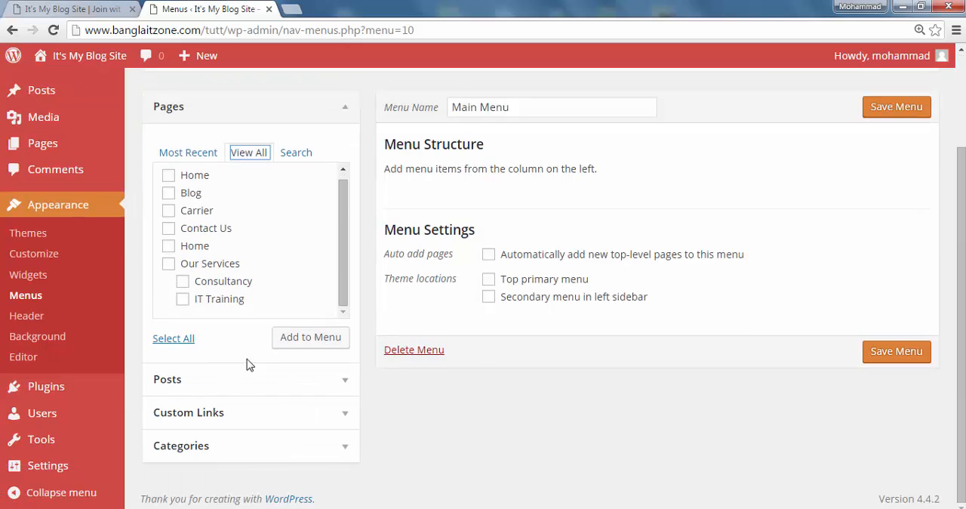
{"action": "scroll", "coordinate": [249, 366], "scroll_direction": "up", "scroll_amount": 2}
{"action": "left_click", "coordinate": [176, 274]}
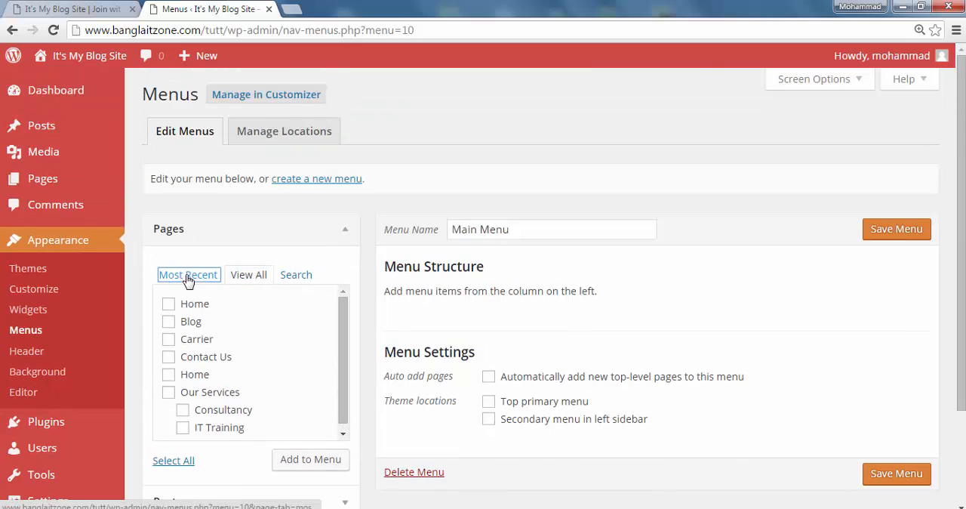
{"action": "left_click", "coordinate": [252, 278]}
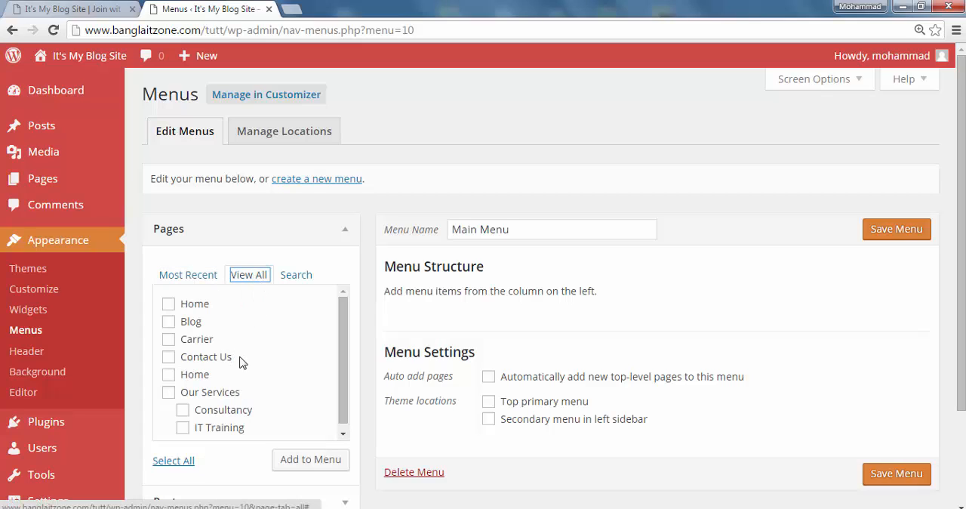
{"action": "left_click", "coordinate": [173, 461]}
{"action": "left_click", "coordinate": [313, 466]}
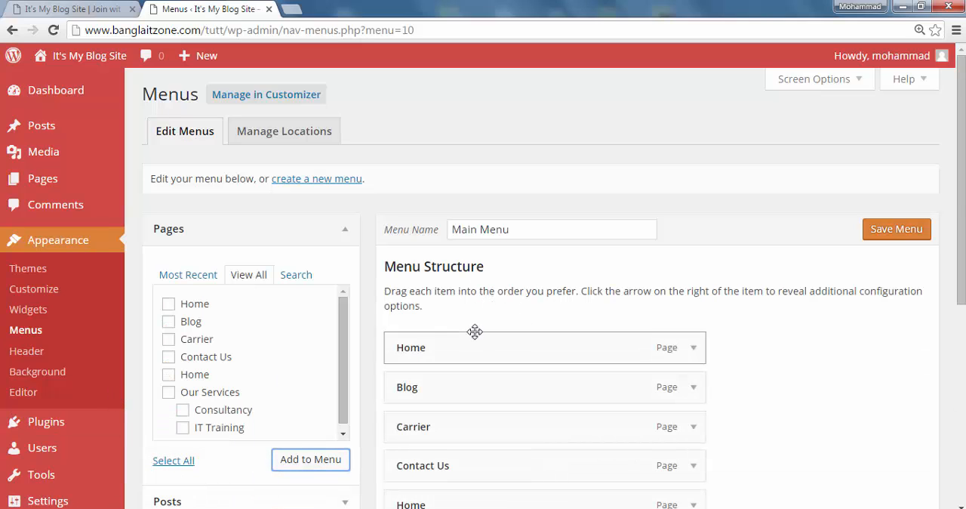
Review the pages added to the menu structure, the categories offered as menu items, and the menu settings
{"action": "scroll", "coordinate": [473, 270], "scroll_direction": "down", "scroll_amount": 4}
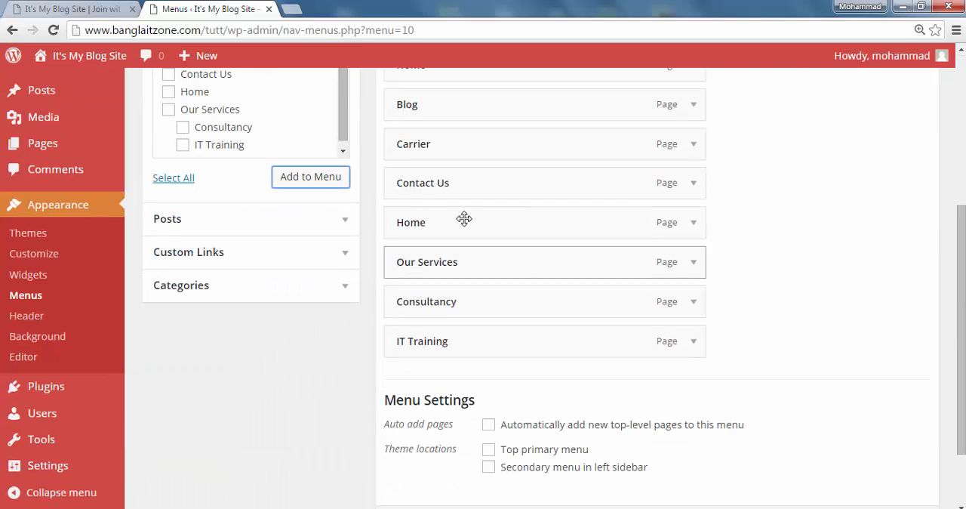
{"action": "scroll", "coordinate": [405, 283], "scroll_direction": "up", "scroll_amount": 3}
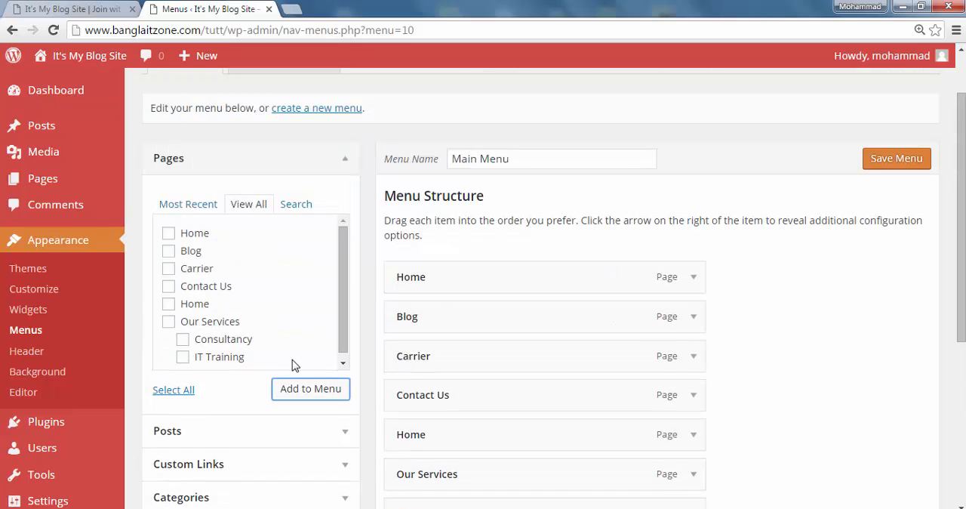
{"action": "scroll", "coordinate": [293, 317], "scroll_direction": "down", "scroll_amount": 2}
{"action": "left_click", "coordinate": [210, 357]}
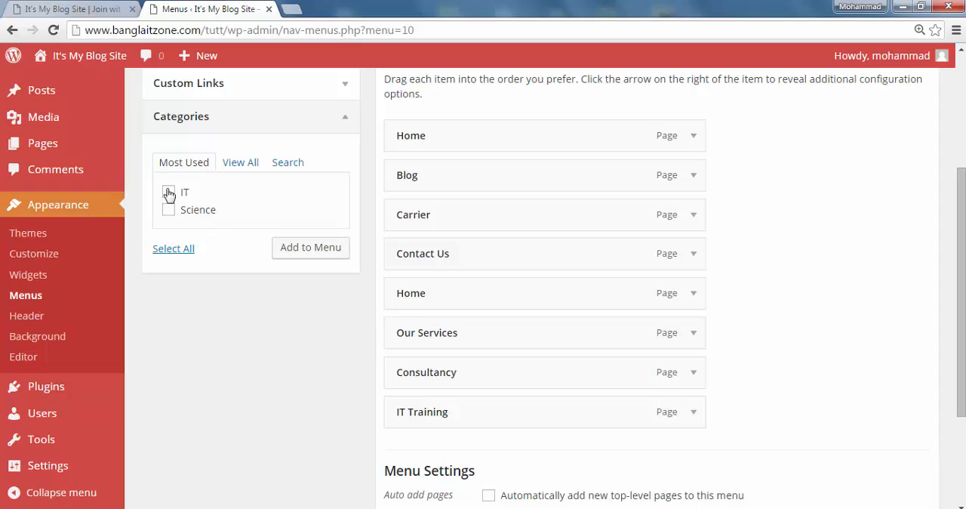
{"action": "scroll", "coordinate": [242, 363], "scroll_direction": "up", "scroll_amount": 3}
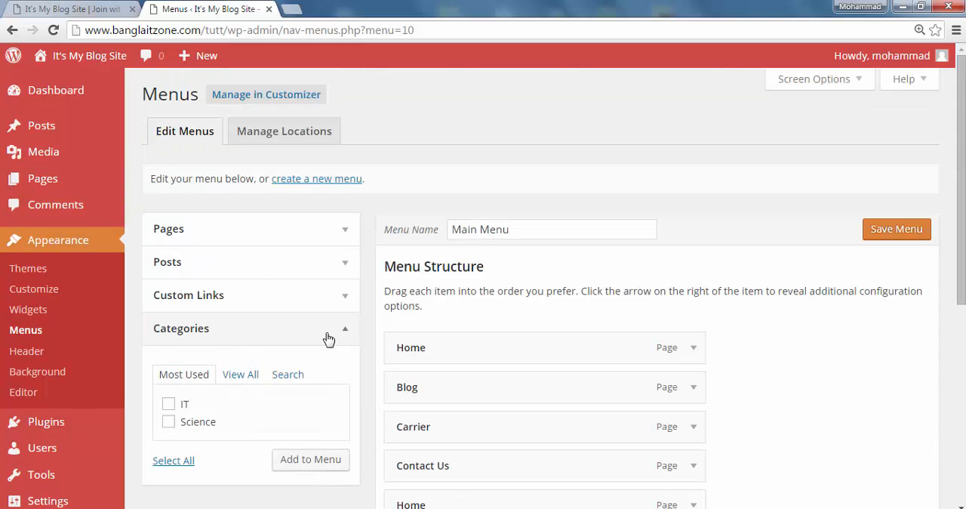
{"action": "scroll", "coordinate": [370, 332], "scroll_direction": "down", "scroll_amount": 2}
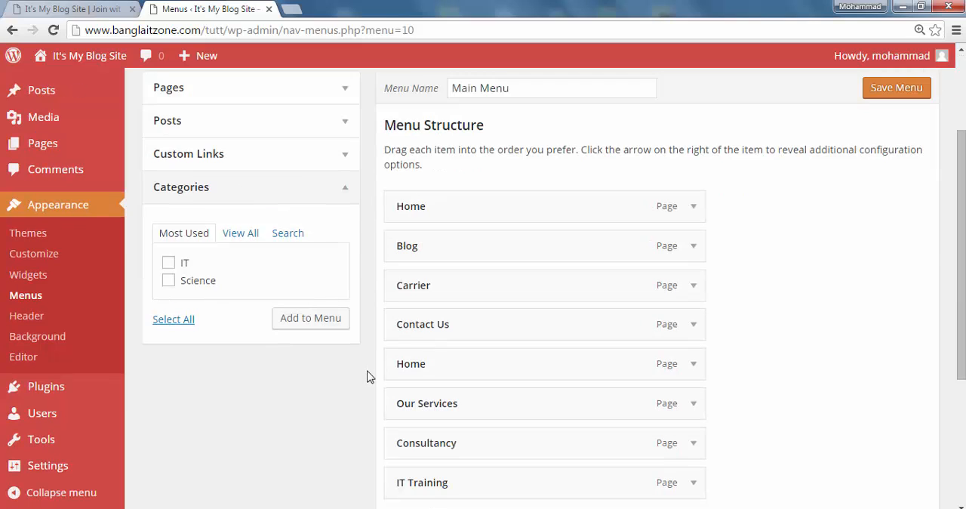
{"action": "scroll", "coordinate": [369, 376], "scroll_direction": "down", "scroll_amount": 3}
{"action": "scroll", "coordinate": [332, 377], "scroll_direction": "up", "scroll_amount": 2}
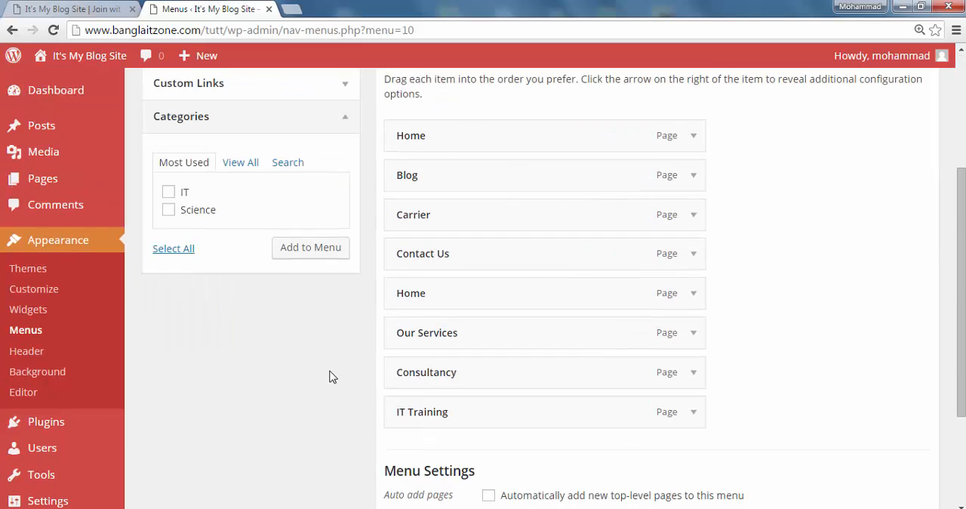
{"action": "scroll", "coordinate": [330, 376], "scroll_direction": "down", "scroll_amount": 2}
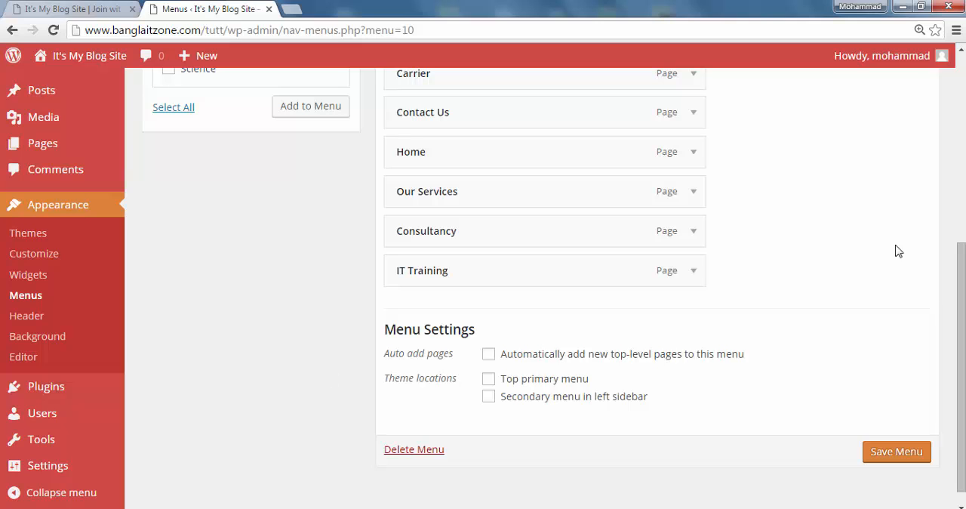
{"action": "scroll", "coordinate": [667, 239], "scroll_direction": "up", "scroll_amount": 4}
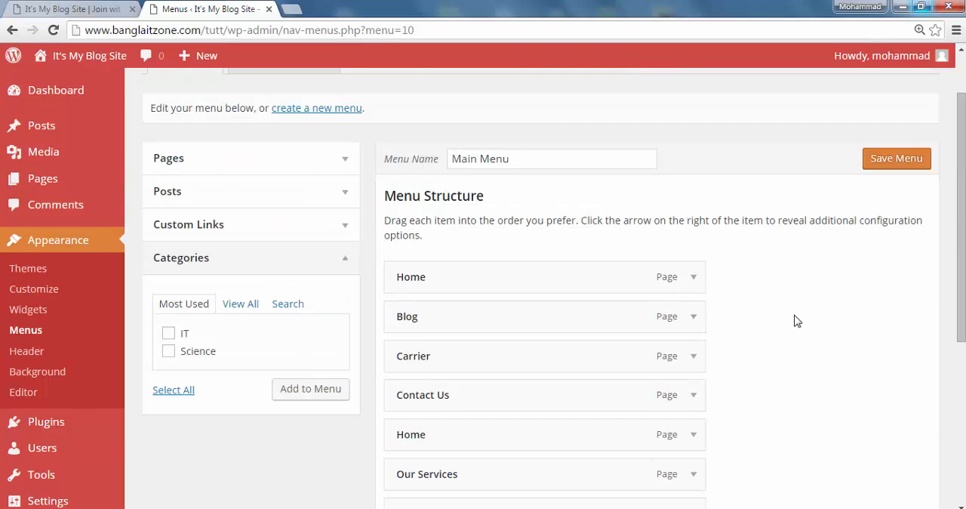
{"action": "scroll", "coordinate": [510, 215], "scroll_direction": "down", "scroll_amount": 4}
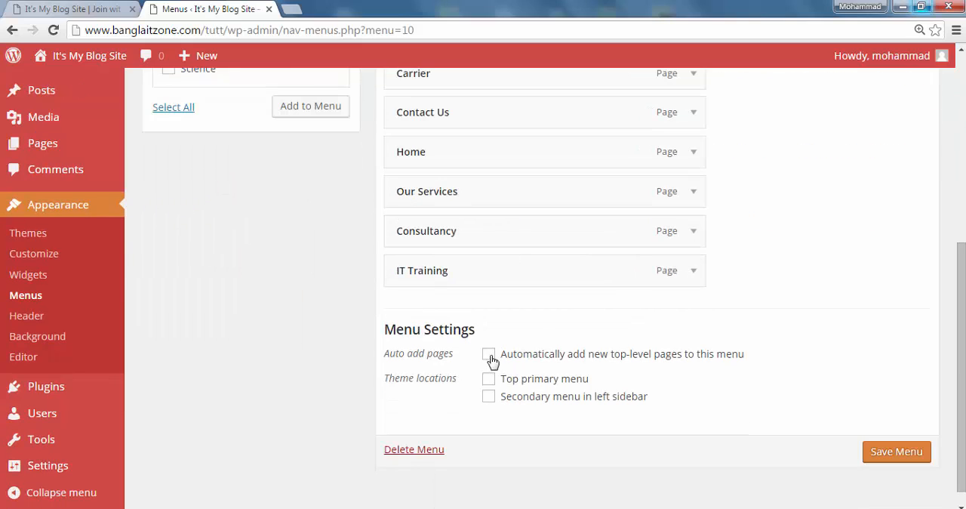
{"action": "scroll", "coordinate": [688, 335], "scroll_direction": "up", "scroll_amount": 2}
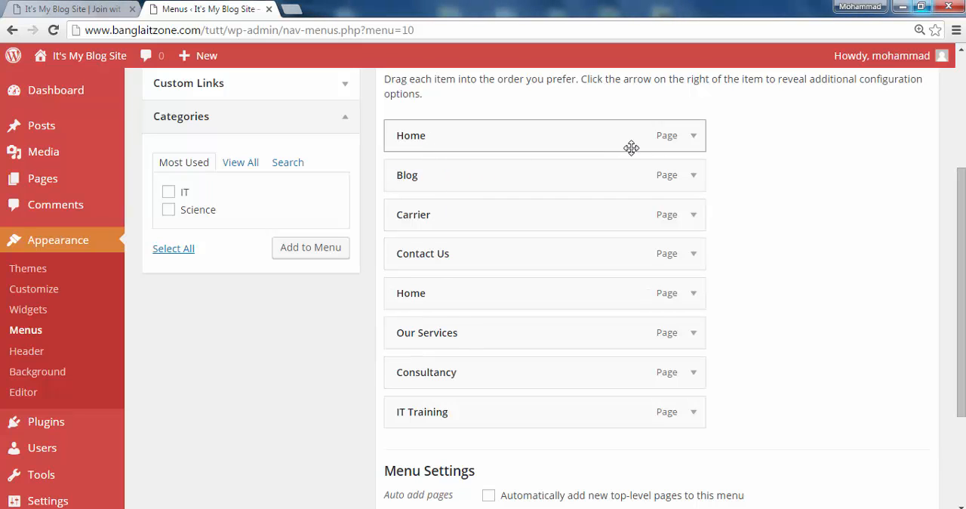
Expand the first Home item and the Blog item to examine their label and move options, and collapse both again
{"action": "left_click", "coordinate": [693, 141]}
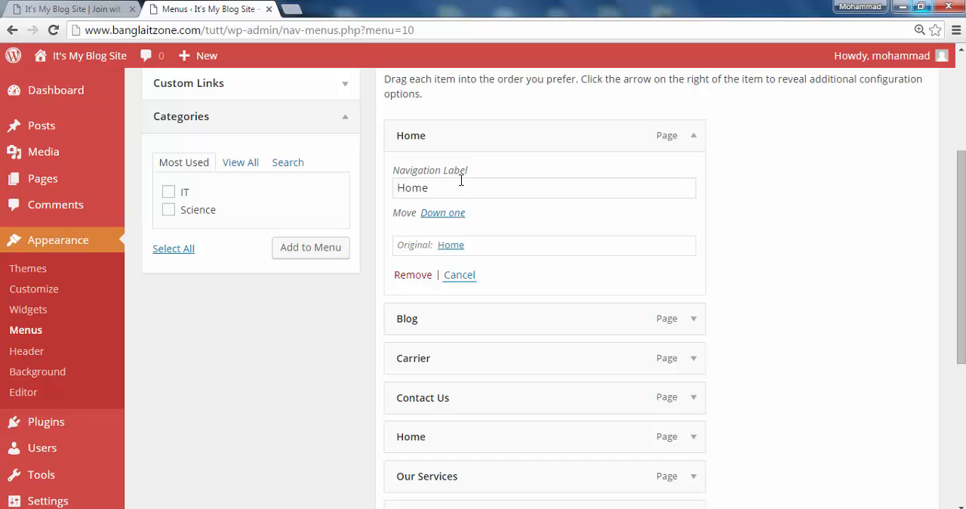
{"action": "left_click", "coordinate": [694, 319]}
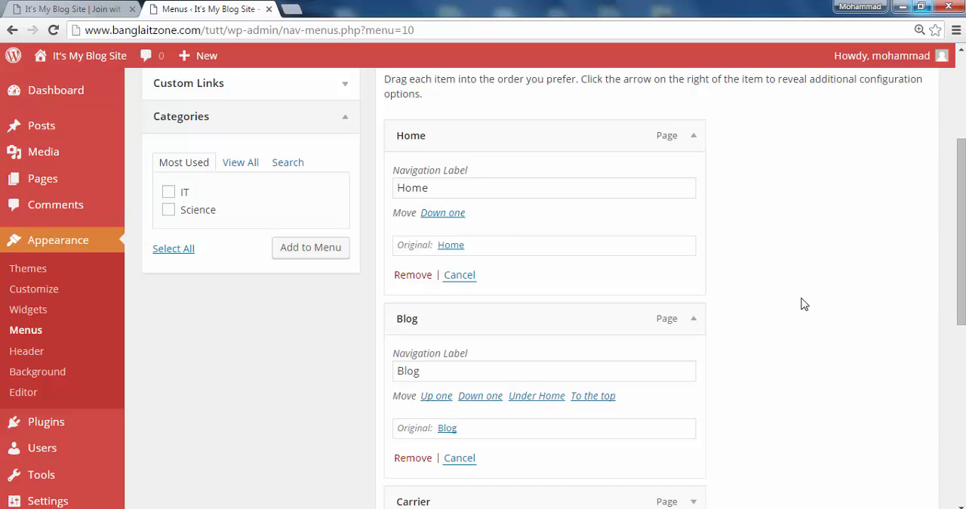
{"action": "scroll", "coordinate": [718, 313], "scroll_direction": "down", "scroll_amount": 3}
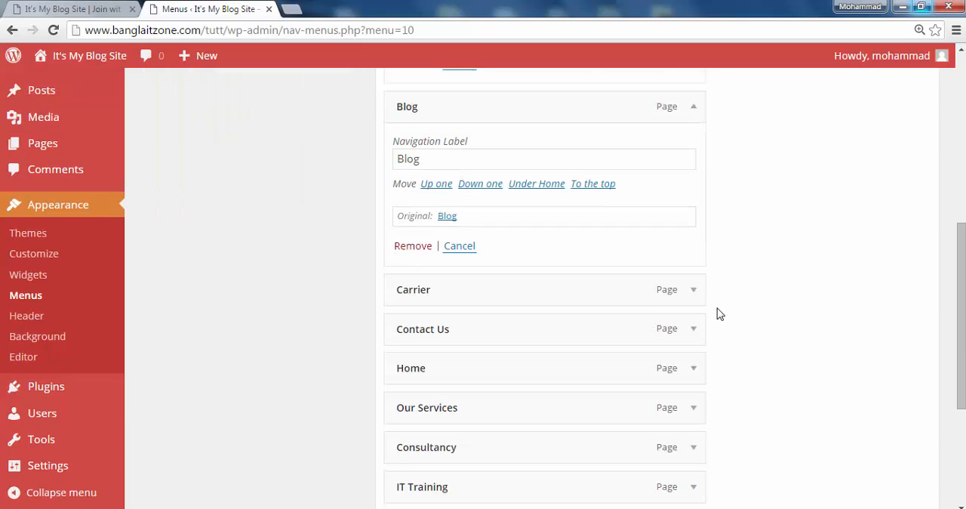
{"action": "scroll", "coordinate": [719, 314], "scroll_direction": "up", "scroll_amount": 4}
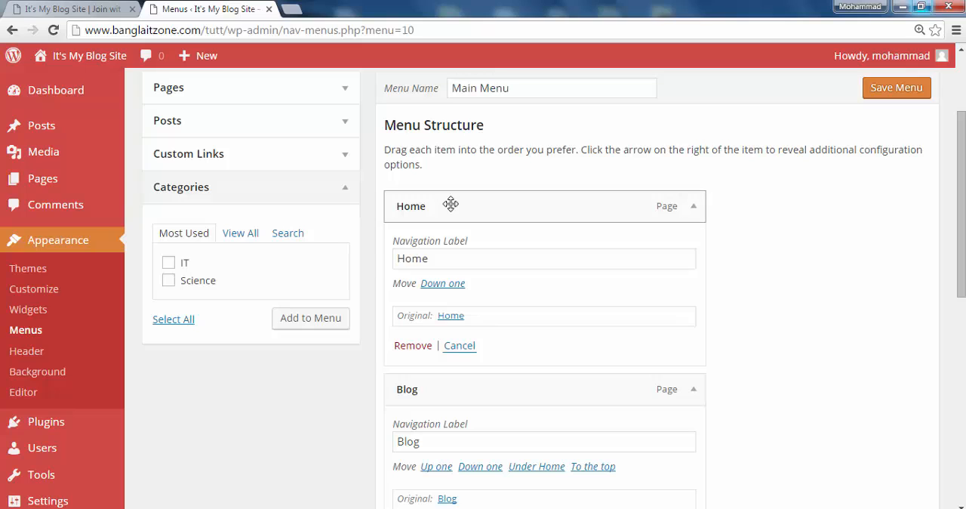
{"action": "left_click", "coordinate": [694, 211]}
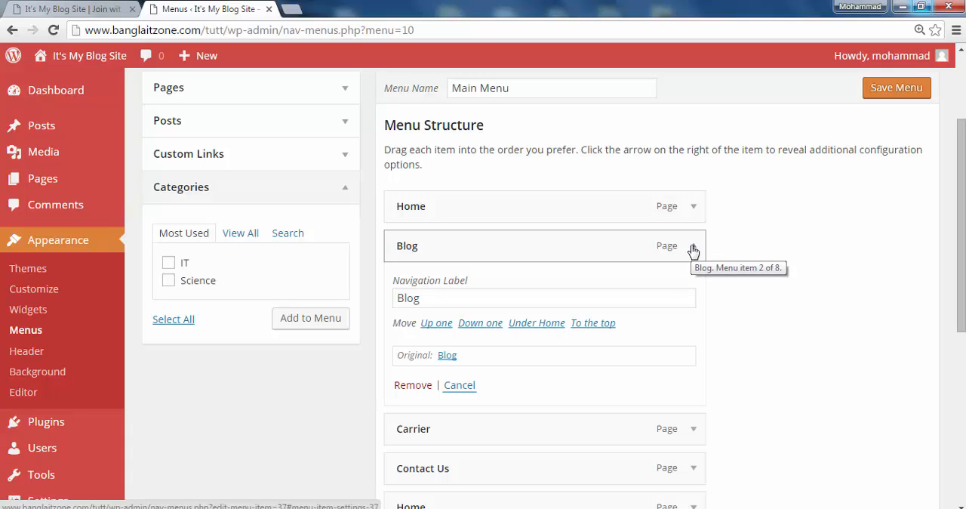
{"action": "left_click", "coordinate": [693, 249]}
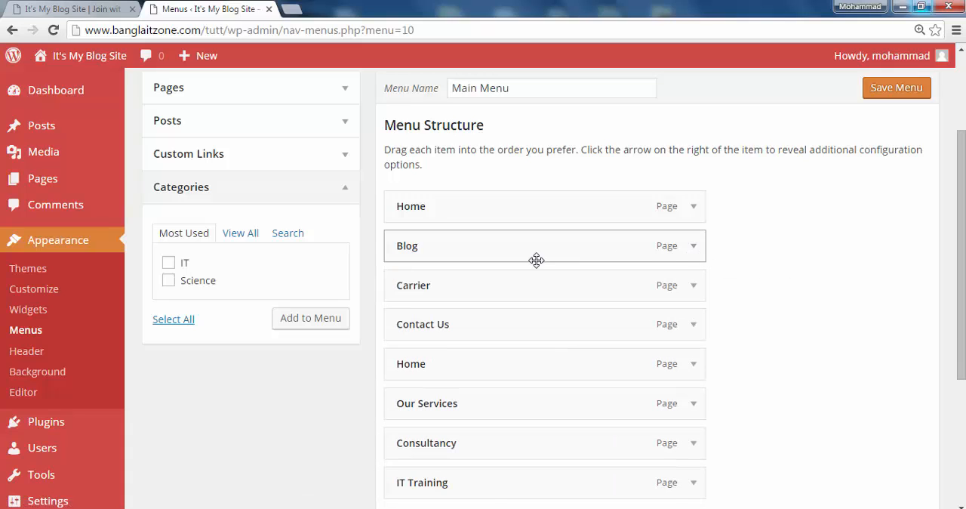
Move Our Services directly below the first Home item and nest Consultancy and IT Training under it as sub items
{"action": "scroll", "coordinate": [535, 259], "scroll_direction": "down", "scroll_amount": 2}
{"action": "scroll", "coordinate": [473, 270], "scroll_direction": "up", "scroll_amount": 2}
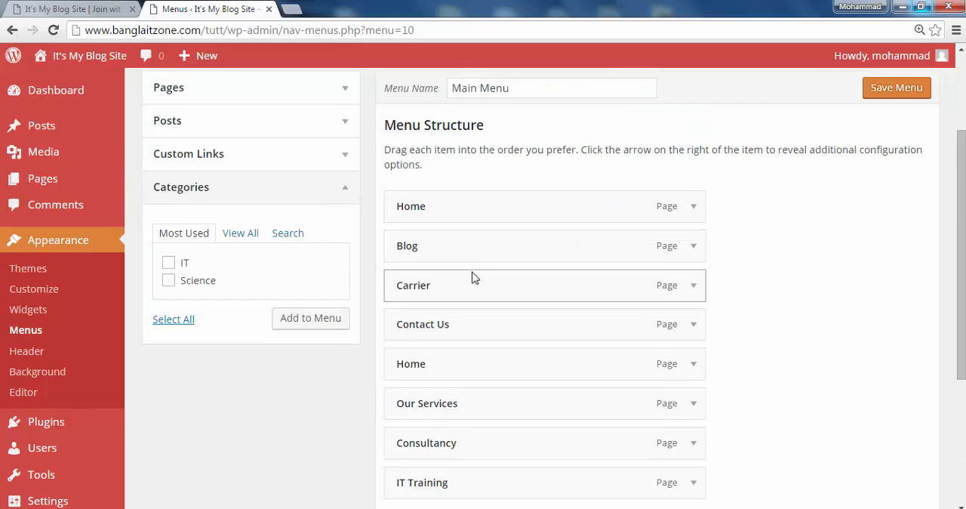
{"action": "scroll", "coordinate": [472, 277], "scroll_direction": "down", "scroll_amount": 1}
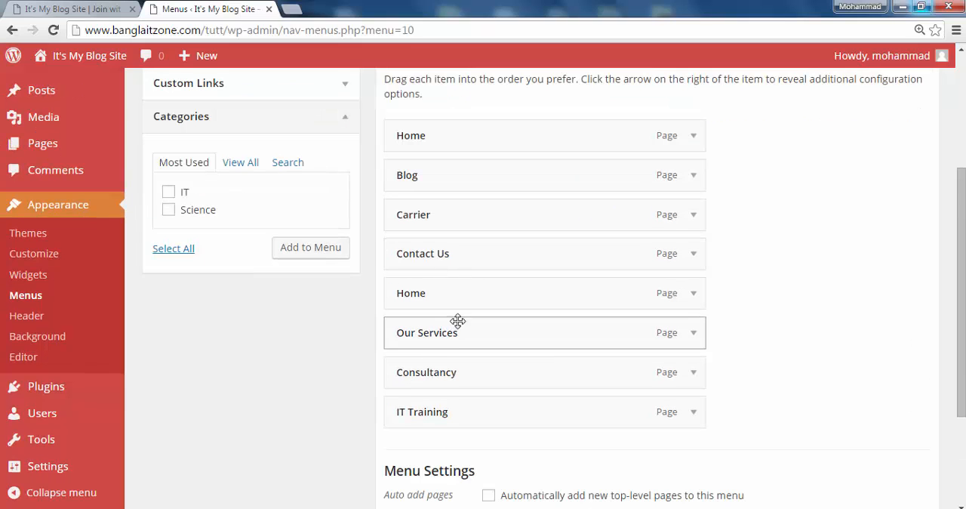
{"action": "left_click_drag", "start_coordinate": [441, 332], "coordinate": [453, 174]}
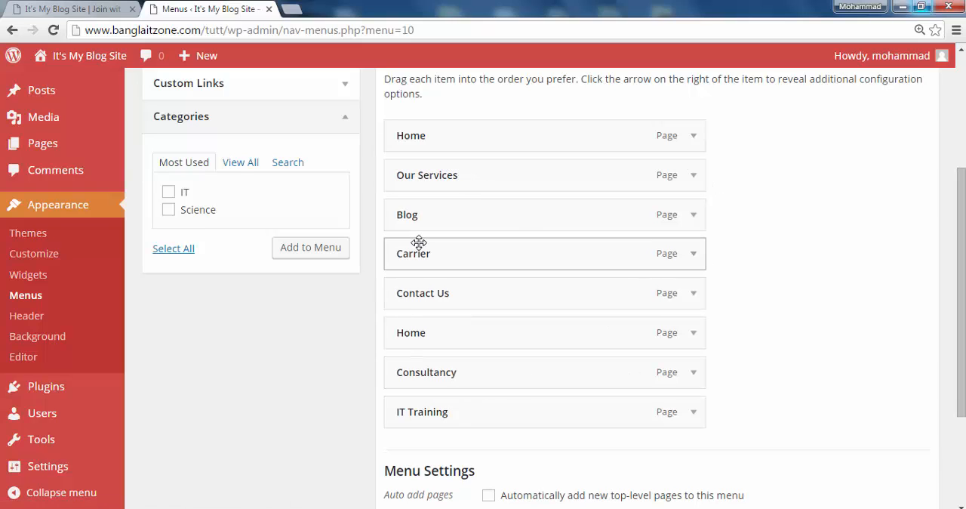
{"action": "left_click_drag", "start_coordinate": [450, 378], "coordinate": [476, 219]}
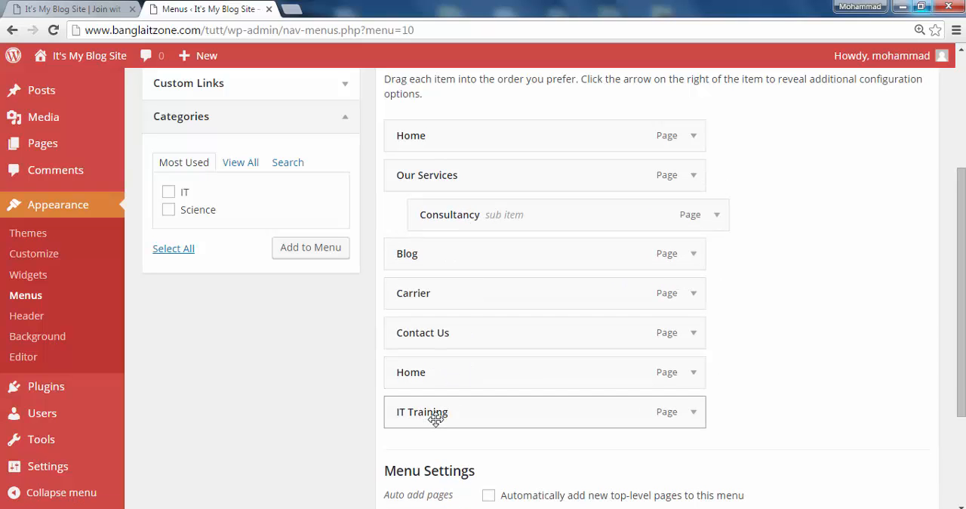
{"action": "left_click_drag", "start_coordinate": [435, 419], "coordinate": [461, 256]}
{"action": "left_click_drag", "start_coordinate": [638, 252], "coordinate": [682, 255]}
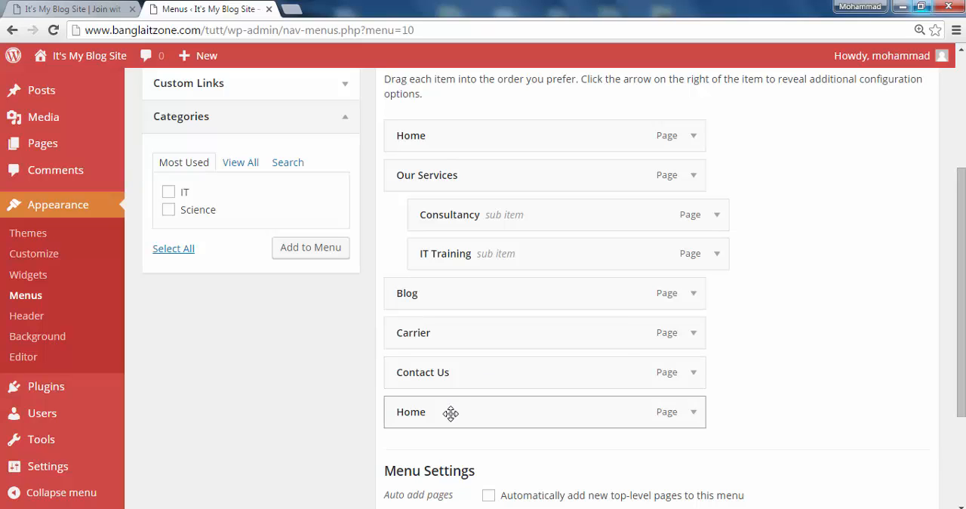
Compare the options of the two Home items and remove the duplicate Home item below Contact Us
{"action": "left_click", "coordinate": [694, 138]}
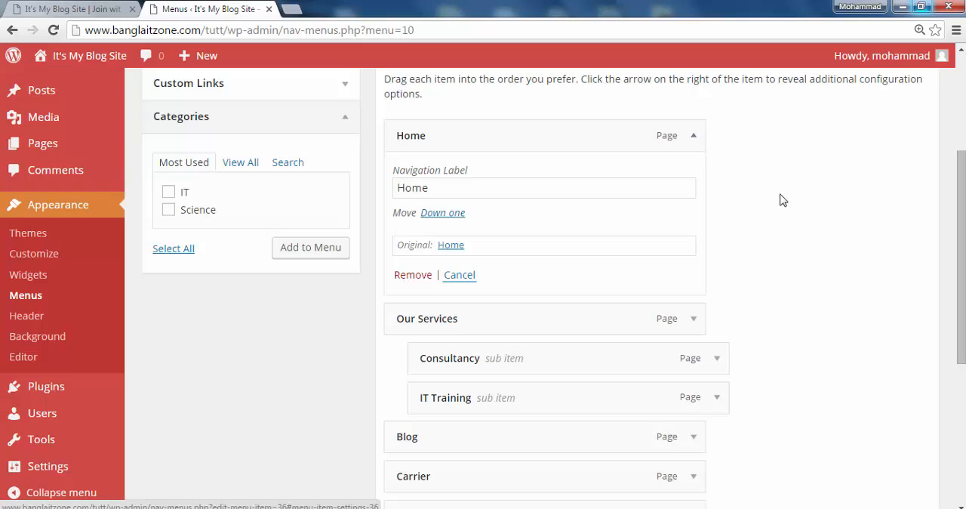
{"action": "left_click", "coordinate": [468, 277]}
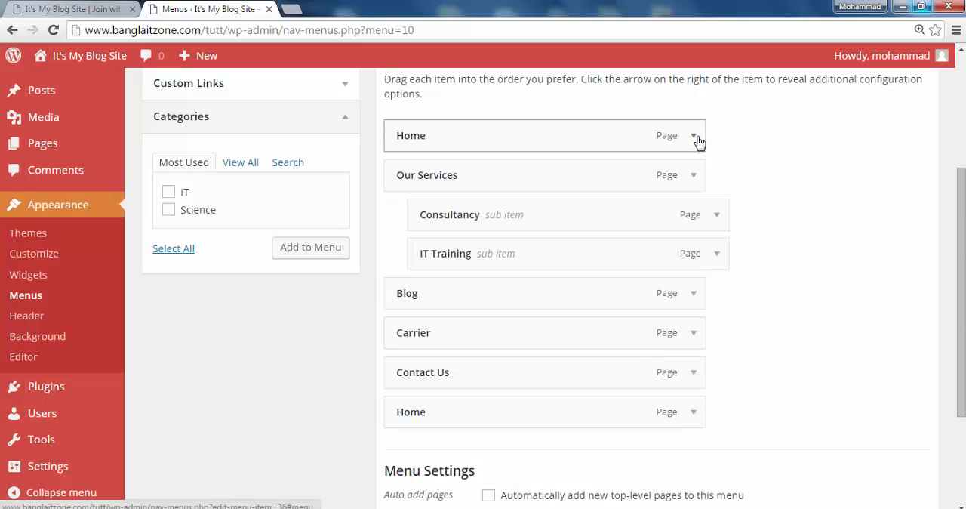
{"action": "left_click", "coordinate": [692, 413]}
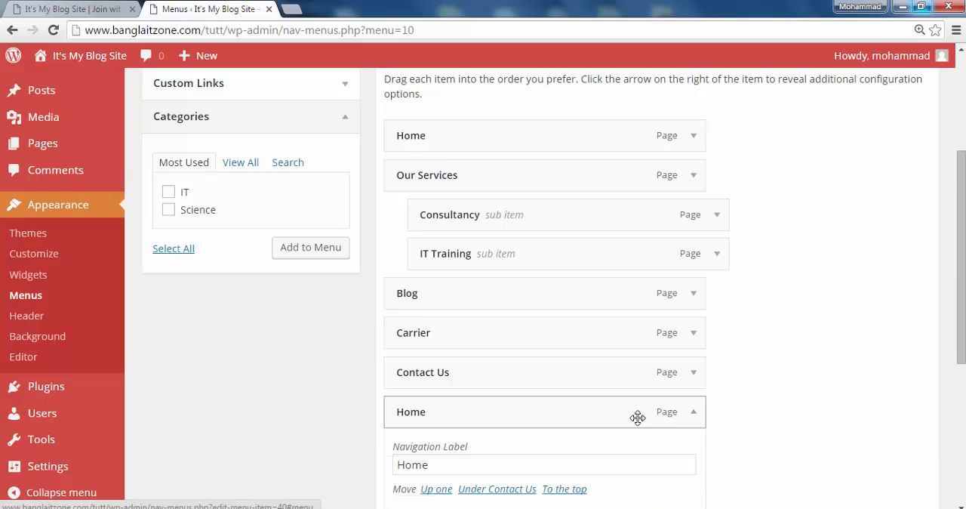
{"action": "scroll", "coordinate": [612, 436], "scroll_direction": "down", "scroll_amount": 2}
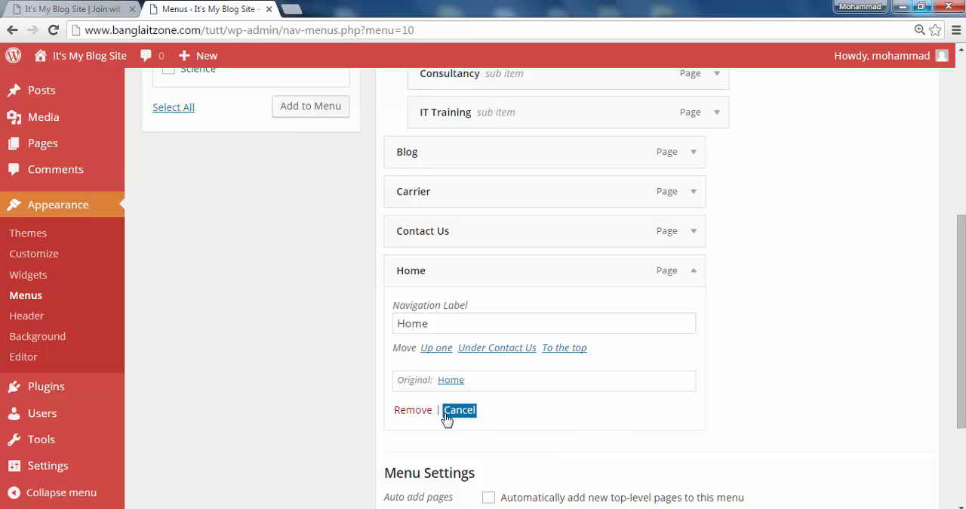
{"action": "left_click", "coordinate": [413, 410]}
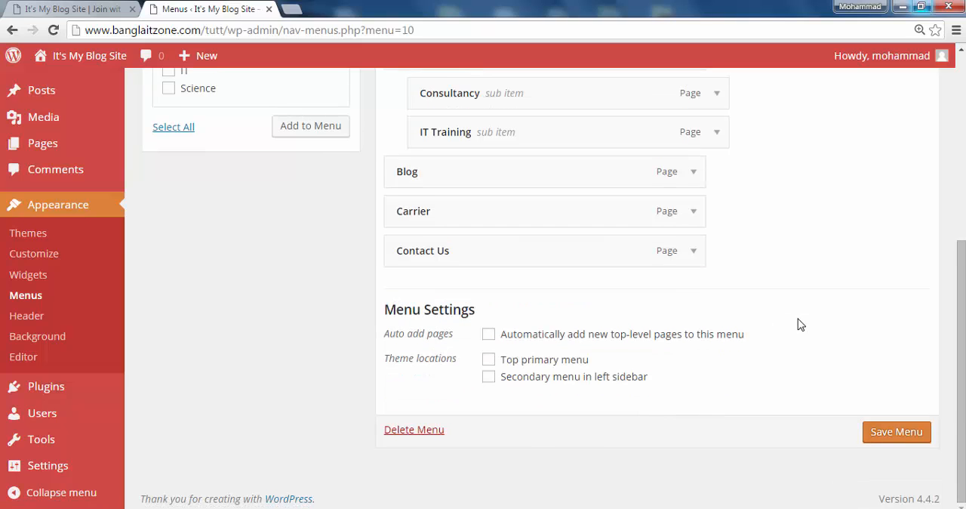
Review the menu structure, examine the options of the remaining Home item and collapse it again
{"action": "scroll", "coordinate": [800, 323], "scroll_direction": "up", "scroll_amount": 2}
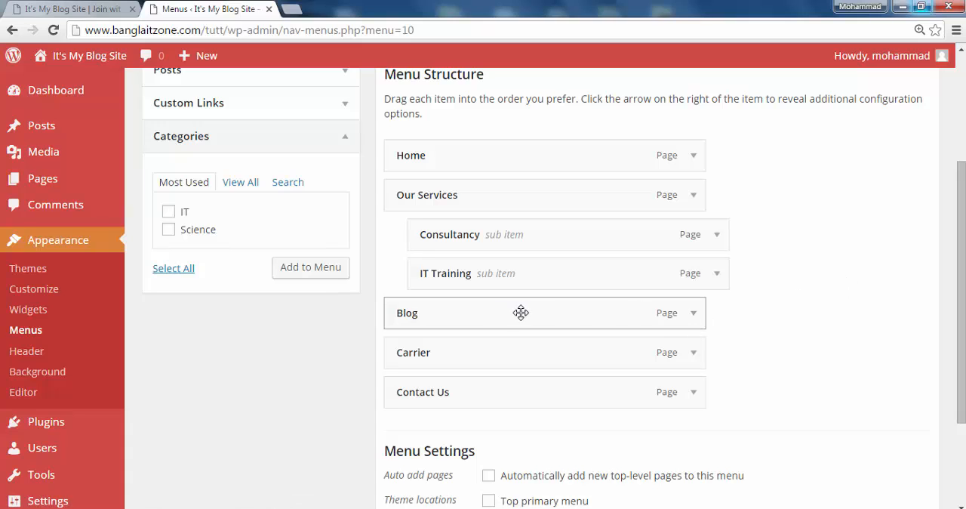
{"action": "scroll", "coordinate": [770, 294], "scroll_direction": "up", "scroll_amount": 2}
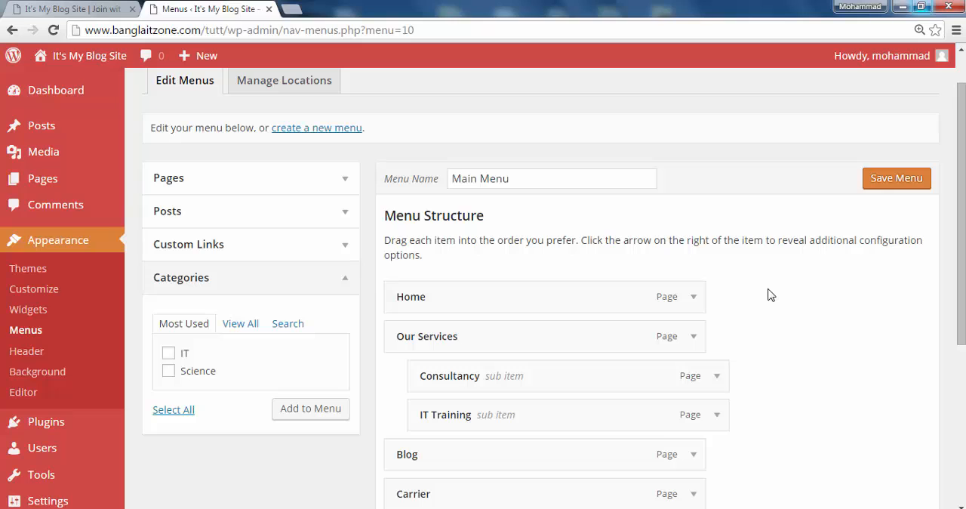
{"action": "scroll", "coordinate": [745, 316], "scroll_direction": "up", "scroll_amount": 1}
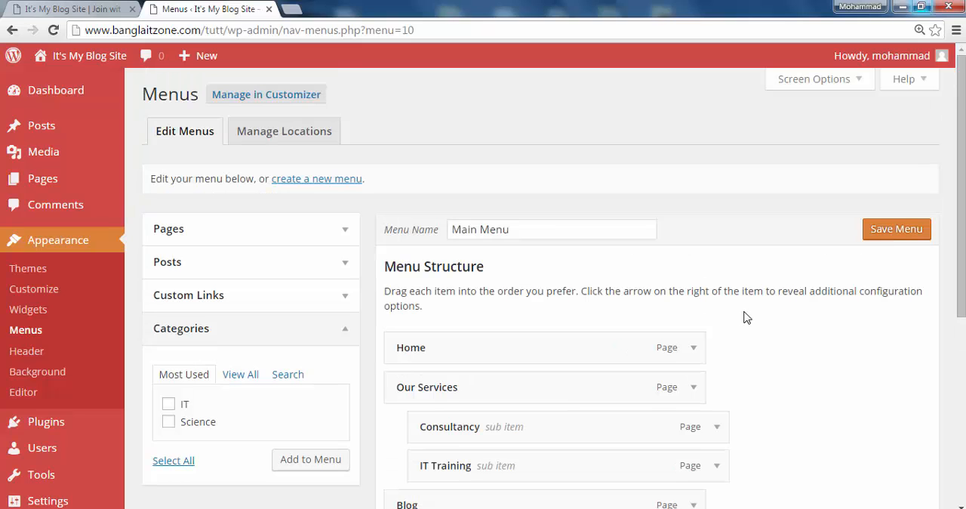
{"action": "left_click", "coordinate": [694, 349]}
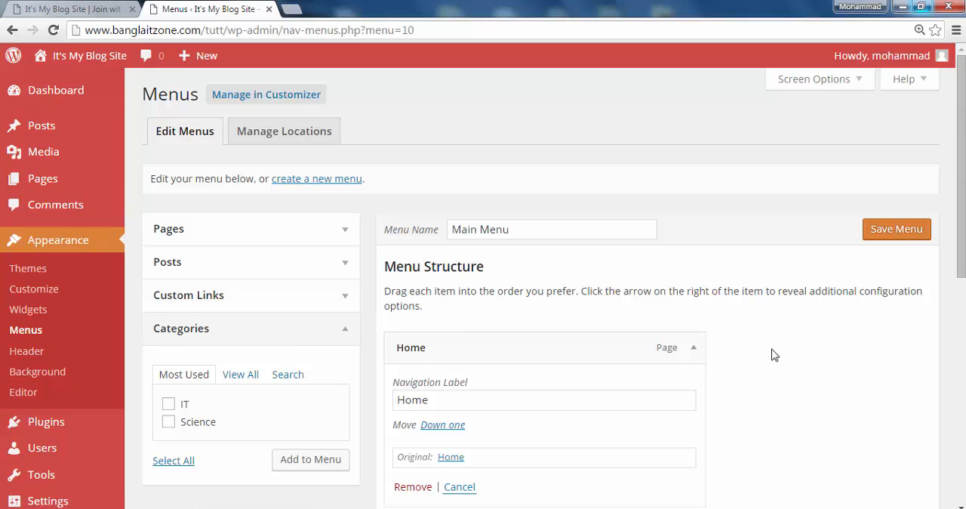
{"action": "scroll", "coordinate": [806, 336], "scroll_direction": "down", "scroll_amount": 2}
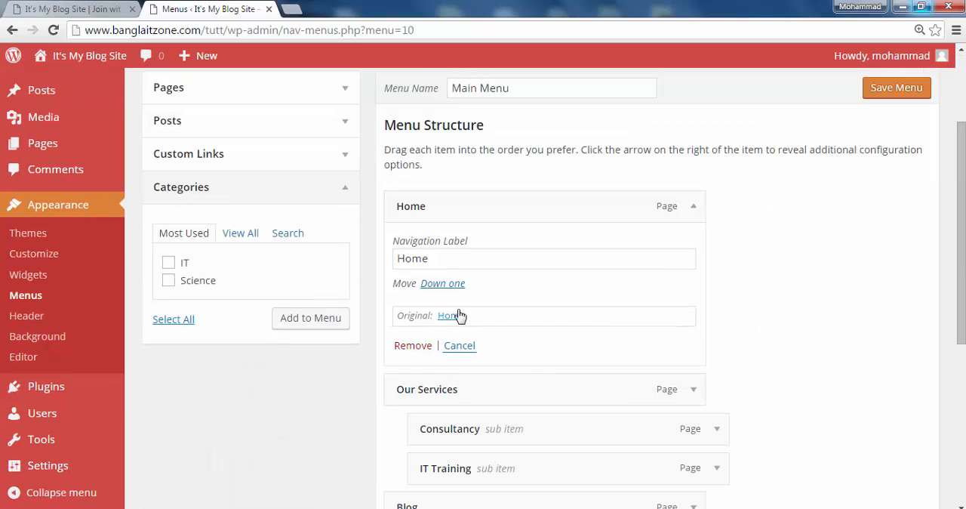
{"action": "left_click", "coordinate": [460, 347]}
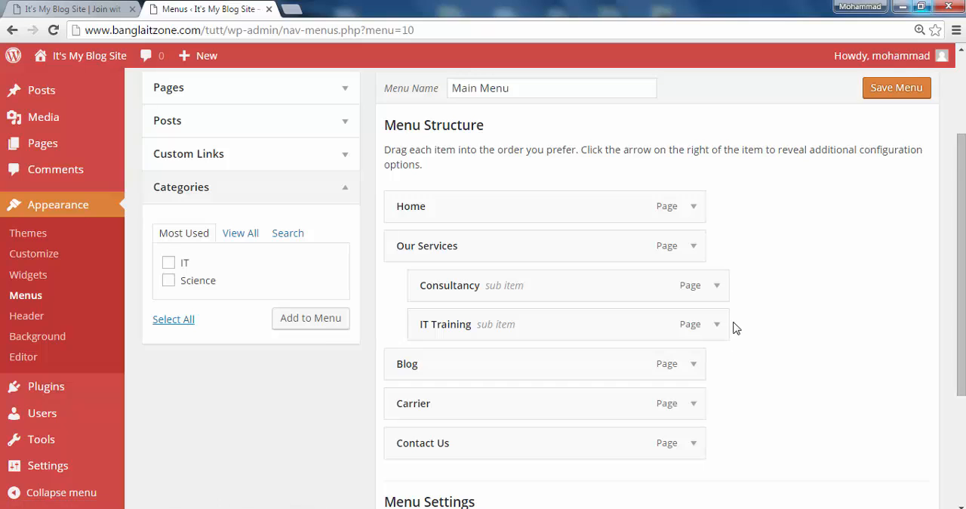
Nest Carrier and Blog as sub items under IT Training, with Carrier above Blog
{"action": "scroll", "coordinate": [732, 327], "scroll_direction": "down", "scroll_amount": 2}
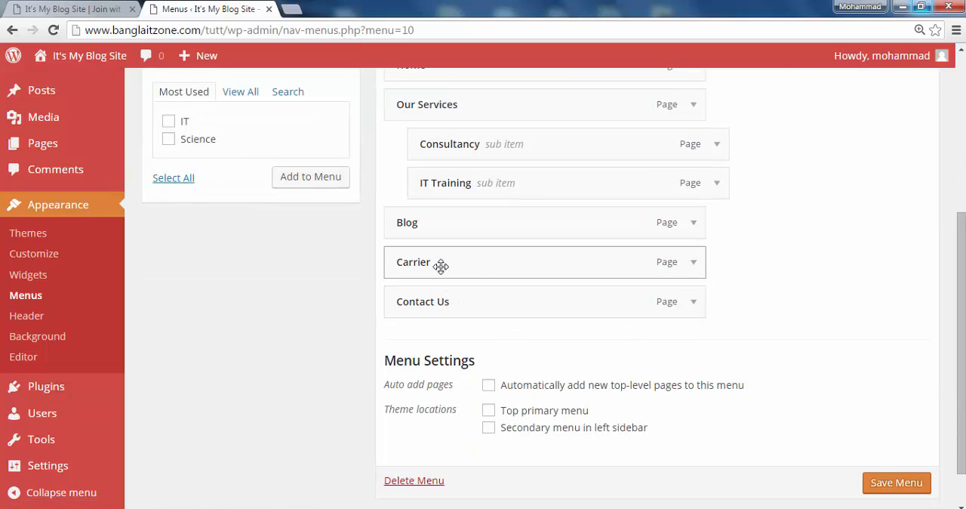
{"action": "left_click_drag", "start_coordinate": [441, 264], "coordinate": [463, 263]}
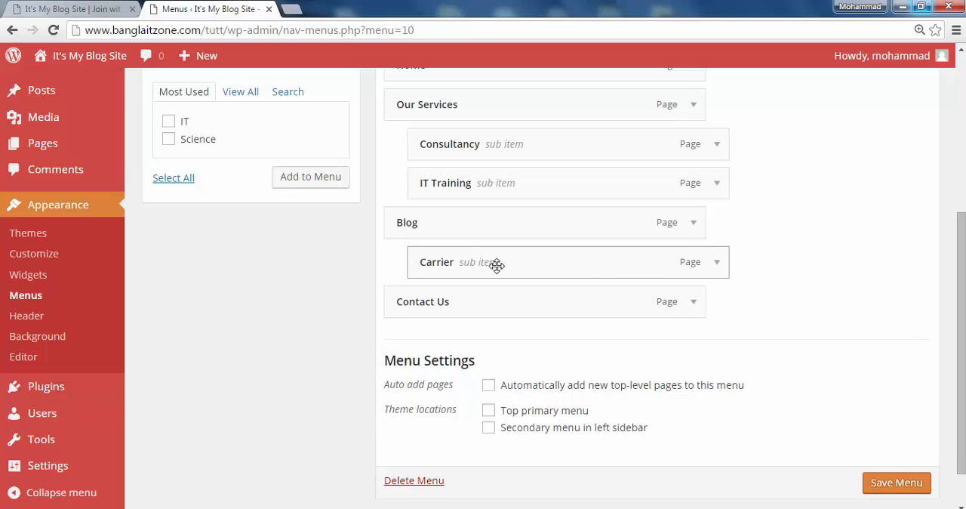
{"action": "left_click_drag", "start_coordinate": [451, 234], "coordinate": [528, 237]}
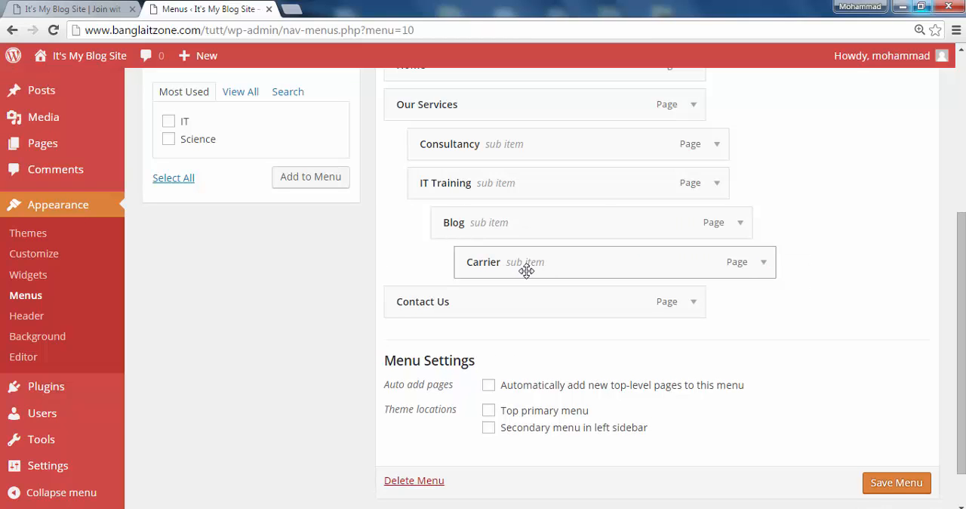
{"action": "left_click_drag", "start_coordinate": [525, 270], "coordinate": [476, 233]}
{"action": "left_click_drag", "start_coordinate": [490, 264], "coordinate": [430, 225]}
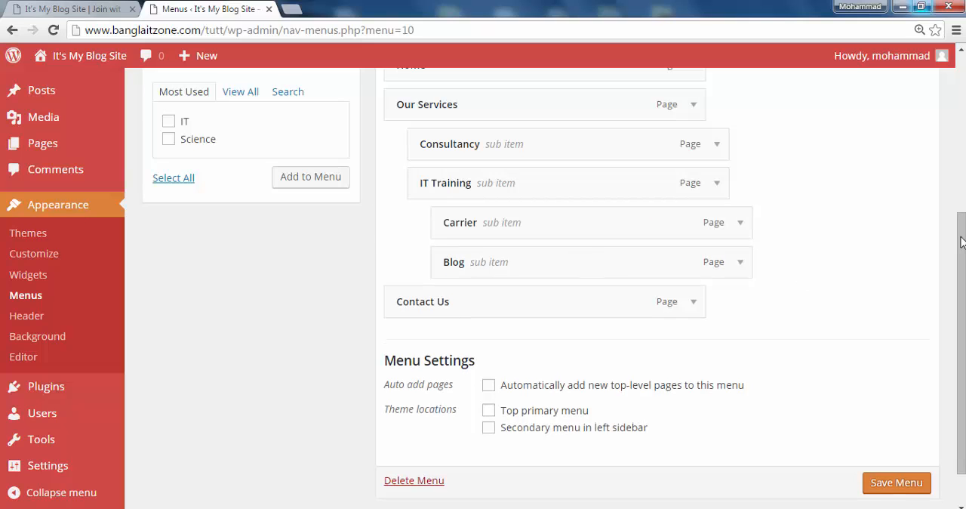
Move Carrier and Blog back out to the top level of the menu, keeping Carrier above Blog
{"action": "left_click_drag", "start_coordinate": [958, 289], "coordinate": [958, 261]}
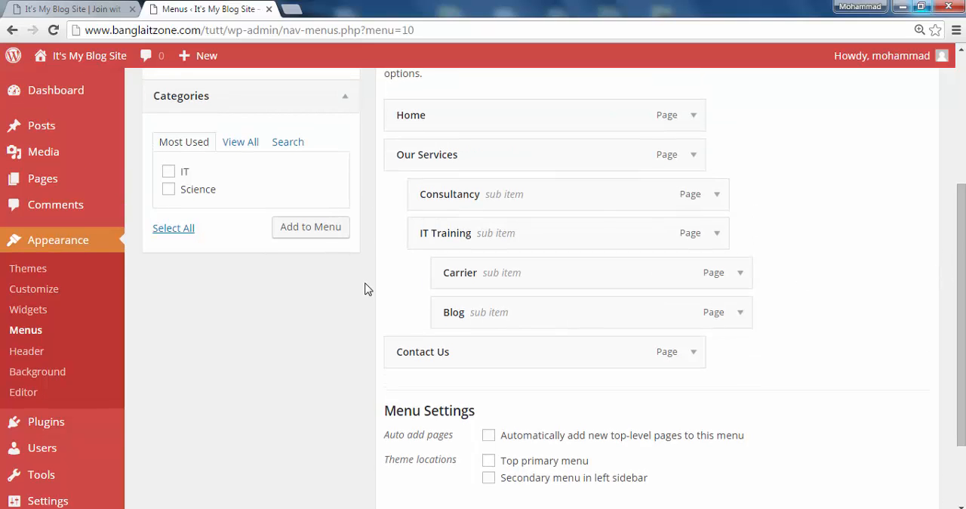
{"action": "left_click_drag", "start_coordinate": [533, 276], "coordinate": [453, 294]}
{"action": "left_click_drag", "start_coordinate": [496, 314], "coordinate": [424, 314]}
{"action": "left_click_drag", "start_coordinate": [491, 282], "coordinate": [441, 281]}
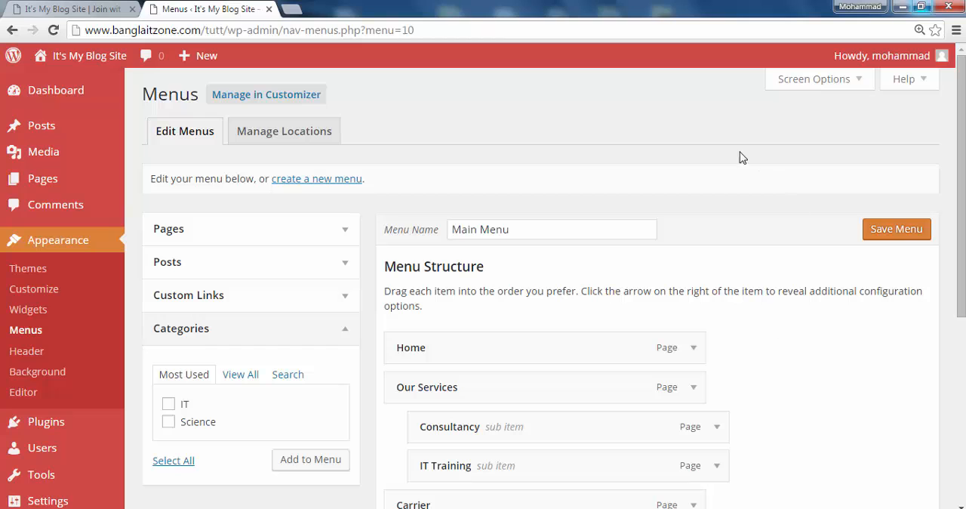
Save Main Menu and reload the site's front page to check its navigation
{"action": "left_click", "coordinate": [915, 235]}
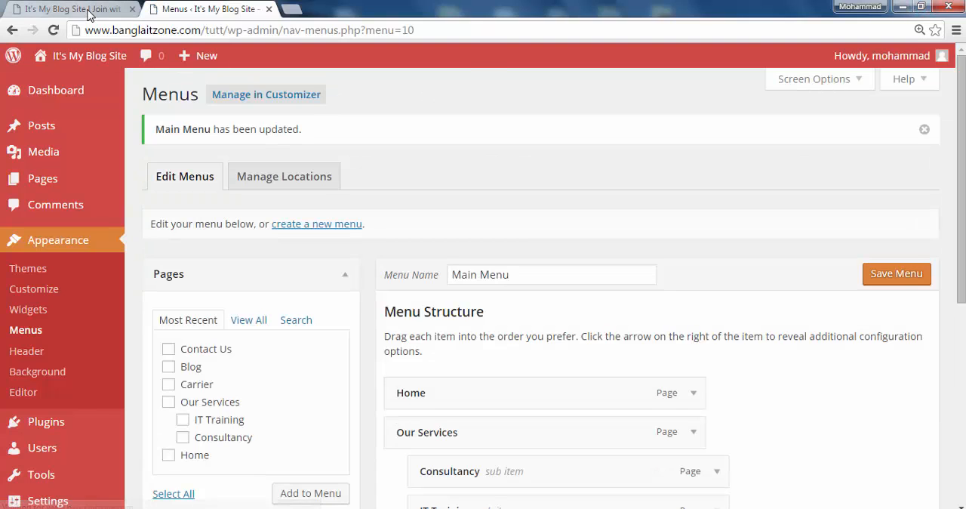
{"action": "left_click", "coordinate": [89, 10]}
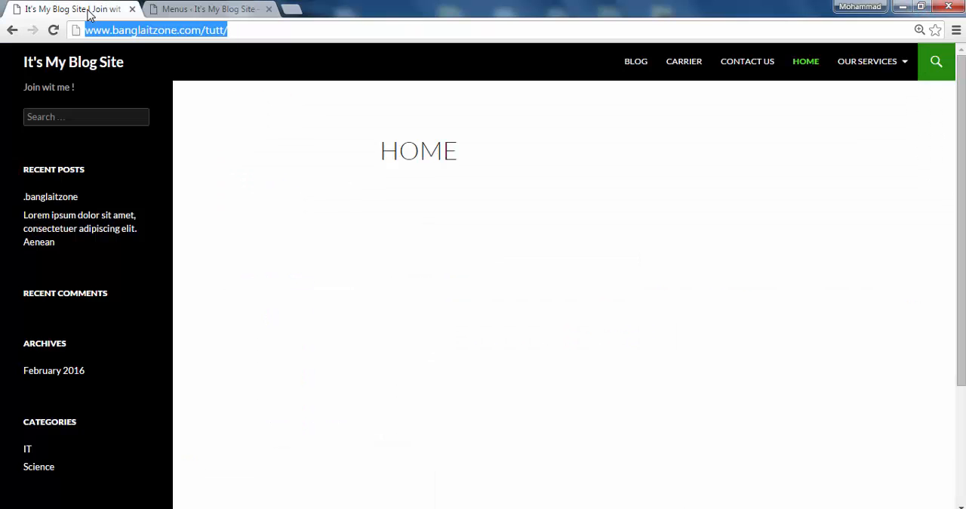
{"action": "left_click", "coordinate": [52, 30]}
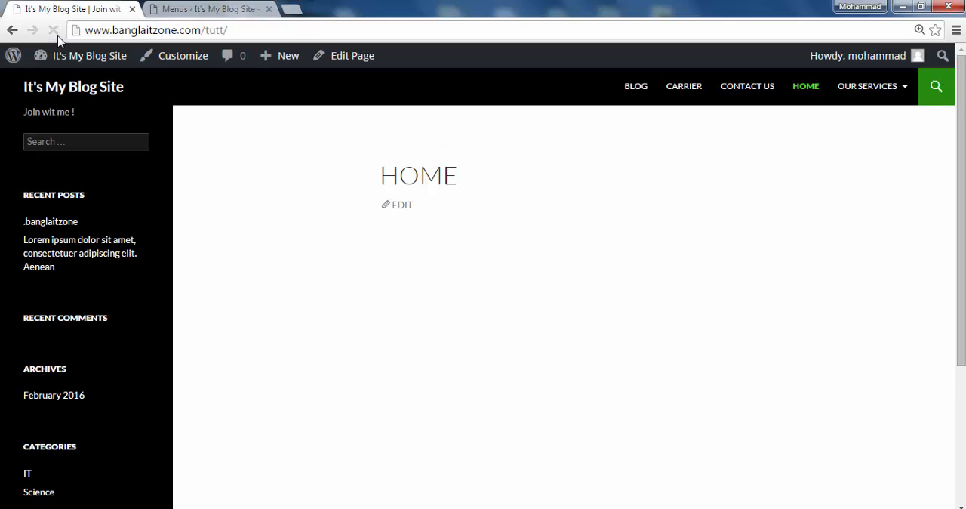
Back in the menu editor, enable automatic adding of top-level pages, assign Main Menu to Top primary menu, and save it
{"action": "left_click", "coordinate": [190, 9]}
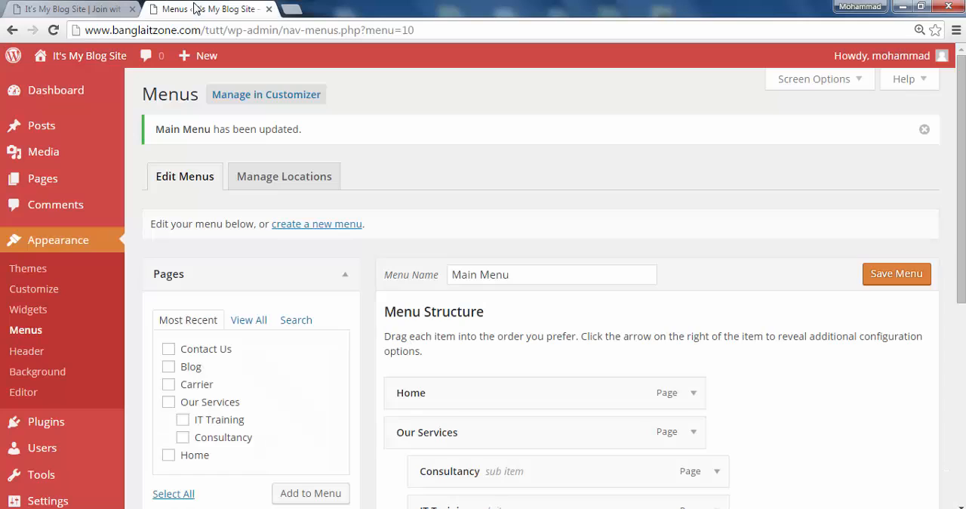
{"action": "scroll", "coordinate": [410, 393], "scroll_direction": "down", "scroll_amount": 5}
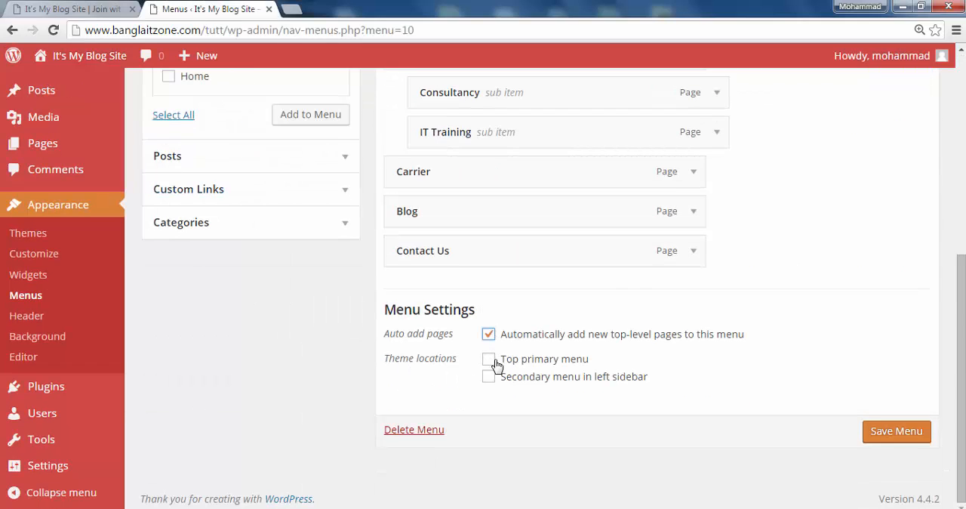
{"action": "left_click", "coordinate": [489, 359]}
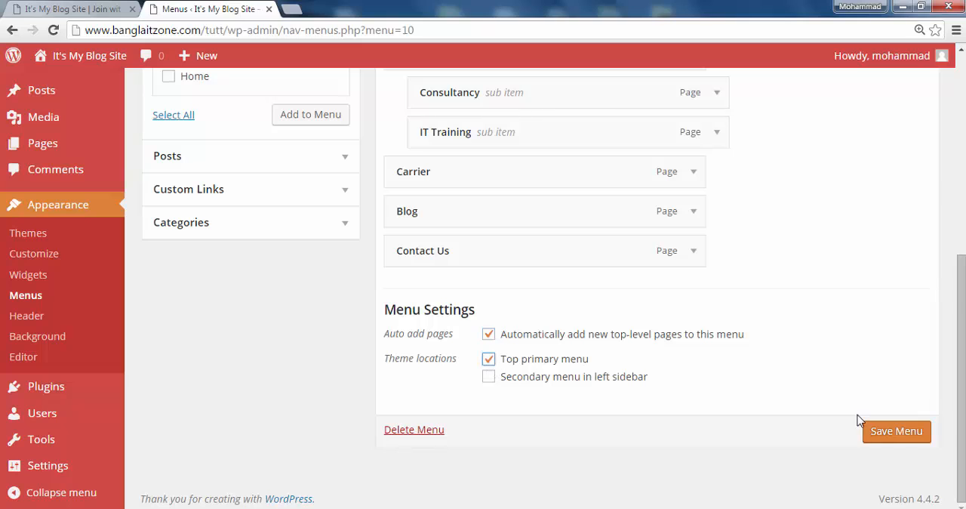
{"action": "left_click", "coordinate": [902, 434]}
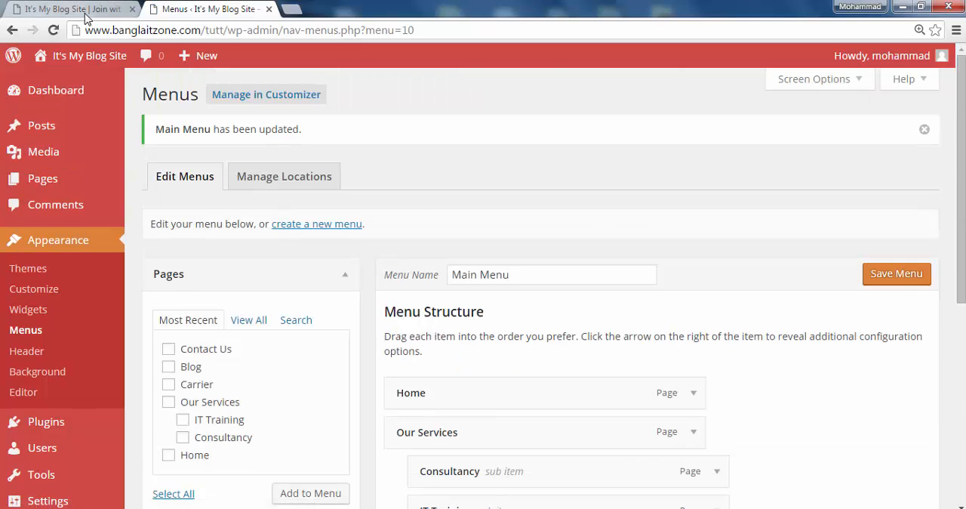
Reload the site's front page and check the order of the navigation items and the Our Services entry
{"action": "left_click", "coordinate": [79, 9]}
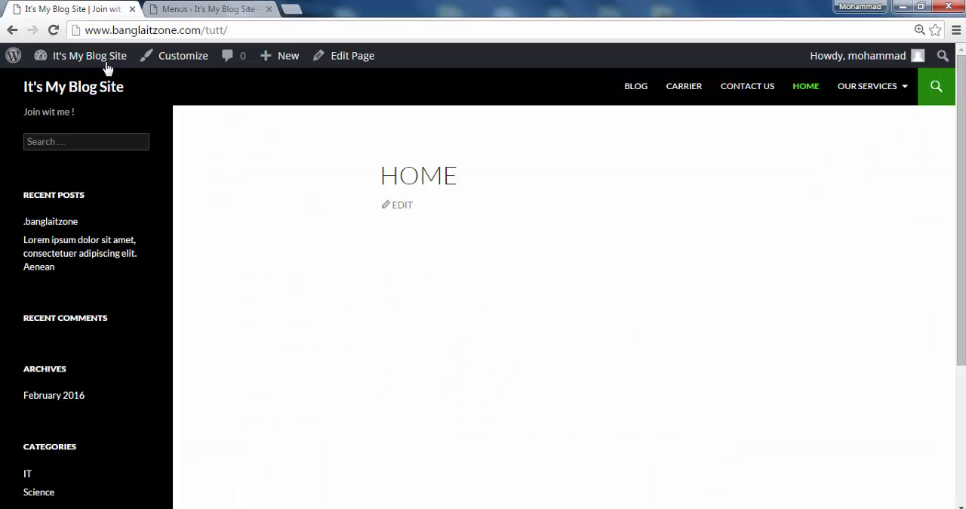
{"action": "left_click", "coordinate": [53, 30]}
{"action": "left_click", "coordinate": [636, 99]}
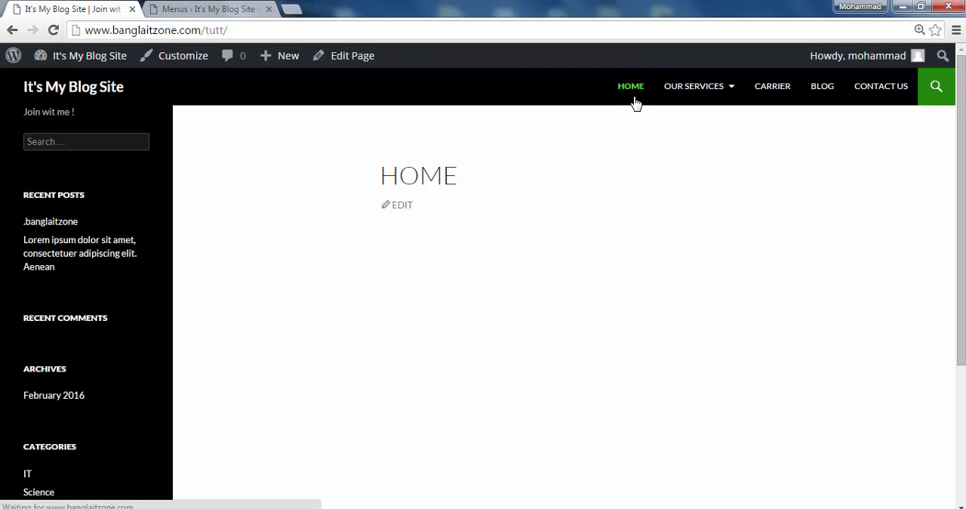
{"action": "mouse_move", "coordinate": [725, 98]}
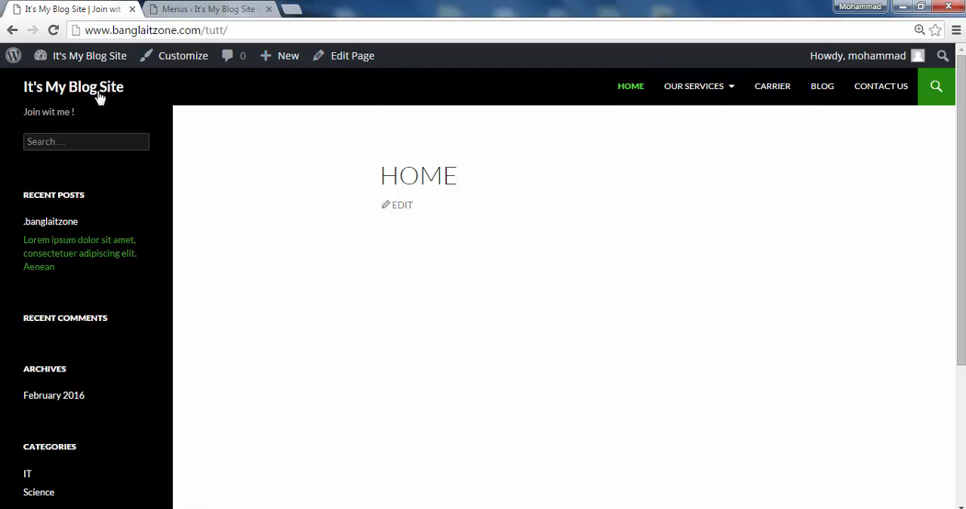
Return to the menu editor and add the IT and Science categories to Main Menu
{"action": "left_click", "coordinate": [189, 6]}
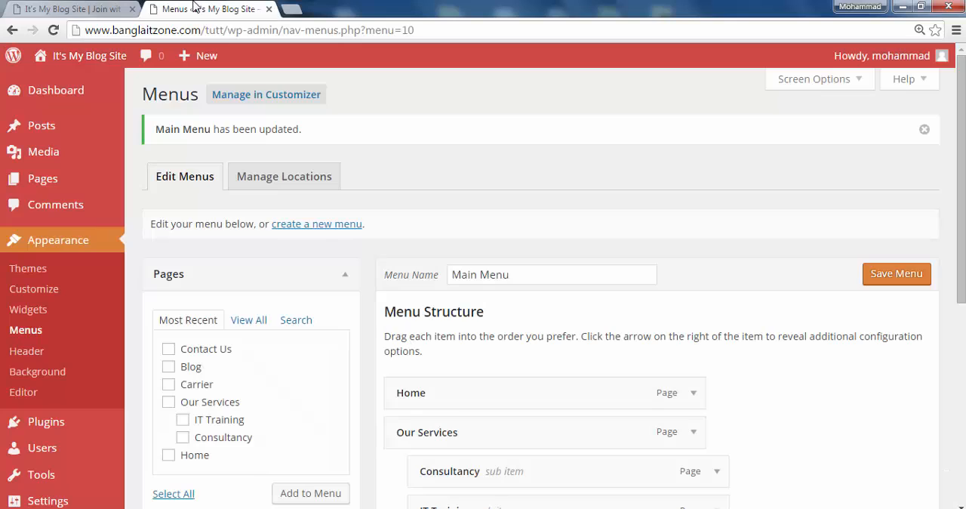
{"action": "scroll", "coordinate": [135, 346], "scroll_direction": "down", "scroll_amount": 2}
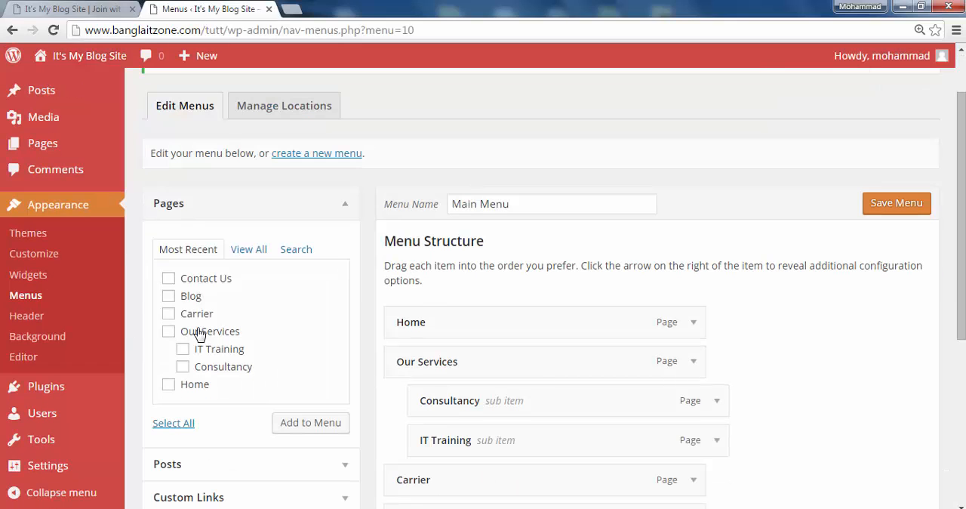
{"action": "scroll", "coordinate": [199, 327], "scroll_direction": "down", "scroll_amount": 3}
{"action": "left_click", "coordinate": [181, 321]}
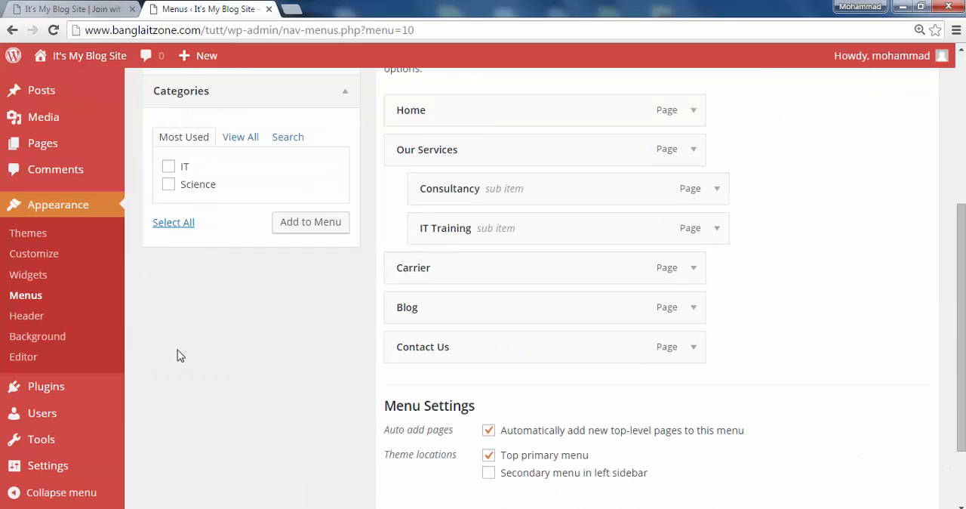
{"action": "left_click", "coordinate": [169, 168]}
{"action": "left_click", "coordinate": [168, 185]}
{"action": "left_click", "coordinate": [296, 223]}
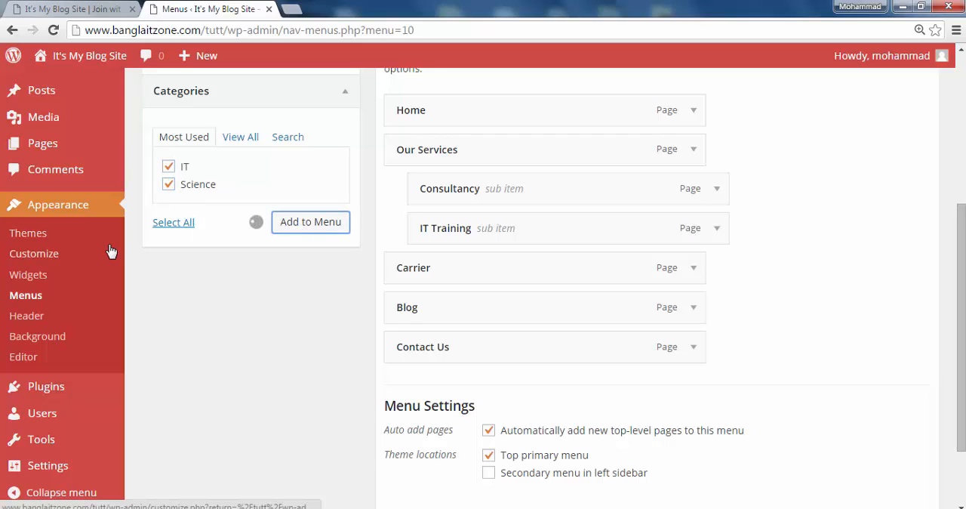
Move Contact Us below the Science category so that it is the last menu item
{"action": "scroll", "coordinate": [403, 385], "scroll_direction": "down", "scroll_amount": 1}
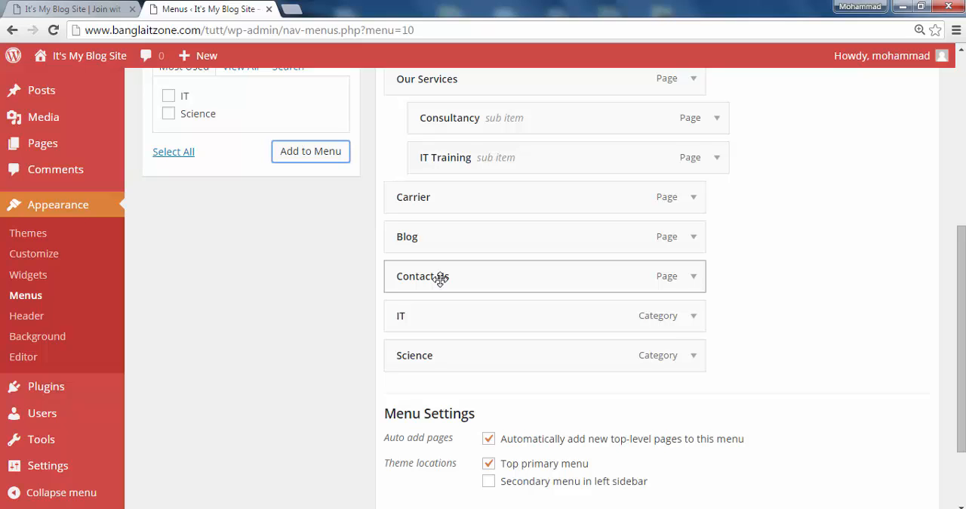
{"action": "left_click_drag", "start_coordinate": [440, 278], "coordinate": [437, 370]}
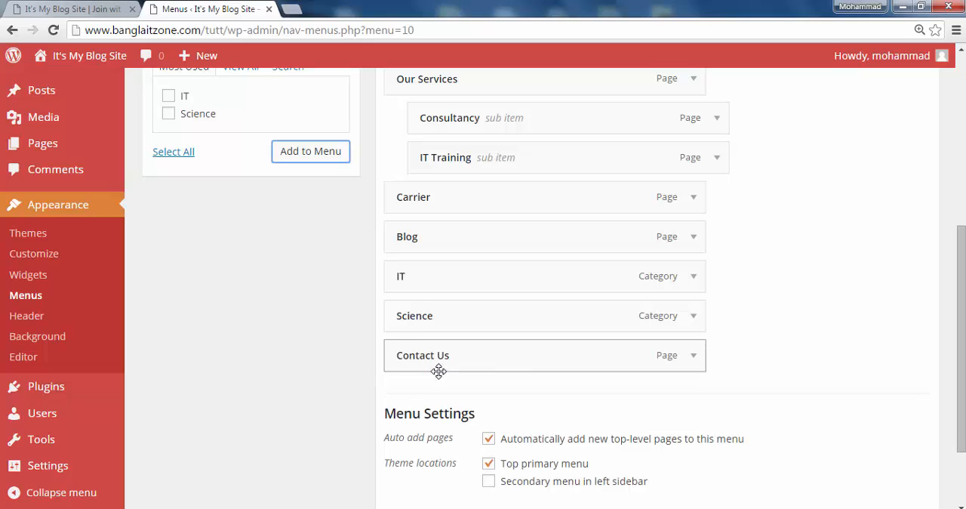
{"action": "scroll", "coordinate": [469, 350], "scroll_direction": "up", "scroll_amount": 2}
{"action": "scroll", "coordinate": [468, 351], "scroll_direction": "up", "scroll_amount": 1}
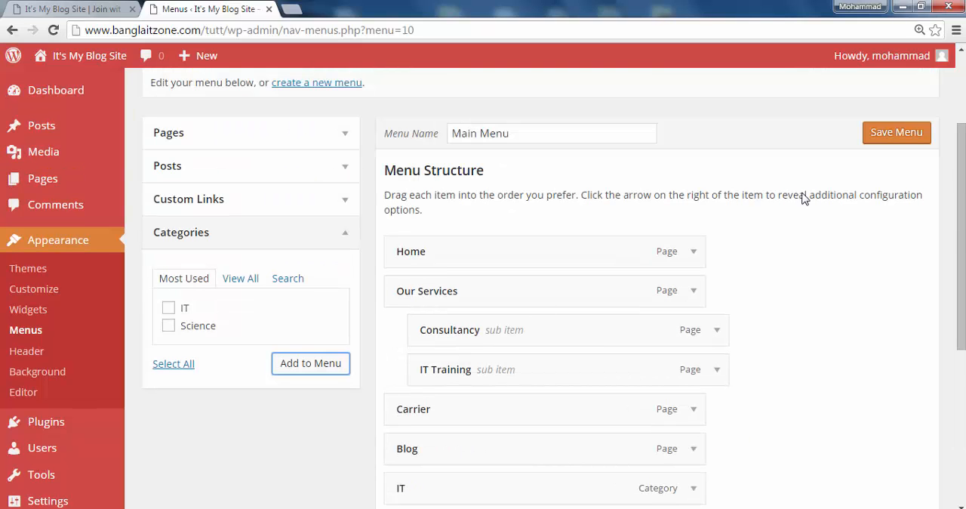
Save Main Menu and reload the site's front page to check the IT, Science and Contact Us navigation items
{"action": "left_click", "coordinate": [905, 133]}
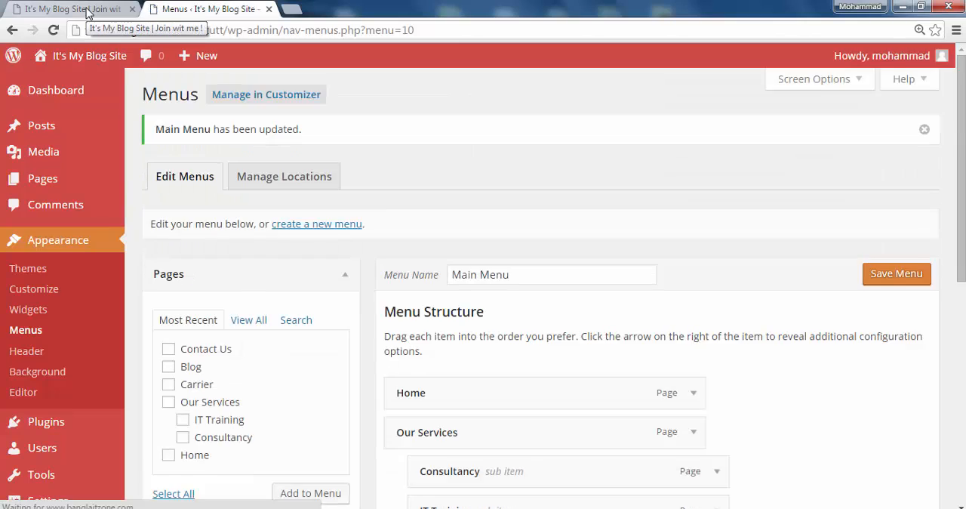
{"action": "left_click", "coordinate": [86, 11]}
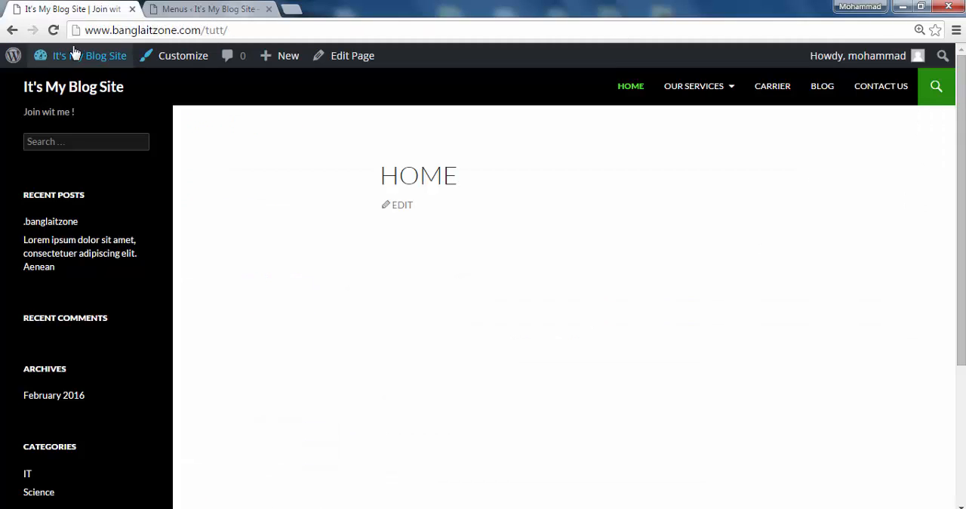
{"action": "left_click", "coordinate": [53, 30]}
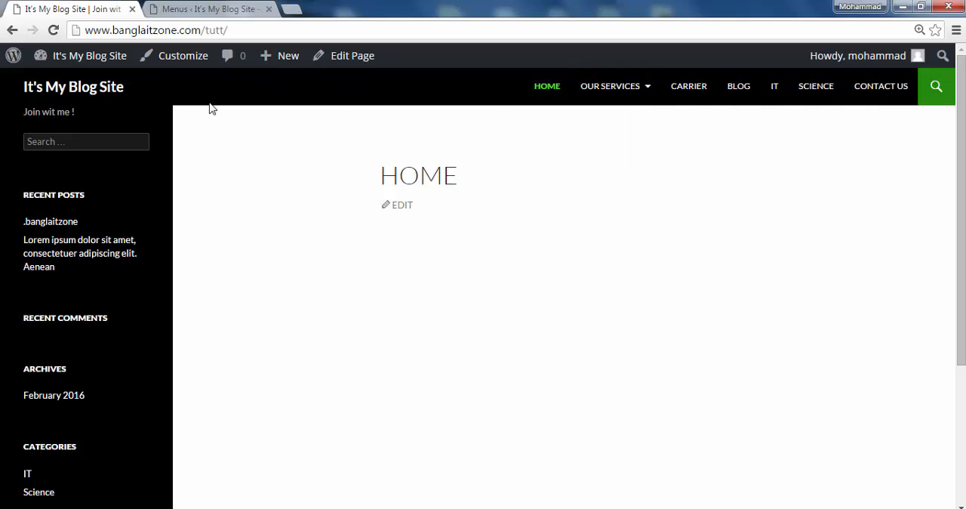
Return to the menu editor and examine the posts and the custom link's URL and Link Text fields available for the menu
{"action": "left_click", "coordinate": [185, 8]}
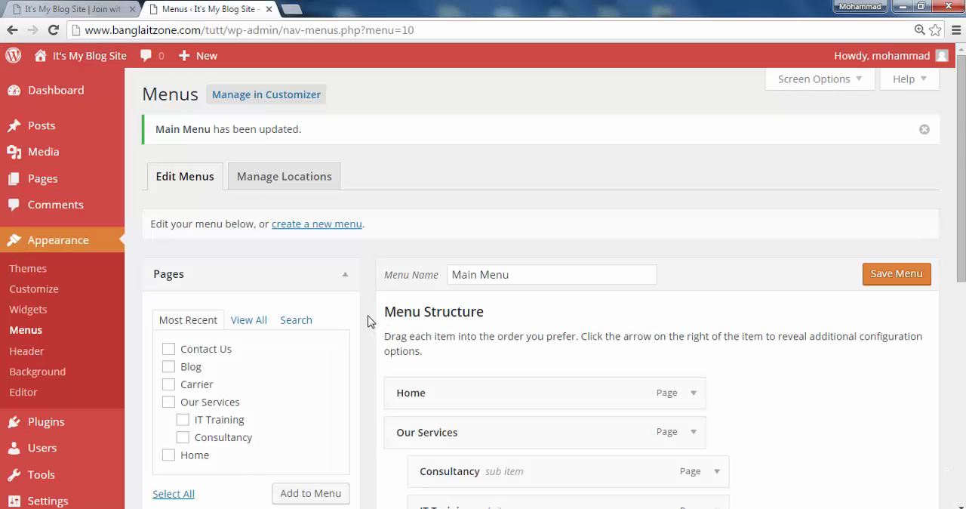
{"action": "scroll", "coordinate": [355, 292], "scroll_direction": "down", "scroll_amount": 3}
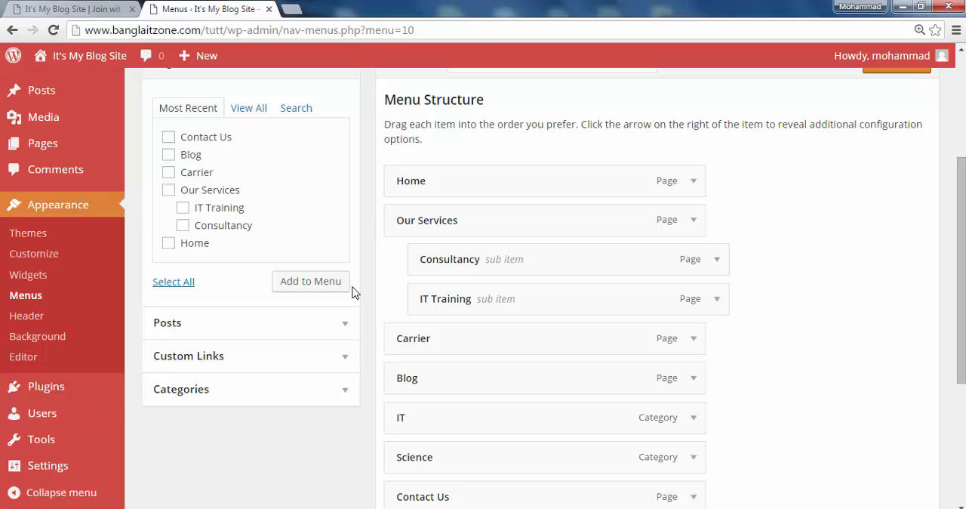
{"action": "left_click", "coordinate": [346, 326]}
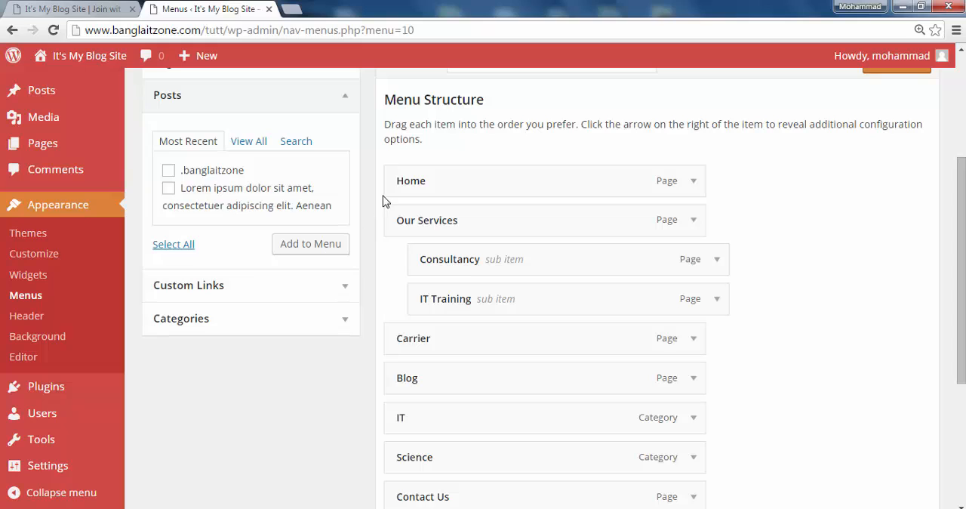
{"action": "left_click", "coordinate": [342, 287]}
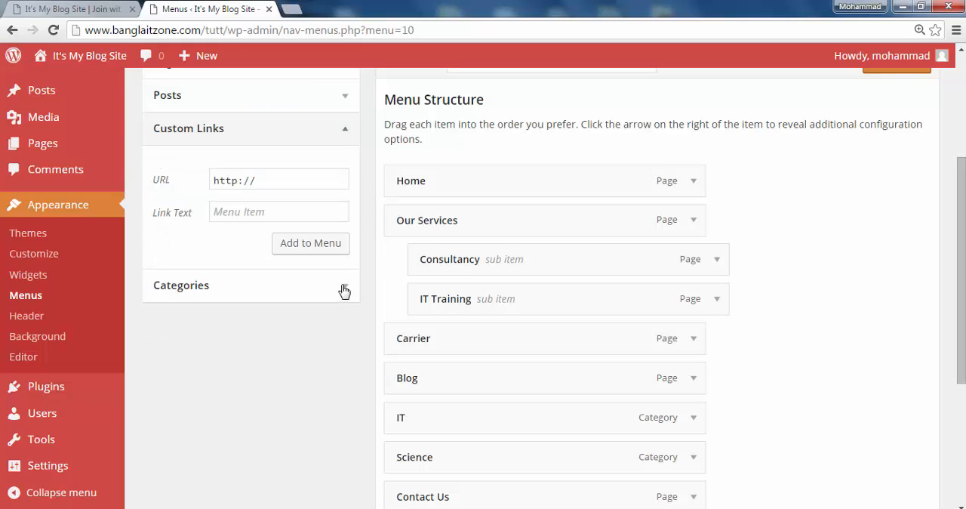
{"action": "left_click", "coordinate": [267, 182]}
{"action": "left_click", "coordinate": [244, 212]}
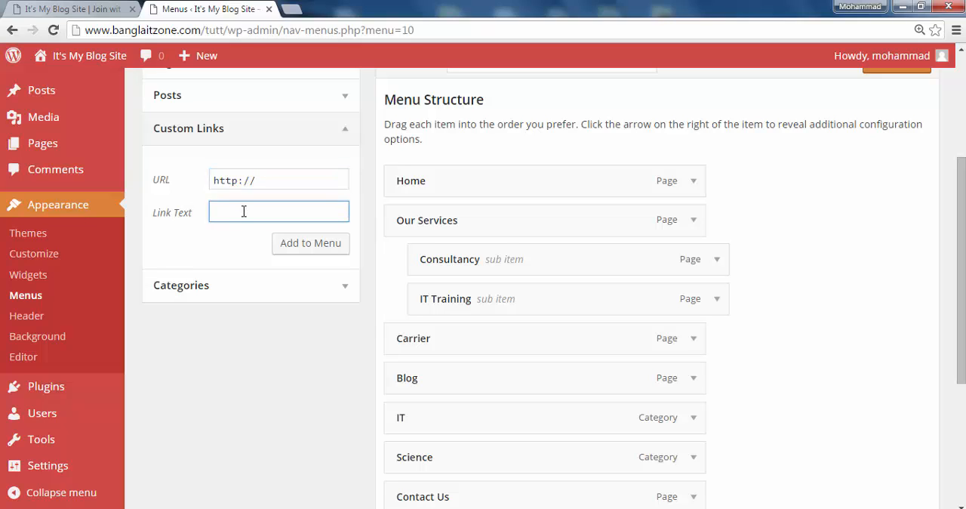
{"action": "left_click", "coordinate": [272, 182]}
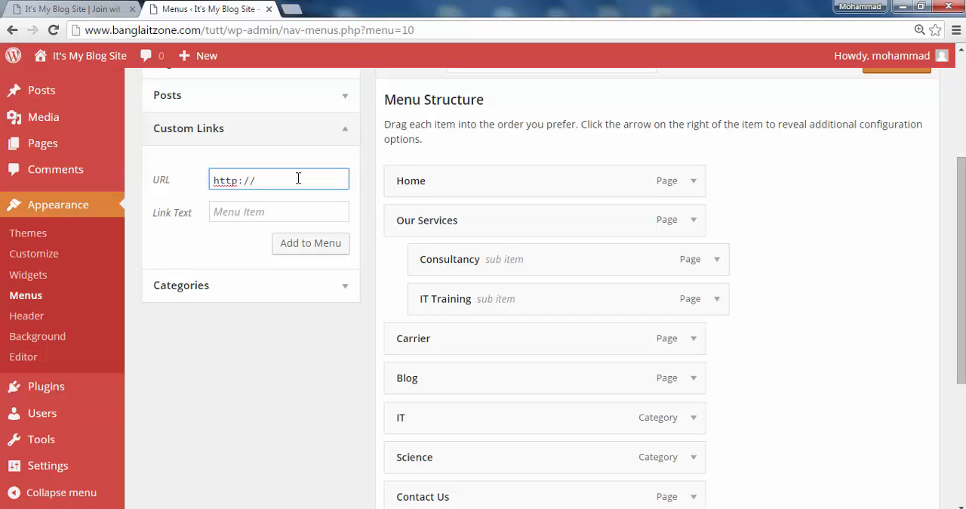
{"action": "left_click", "coordinate": [255, 218]}
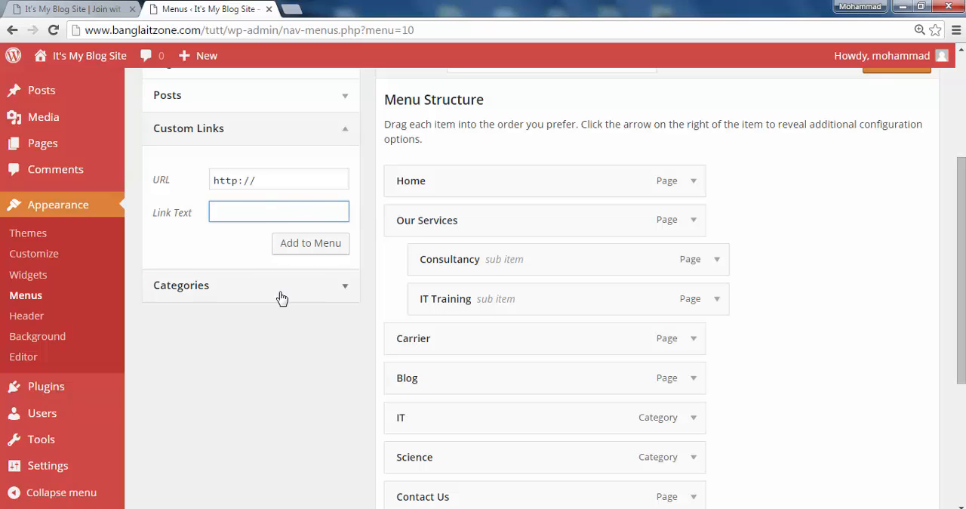
Compare the navigation items on the site's front page with the menu editor
{"action": "left_click", "coordinate": [56, 8]}
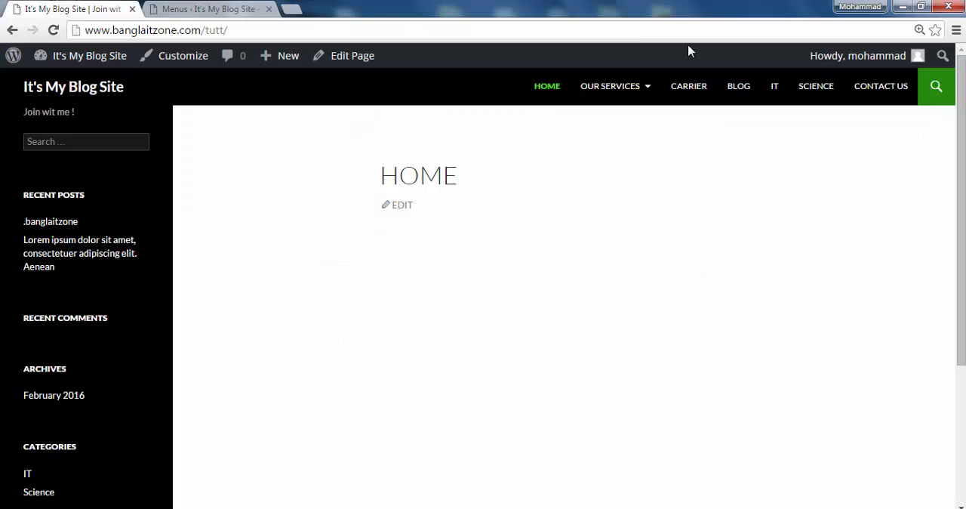
{"action": "left_click", "coordinate": [558, 88]}
{"action": "left_click", "coordinate": [211, 9]}
{"action": "left_click", "coordinate": [58, 9]}
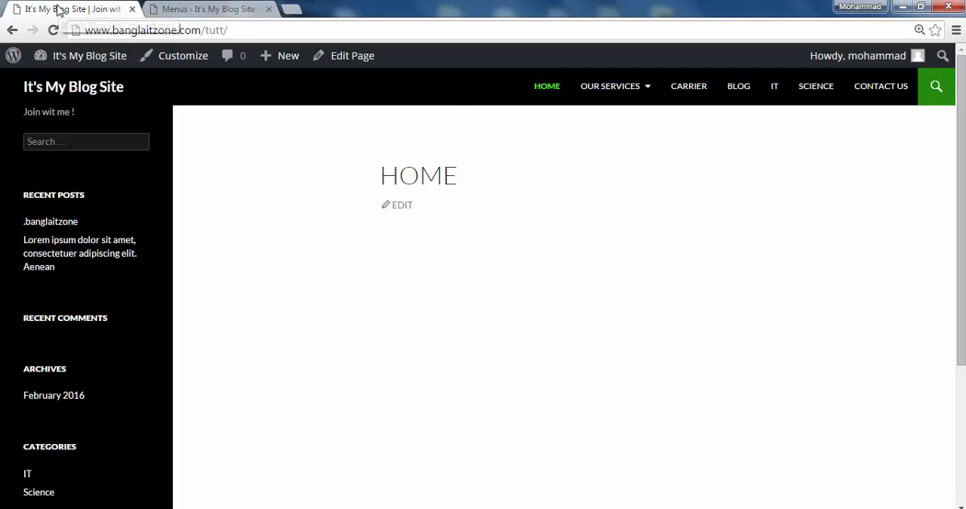
{"action": "left_click", "coordinate": [207, 9]}
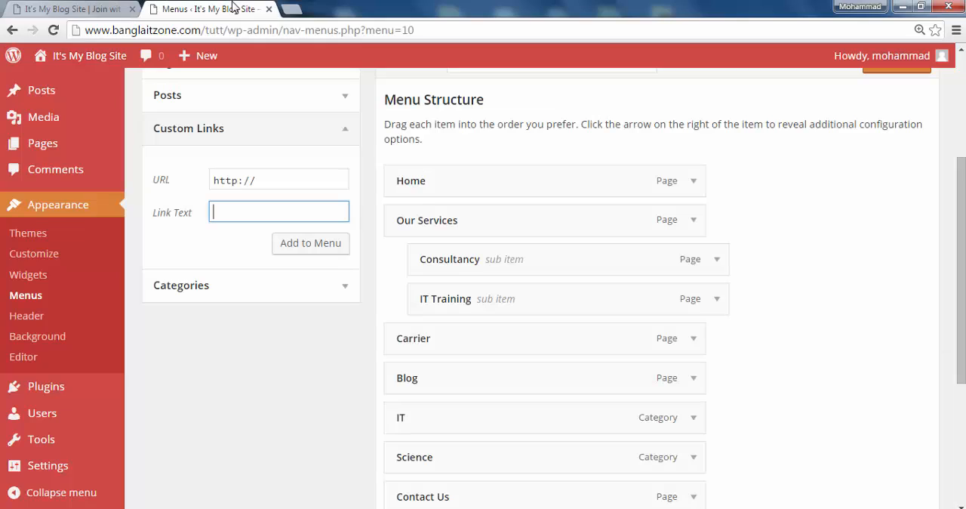
Review the whole Main Menu structure, its auto-add and theme location settings, and the available item sources
{"action": "left_click", "coordinate": [268, 381]}
{"action": "scroll", "coordinate": [326, 338], "scroll_direction": "up", "scroll_amount": 3}
{"action": "scroll", "coordinate": [331, 332], "scroll_direction": "down", "scroll_amount": 4}
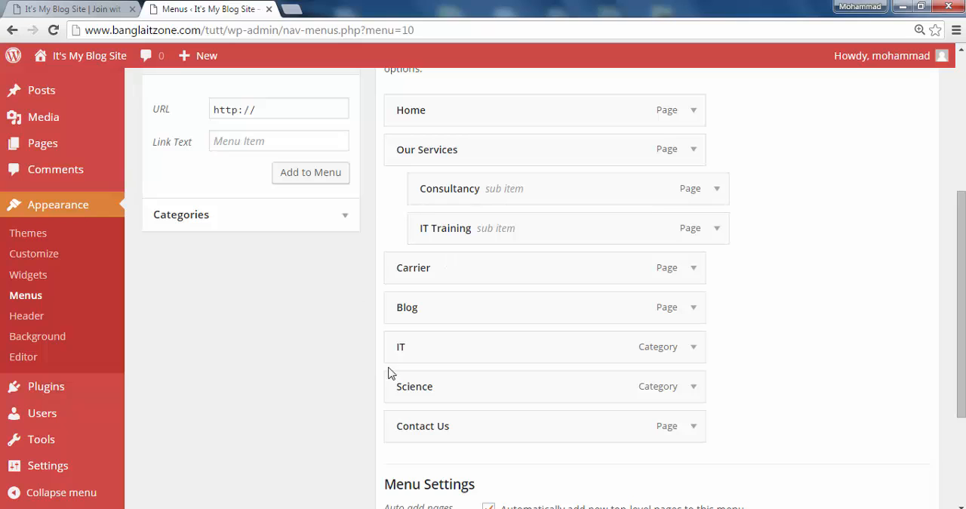
{"action": "scroll", "coordinate": [270, 344], "scroll_direction": "down", "scroll_amount": 3}
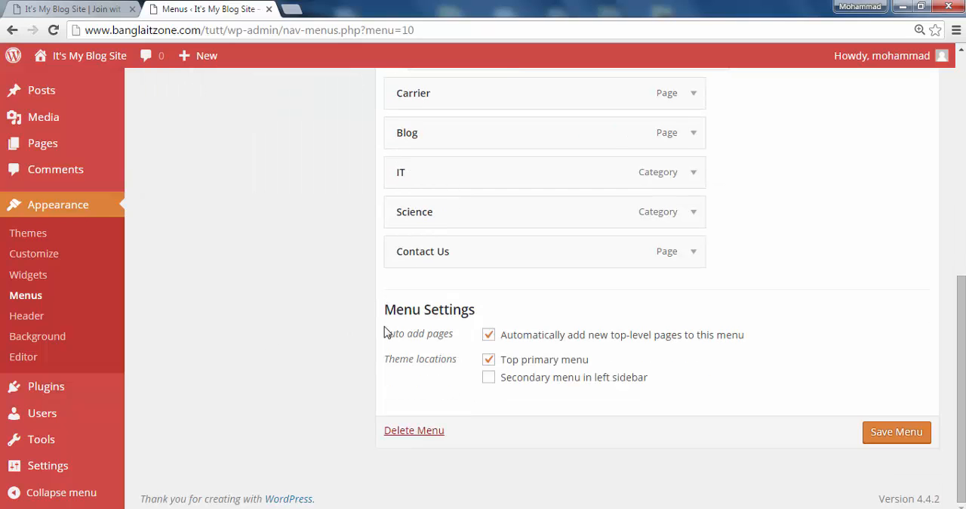
{"action": "scroll", "coordinate": [327, 330], "scroll_direction": "up", "scroll_amount": 3}
{"action": "scroll", "coordinate": [377, 380], "scroll_direction": "down", "scroll_amount": 3}
{"action": "scroll", "coordinate": [280, 239], "scroll_direction": "up", "scroll_amount": 7}
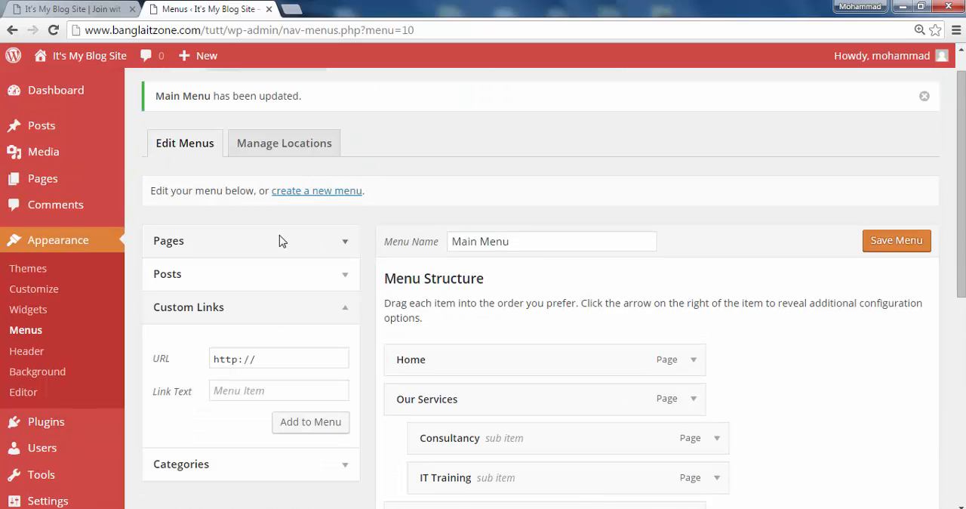
{"action": "scroll", "coordinate": [282, 242], "scroll_direction": "up", "scroll_amount": 1}
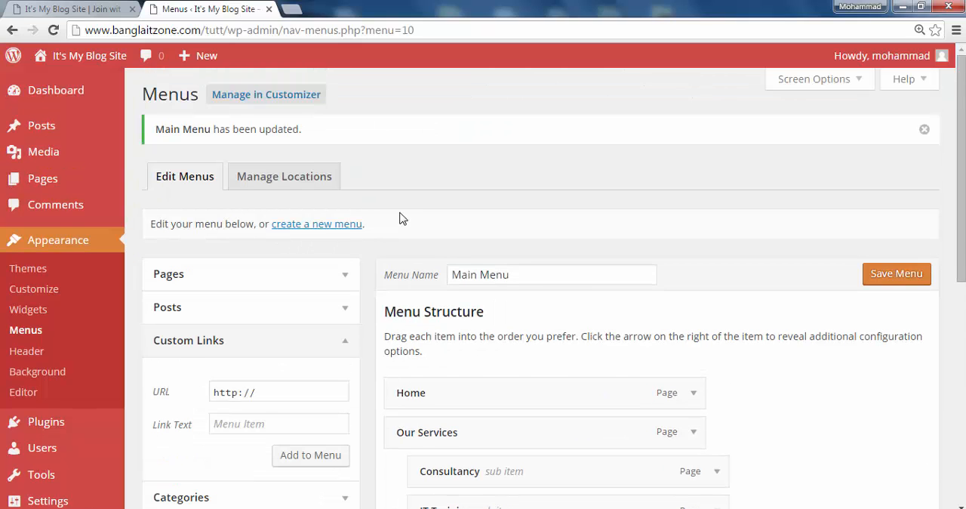
{"action": "scroll", "coordinate": [404, 217], "scroll_direction": "down", "scroll_amount": 3}
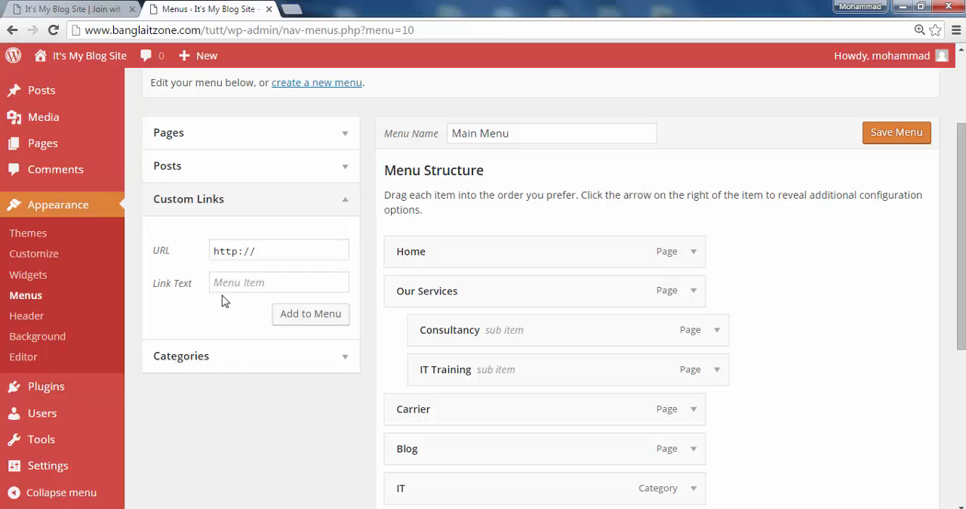
{"action": "scroll", "coordinate": [308, 270], "scroll_direction": "up", "scroll_amount": 3}
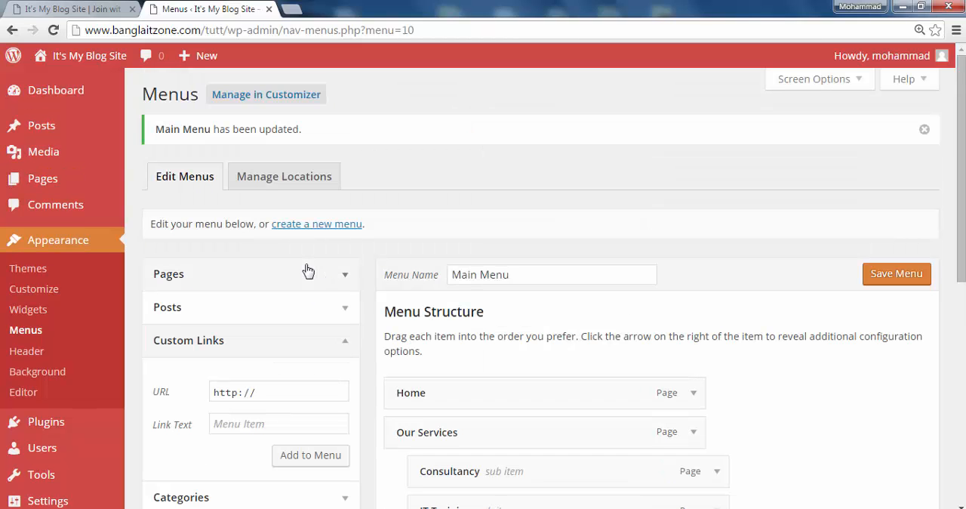
View the Home page through the site's navigation and go back to the menu editor
{"action": "left_click", "coordinate": [79, 9]}
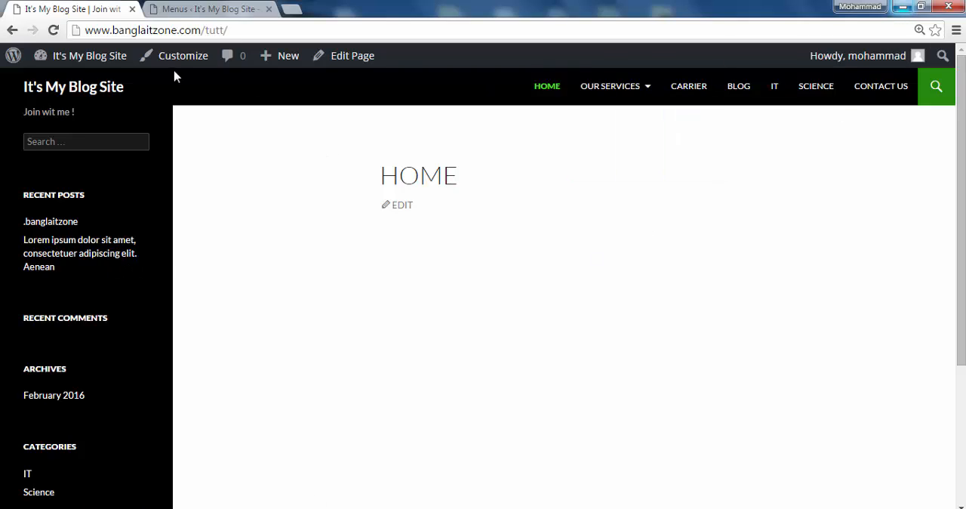
{"action": "left_click", "coordinate": [547, 88]}
{"action": "left_click", "coordinate": [193, 9]}
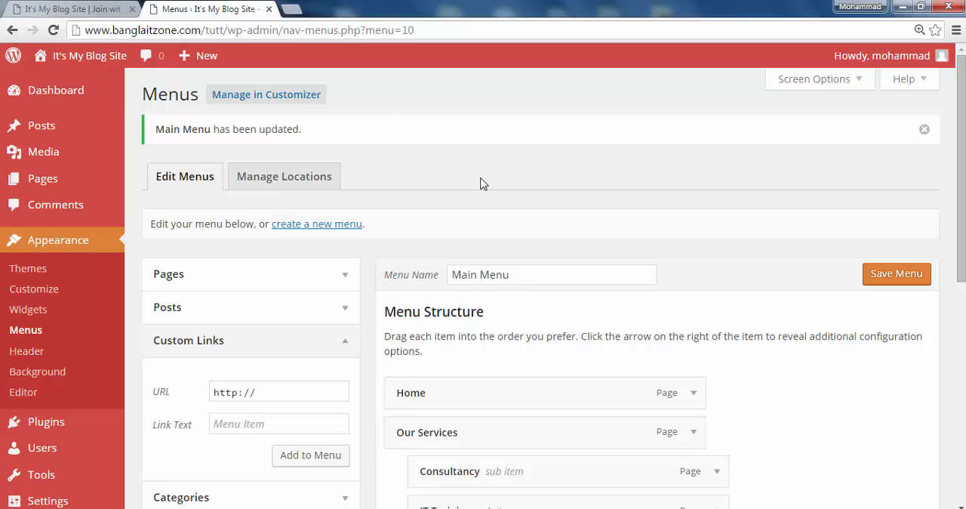
{"action": "key", "text": "ctrl+t"}
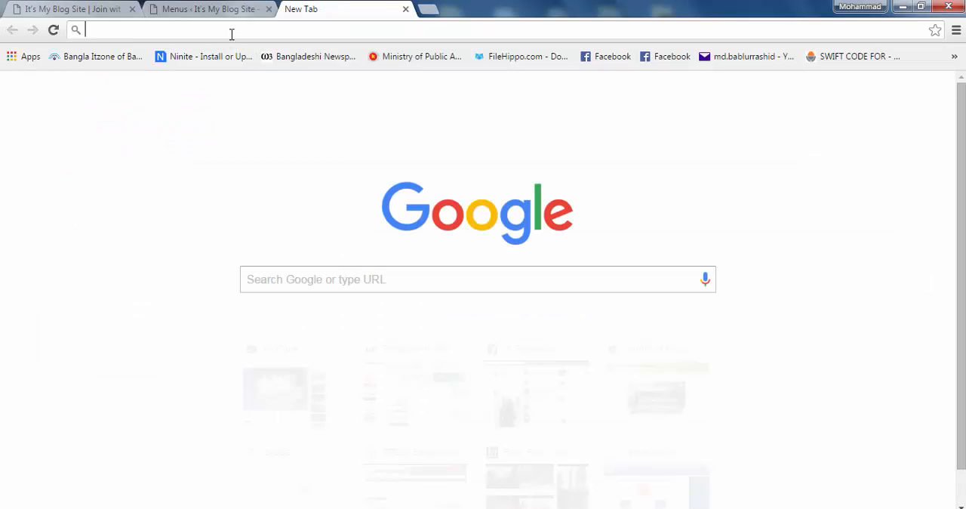
{"action": "type", "text": "d"}
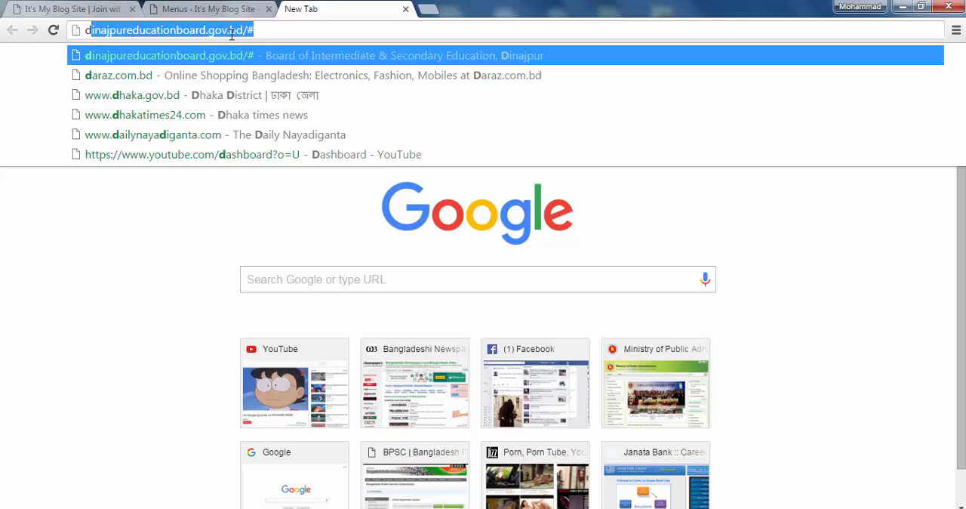
{"action": "type", "text": "u"}
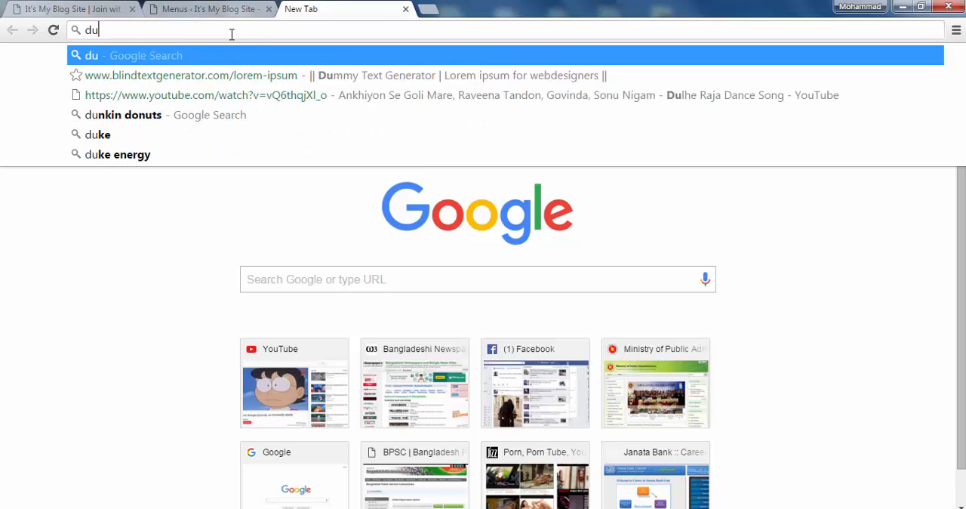
{"action": "left_click", "coordinate": [196, 77]}
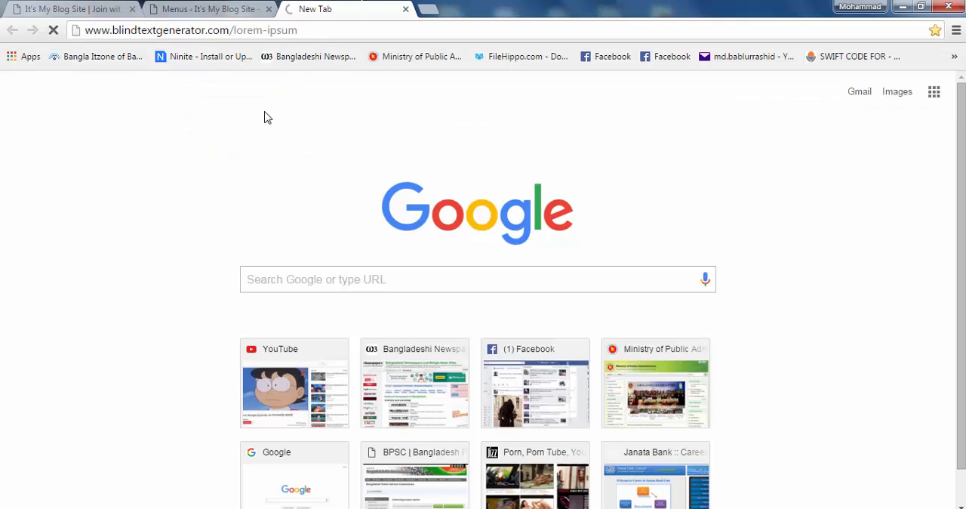
Return to the WordPress admin, list all pages, and open the Home page for editing
{"action": "left_click", "coordinate": [98, 9]}
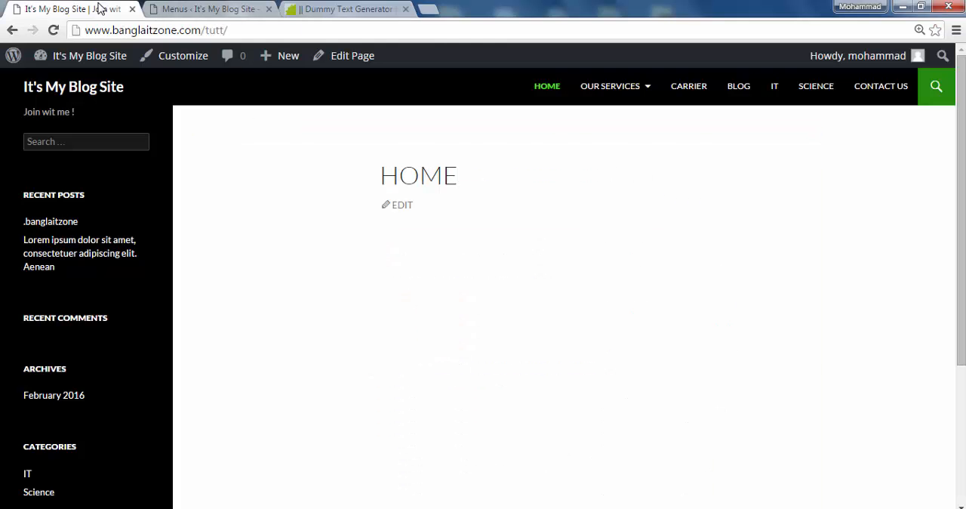
{"action": "left_click", "coordinate": [180, 12]}
{"action": "mouse_move", "coordinate": [45, 181]}
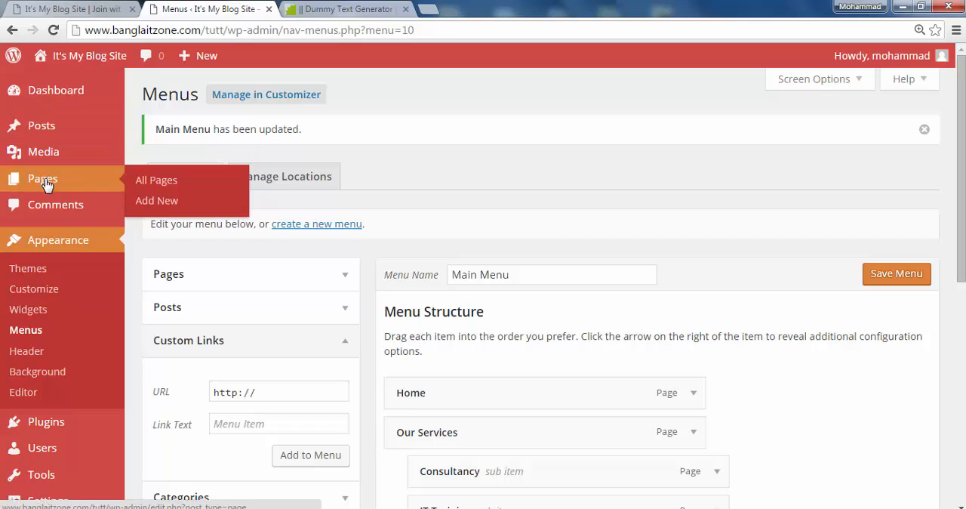
{"action": "left_click", "coordinate": [169, 181]}
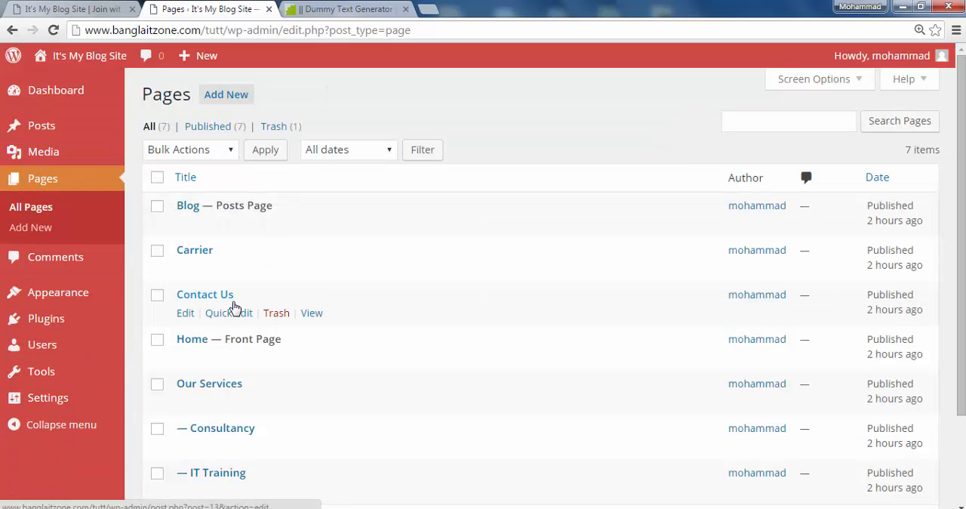
{"action": "scroll", "coordinate": [234, 381], "scroll_direction": "down", "scroll_amount": 1}
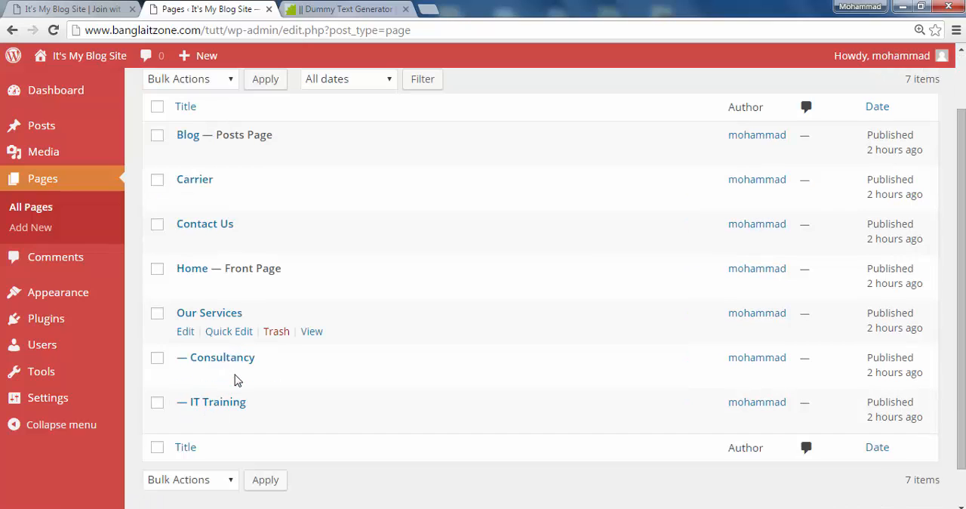
{"action": "left_click", "coordinate": [193, 288]}
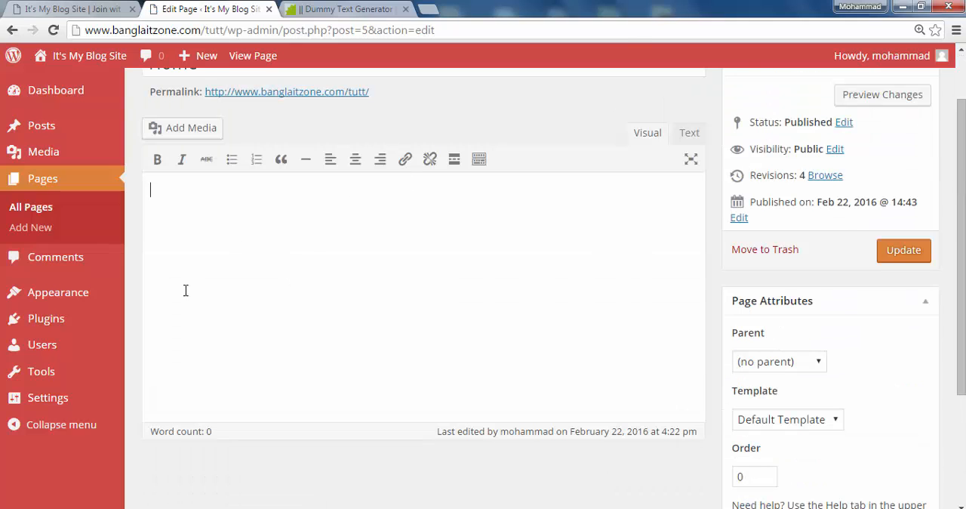
Enter "Welcome To Our Site" as the title text in the Home page's content, centred and bold
{"action": "scroll", "coordinate": [185, 289], "scroll_direction": "up", "scroll_amount": 1}
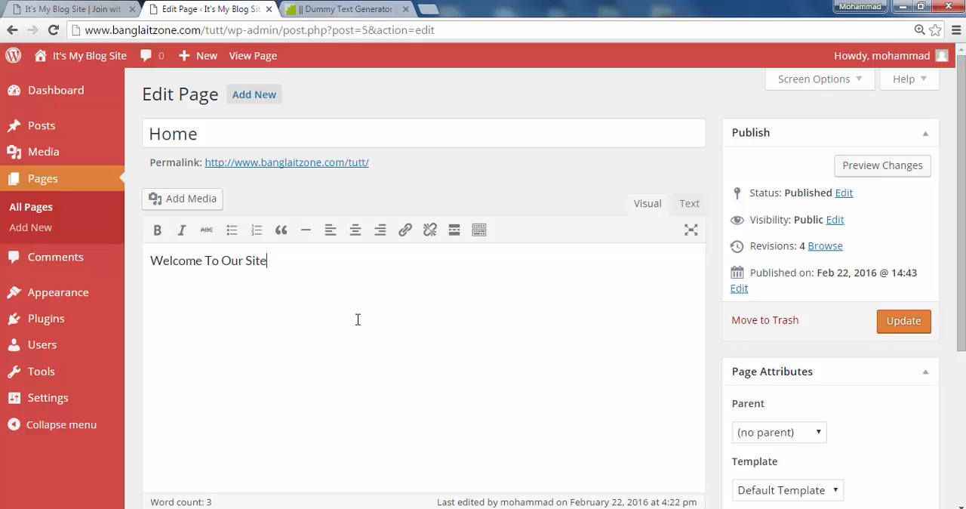
{"action": "left_click_drag", "start_coordinate": [270, 261], "coordinate": [148, 260]}
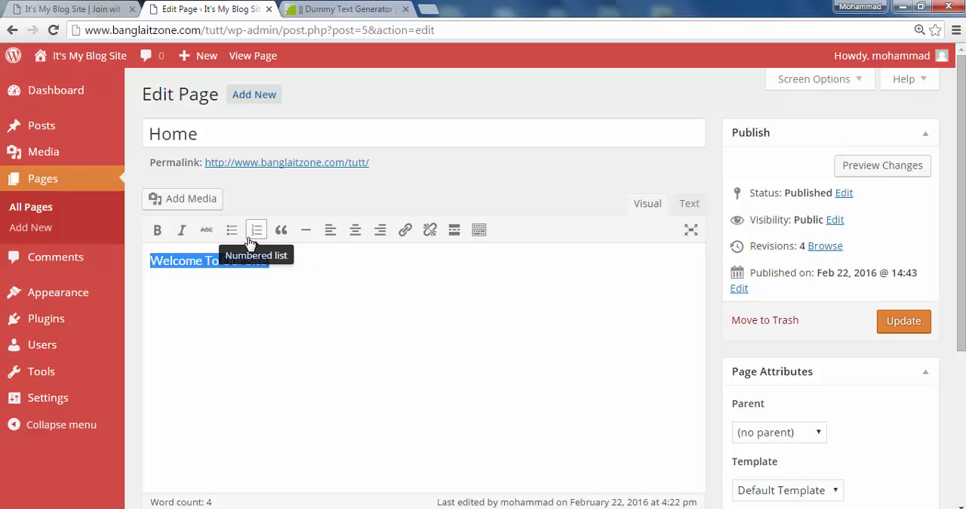
{"action": "left_click", "coordinate": [354, 234]}
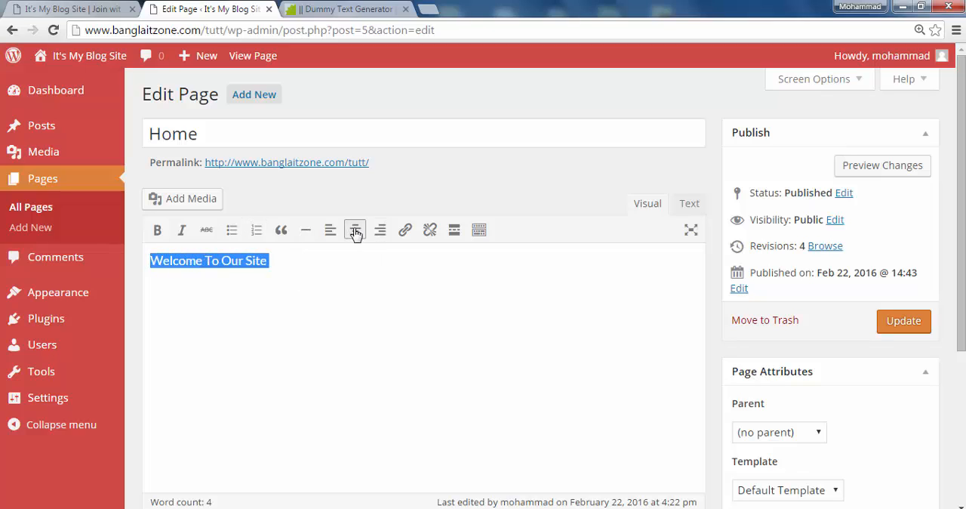
{"action": "left_click", "coordinate": [157, 230]}
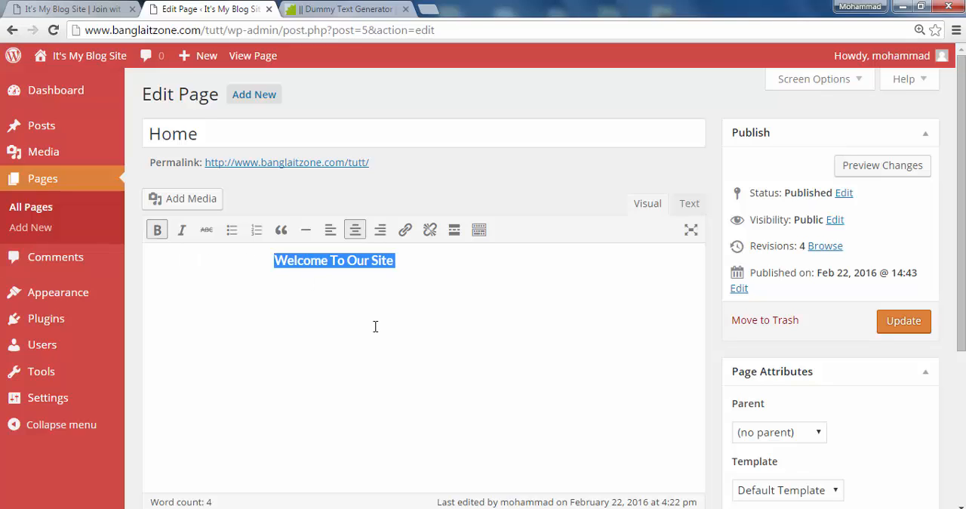
Show the editor's extended formatting options and format the "Welcome To Our Site" line as Heading 1
{"action": "left_click", "coordinate": [478, 233]}
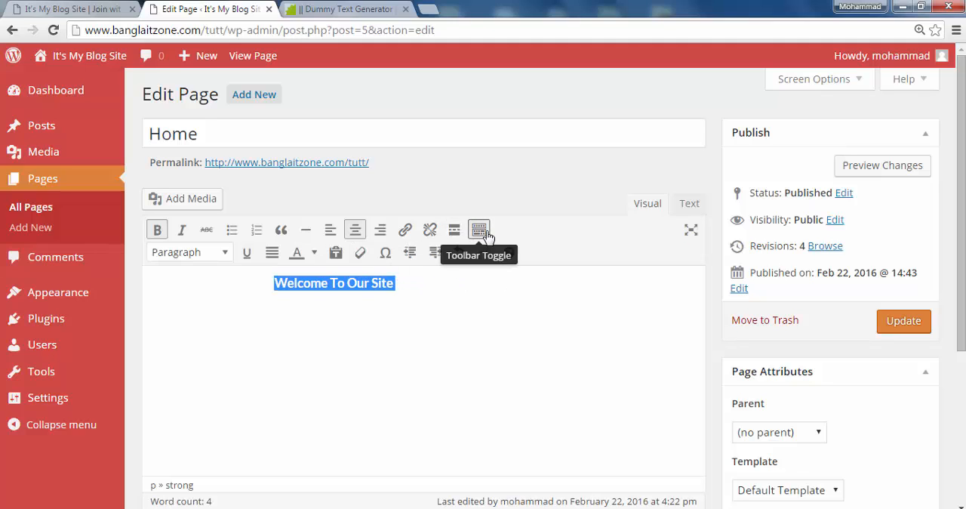
{"action": "left_click", "coordinate": [225, 255]}
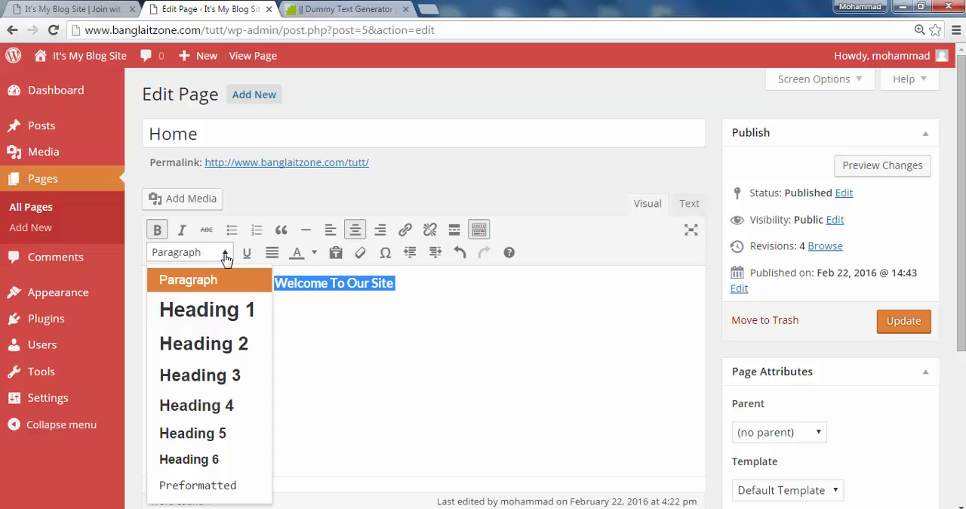
{"action": "left_click", "coordinate": [237, 317]}
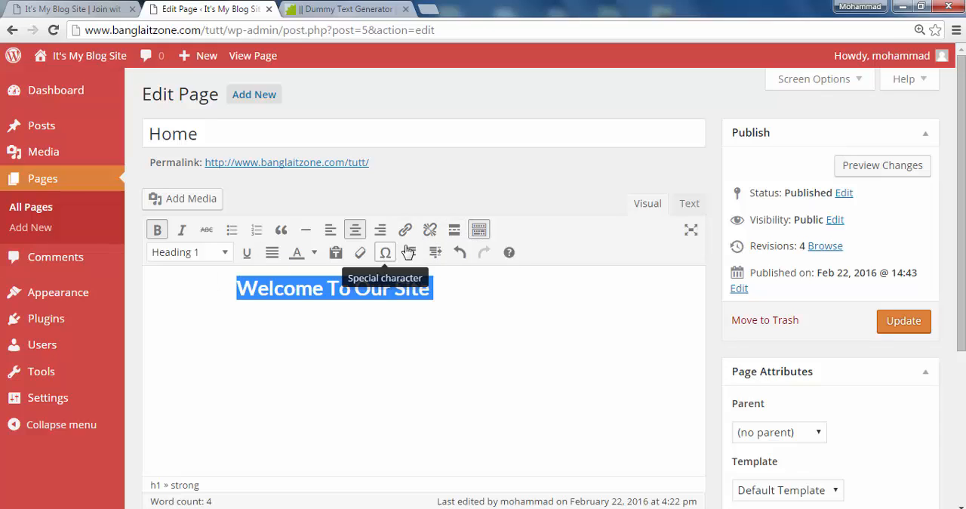
{"action": "left_click", "coordinate": [478, 231]}
{"action": "left_click", "coordinate": [480, 230]}
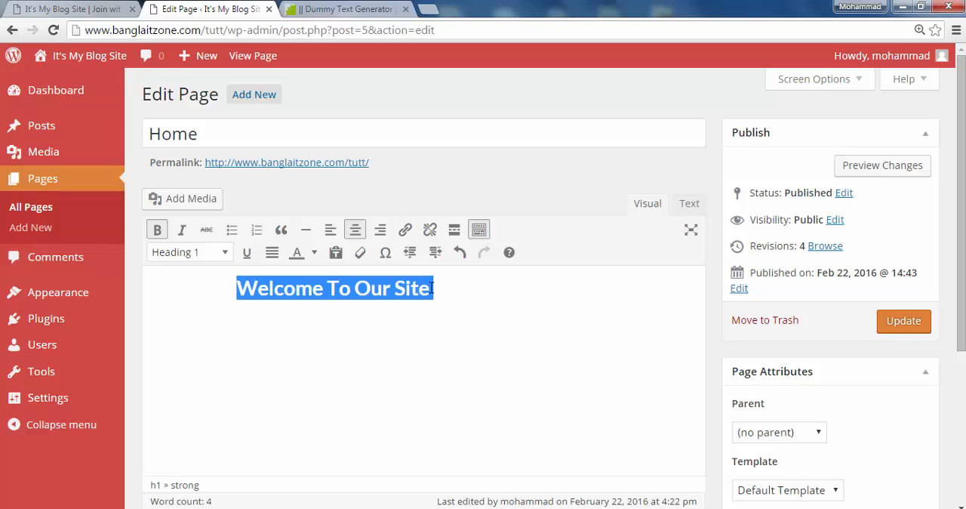
Switch the welcome line's Heading 1 format off and on again, and recentre it
{"action": "left_click", "coordinate": [460, 294]}
{"action": "left_click_drag", "start_coordinate": [434, 291], "coordinate": [233, 291]}
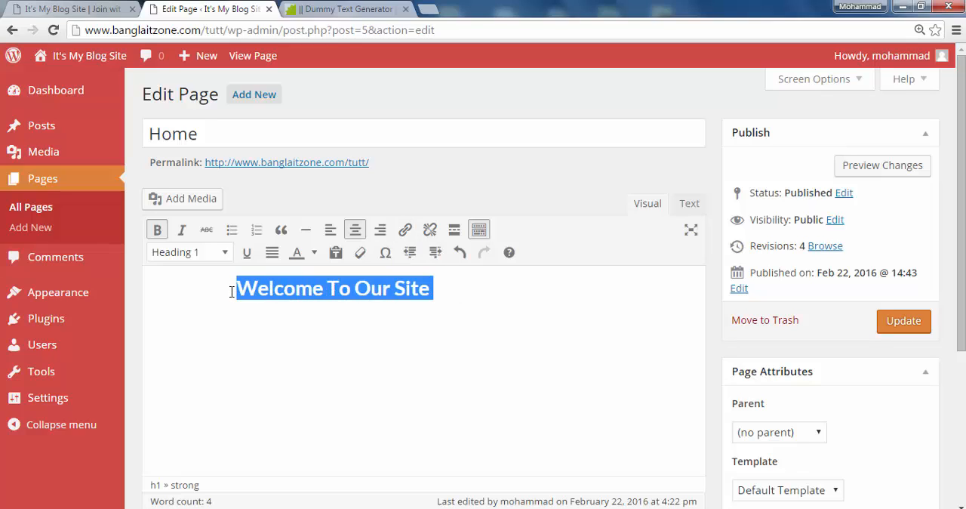
{"action": "left_click", "coordinate": [224, 252]}
{"action": "left_click", "coordinate": [213, 318]}
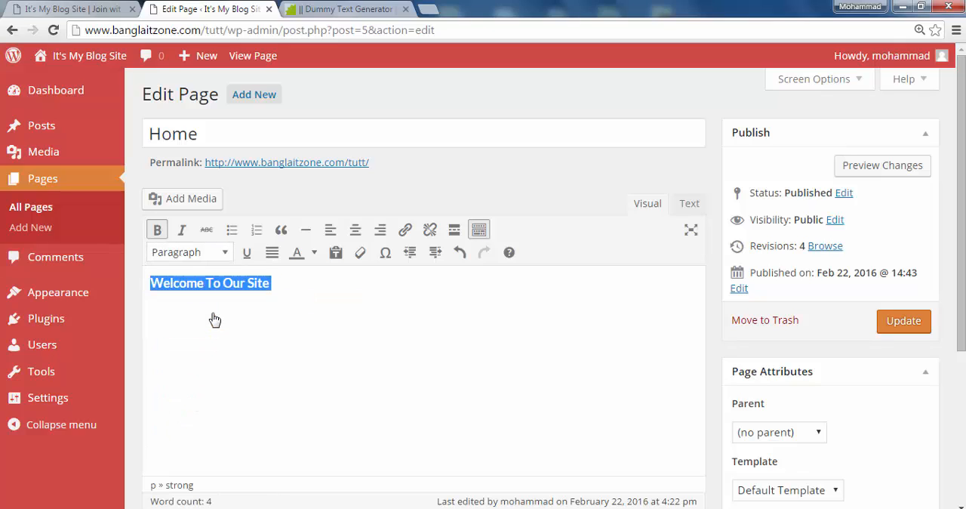
{"action": "left_click", "coordinate": [225, 252]}
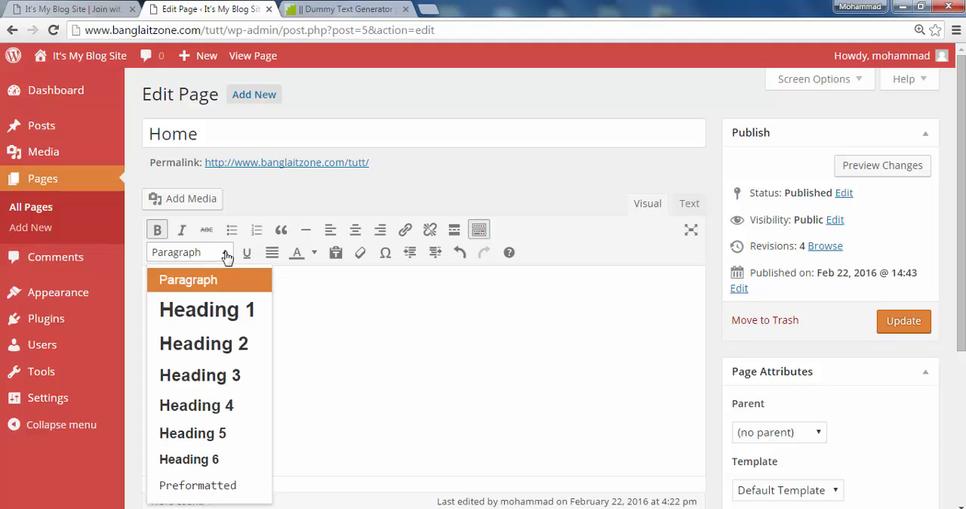
{"action": "left_click", "coordinate": [210, 323]}
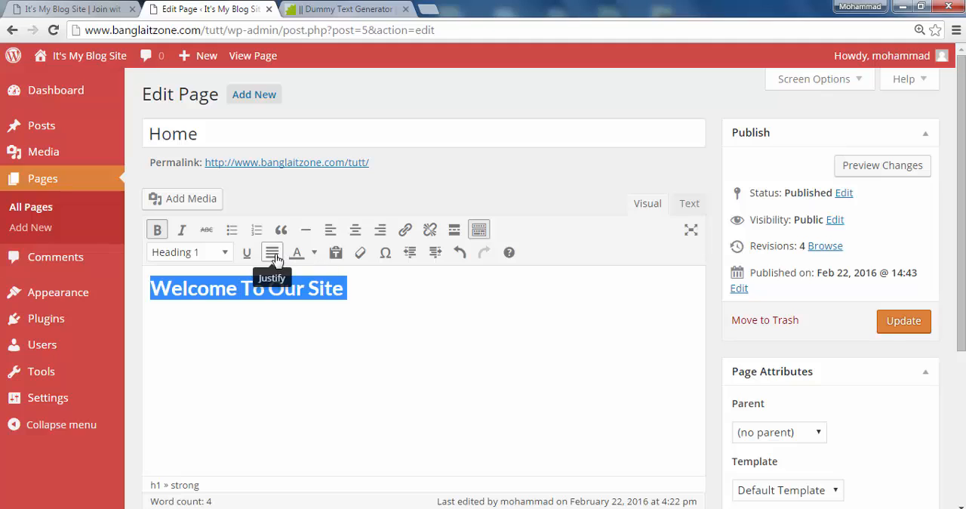
{"action": "left_click", "coordinate": [355, 229]}
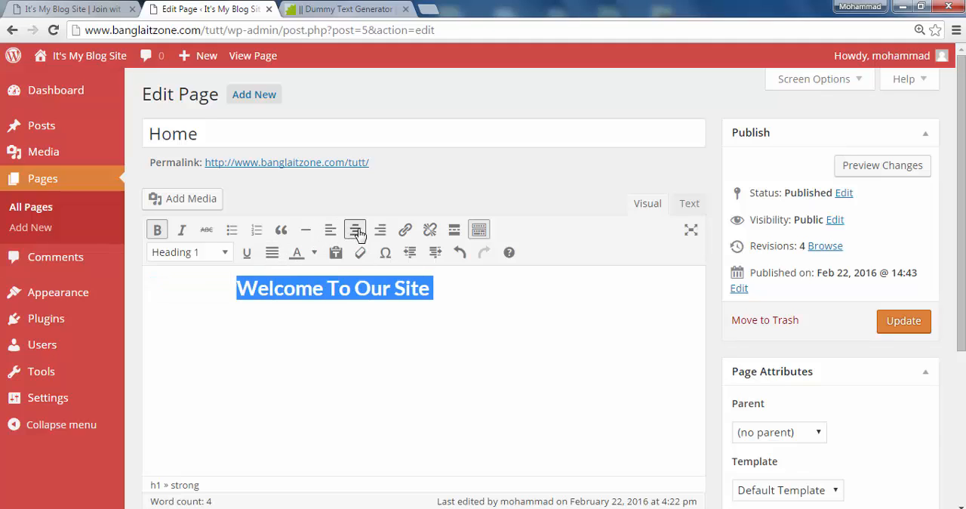
Colour the welcome heading's text red
{"action": "left_click", "coordinate": [314, 252]}
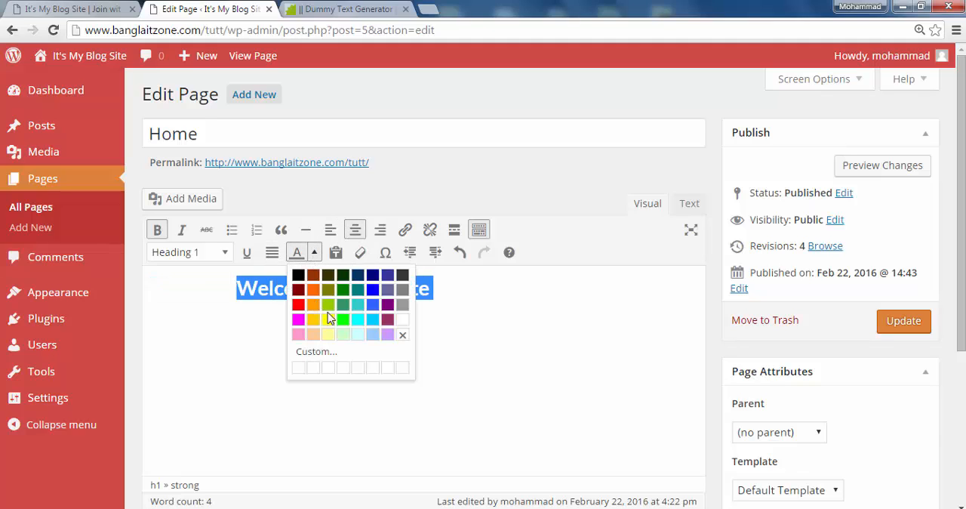
{"action": "left_click", "coordinate": [298, 306]}
{"action": "left_click", "coordinate": [302, 337]}
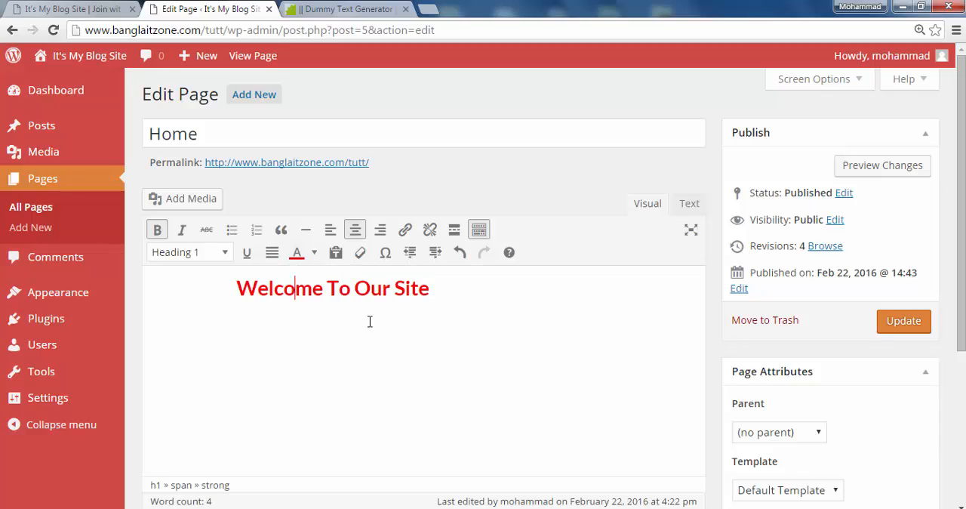
Colour the welcome heading's text dark green and start a new line below it
{"action": "left_click_drag", "start_coordinate": [451, 296], "coordinate": [225, 294]}
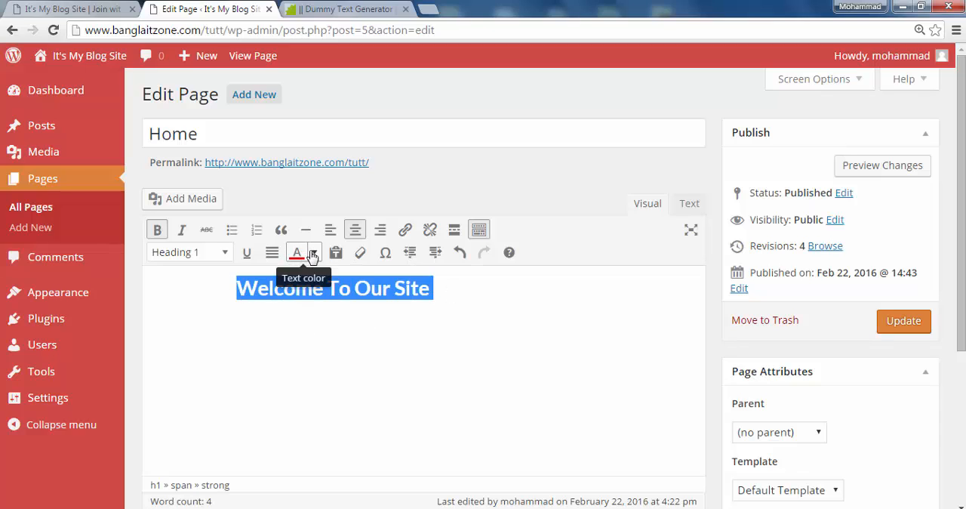
{"action": "left_click", "coordinate": [314, 252]}
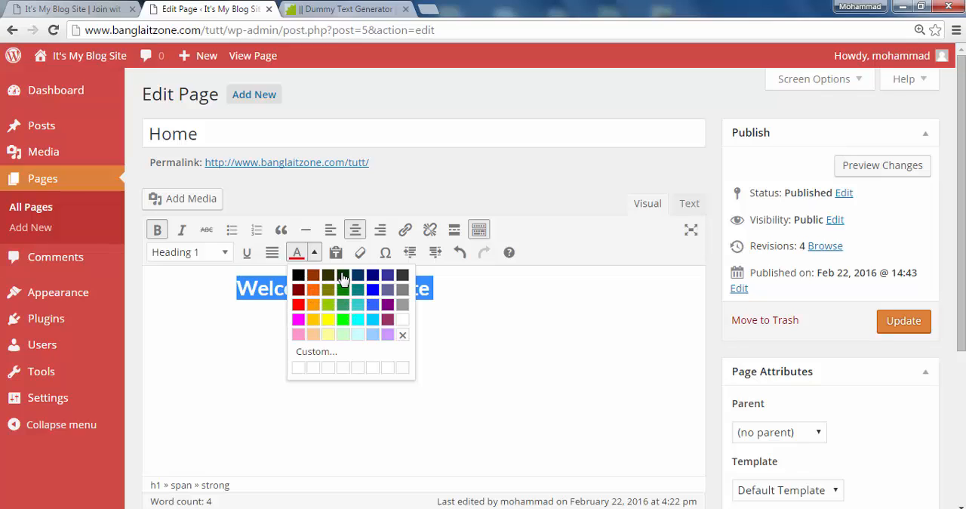
{"action": "left_click", "coordinate": [330, 278]}
{"action": "left_click", "coordinate": [351, 355]}
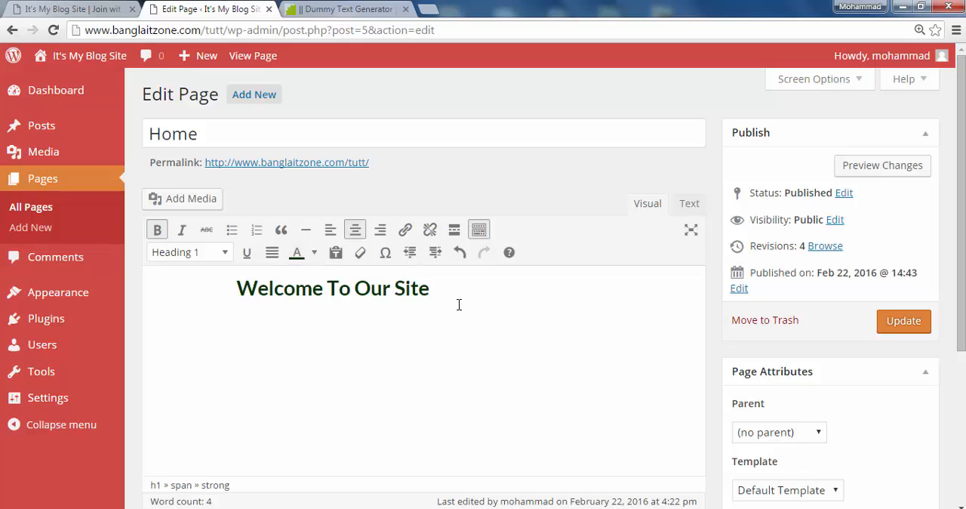
{"action": "left_click_drag", "start_coordinate": [459, 302], "coordinate": [236, 291]}
{"action": "left_click", "coordinate": [294, 343]}
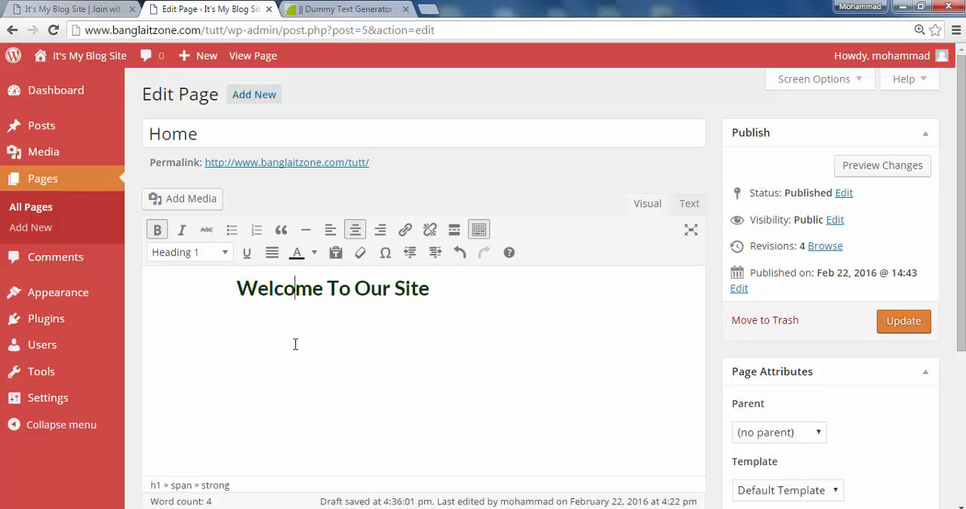
{"action": "left_click", "coordinate": [445, 291]}
{"action": "key", "text": "Return"}
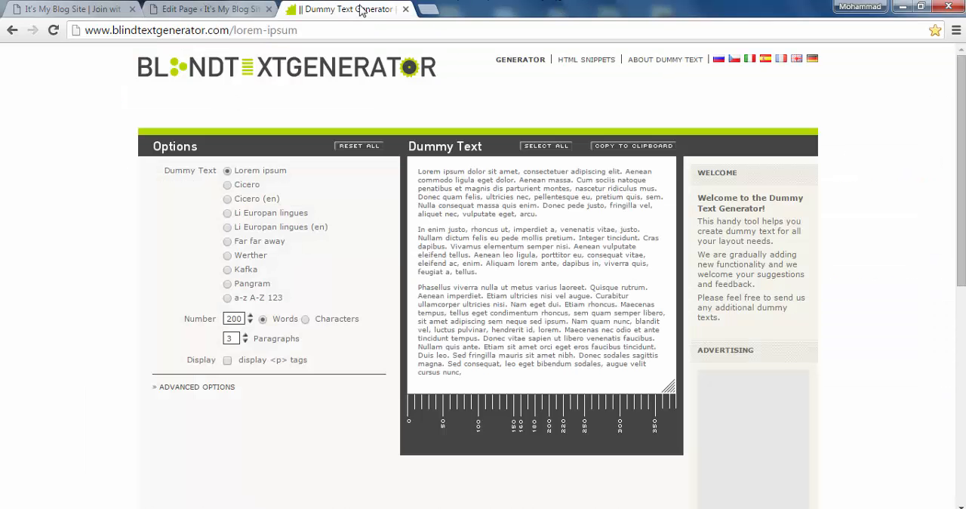
Switch to the Dummy Text Generator page, set the lorem ipsum text to 4 paragraphs, and copy all of it
{"action": "left_click", "coordinate": [362, 9]}
{"action": "key", "text": "BackSpace"}
{"action": "type", "text": "4"}
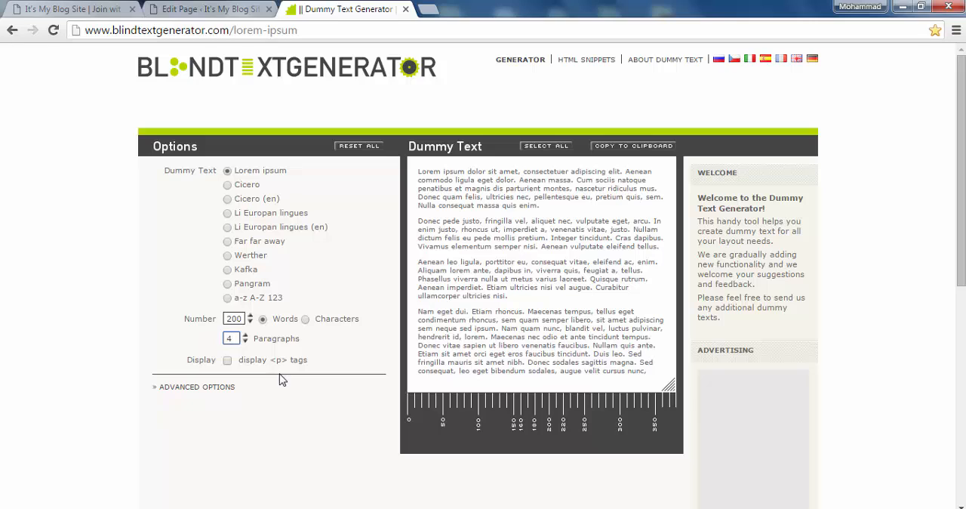
{"action": "left_click", "coordinate": [288, 381]}
{"action": "left_click", "coordinate": [546, 145]}
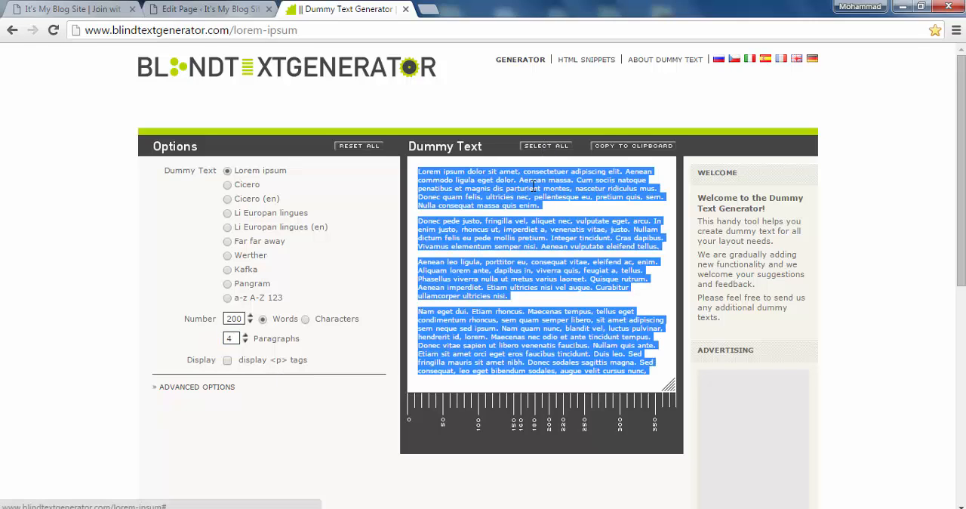
{"action": "left_click", "coordinate": [616, 147]}
Return to the Home page editor, paste the copied lorem ipsum text below the welcome heading, and check it
{"action": "left_click", "coordinate": [206, 9]}
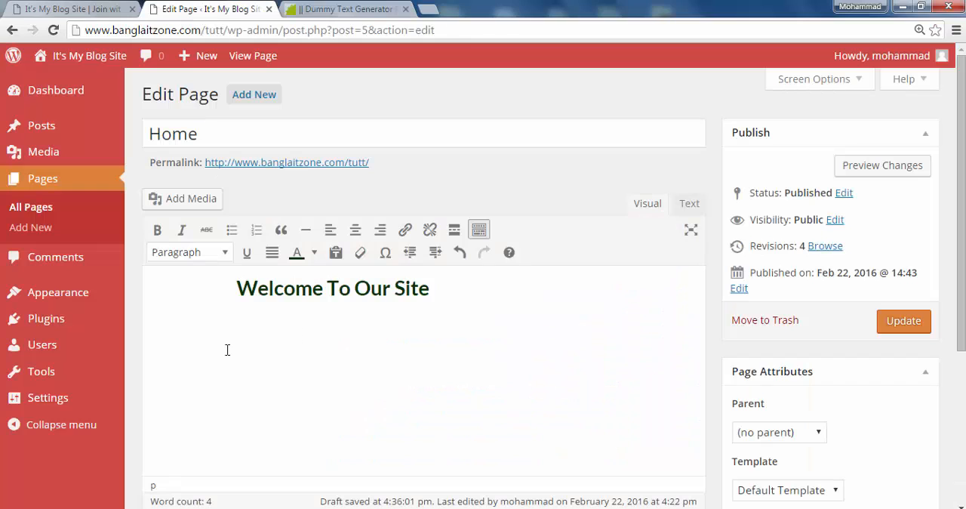
{"action": "key", "text": "ctrl+v"}
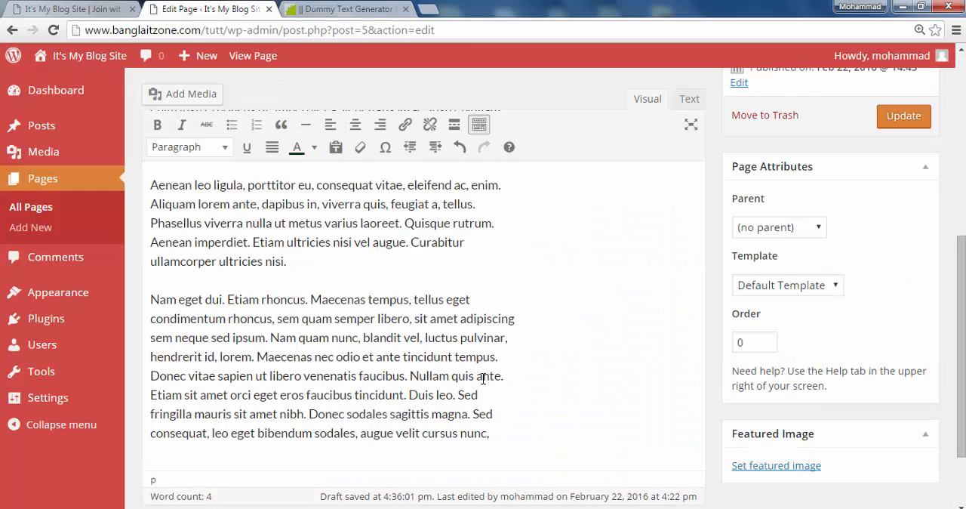
{"action": "scroll", "coordinate": [483, 377], "scroll_direction": "up", "scroll_amount": 5}
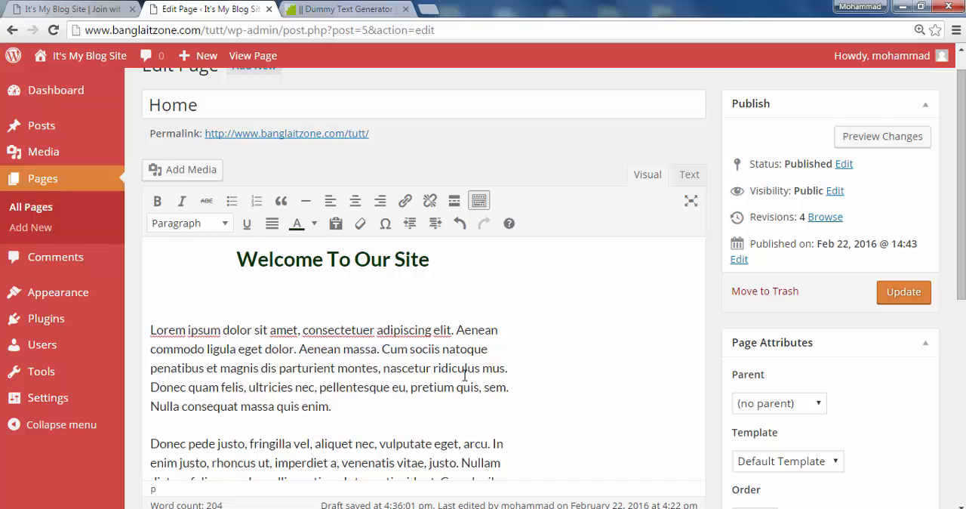
{"action": "scroll", "coordinate": [465, 375], "scroll_direction": "down", "scroll_amount": 2}
{"action": "scroll", "coordinate": [346, 308], "scroll_direction": "up", "scroll_amount": 1}
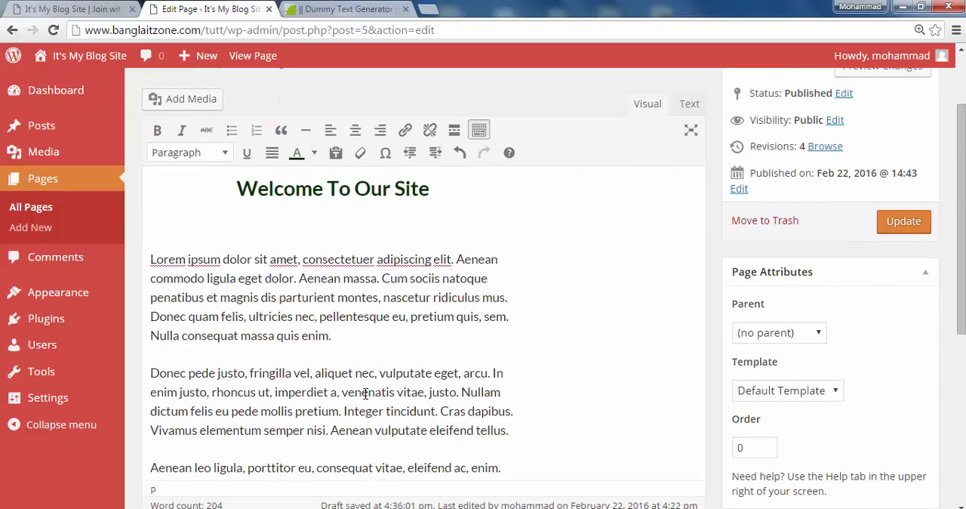
Justify the first lorem ipsum paragraph, and try to justify all the pasted paragraphs together
{"action": "left_click_drag", "start_coordinate": [342, 340], "coordinate": [154, 255]}
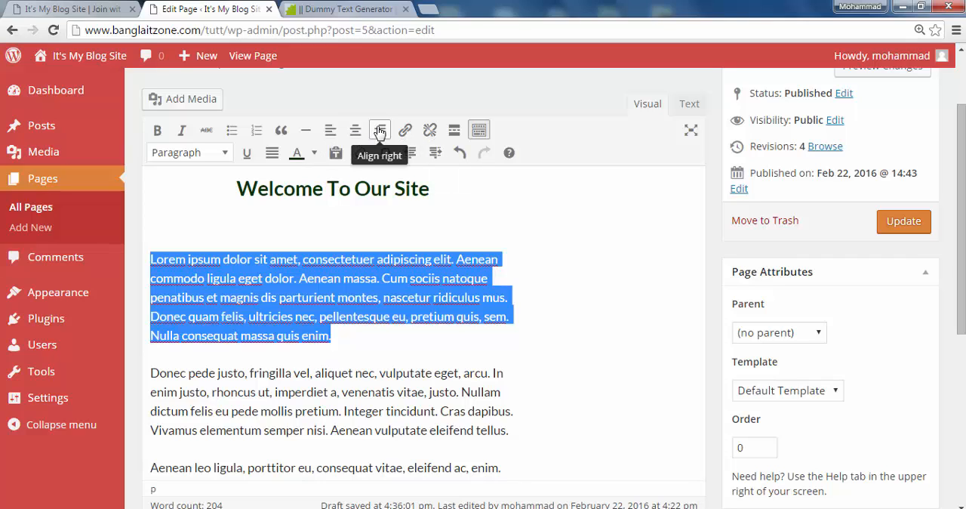
{"action": "left_click", "coordinate": [271, 154]}
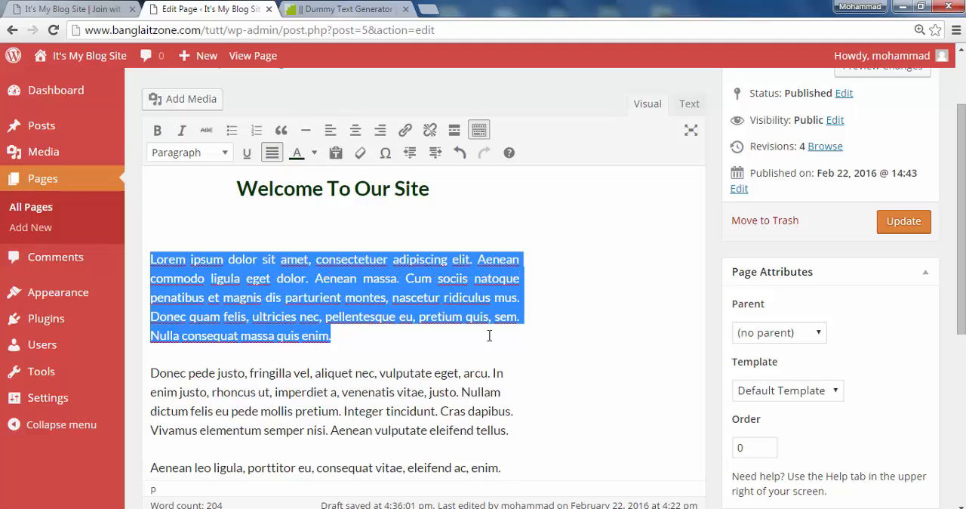
{"action": "left_click_drag", "start_coordinate": [494, 430], "coordinate": [149, 373]}
{"action": "scroll", "coordinate": [291, 383], "scroll_direction": "down", "scroll_amount": 5}
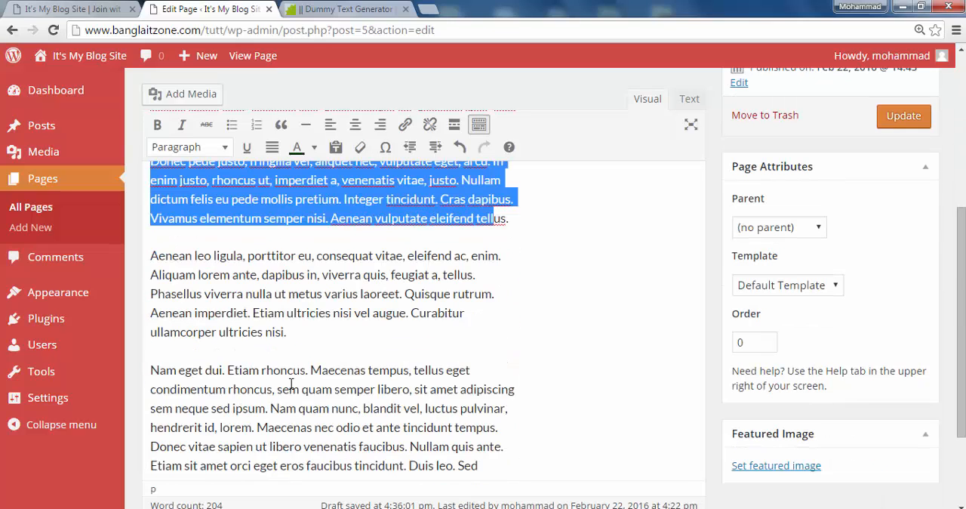
{"action": "left_click_drag", "start_coordinate": [487, 338], "coordinate": [153, 287]}
{"action": "scroll", "coordinate": [163, 177], "scroll_direction": "up", "scroll_amount": 3}
{"action": "scroll", "coordinate": [160, 176], "scroll_direction": "up", "scroll_amount": 3}
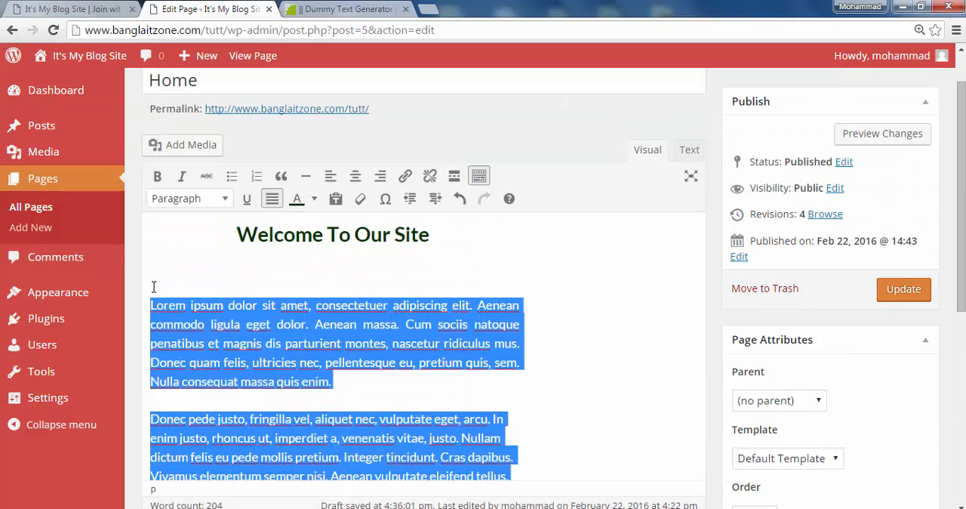
{"action": "left_click", "coordinate": [272, 198]}
{"action": "left_click", "coordinate": [549, 305]}
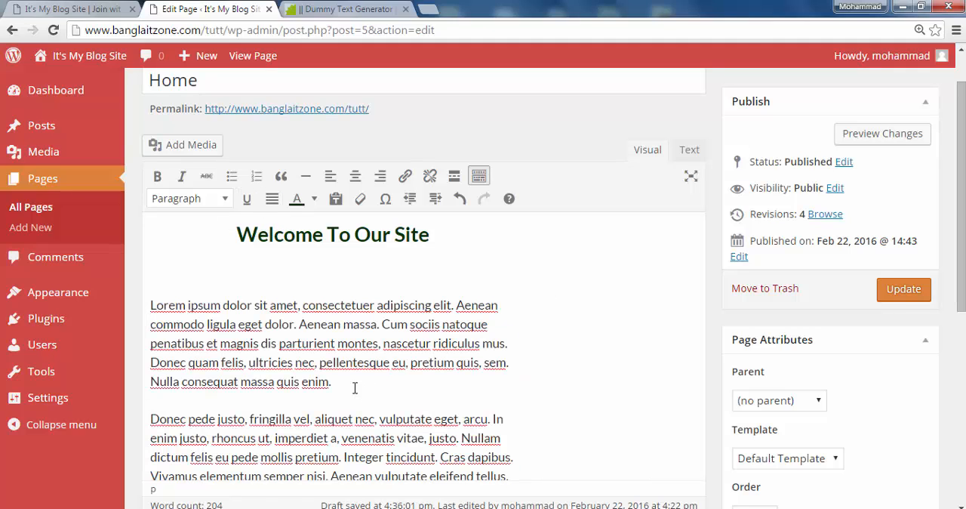
Justify only the first lorem ipsum paragraph below the welcome heading
{"action": "left_click_drag", "start_coordinate": [340, 385], "coordinate": [145, 301]}
{"action": "left_click", "coordinate": [271, 198]}
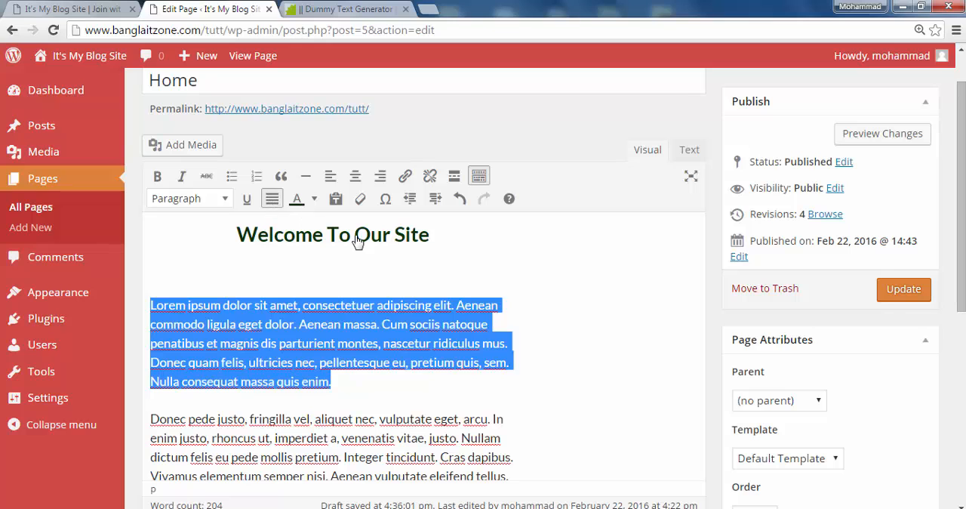
{"action": "left_click", "coordinate": [642, 292]}
{"action": "scroll", "coordinate": [611, 313], "scroll_direction": "down", "scroll_amount": 3}
{"action": "scroll", "coordinate": [606, 315], "scroll_direction": "up", "scroll_amount": 3}
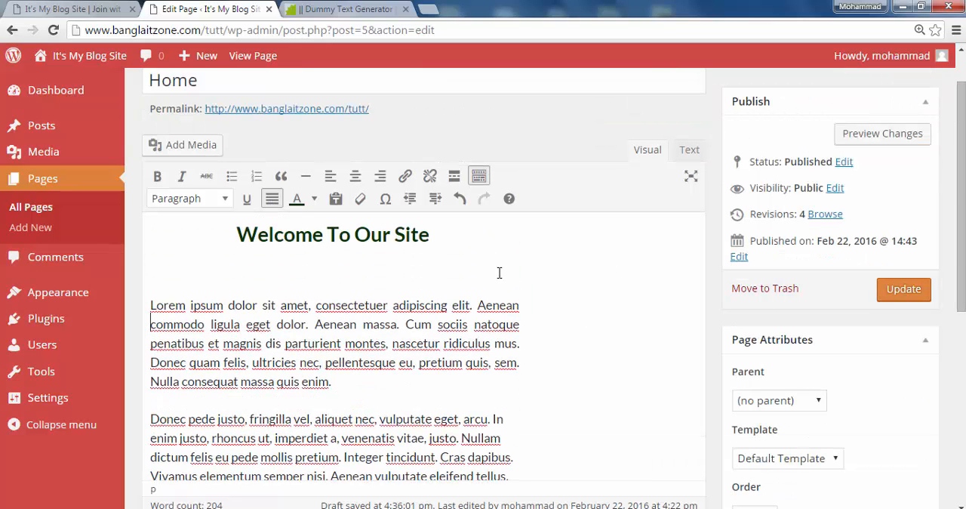
Centre-align all the lorem ipsum paragraphs below the welcome heading
{"action": "scroll", "coordinate": [491, 326], "scroll_direction": "down", "scroll_amount": 5}
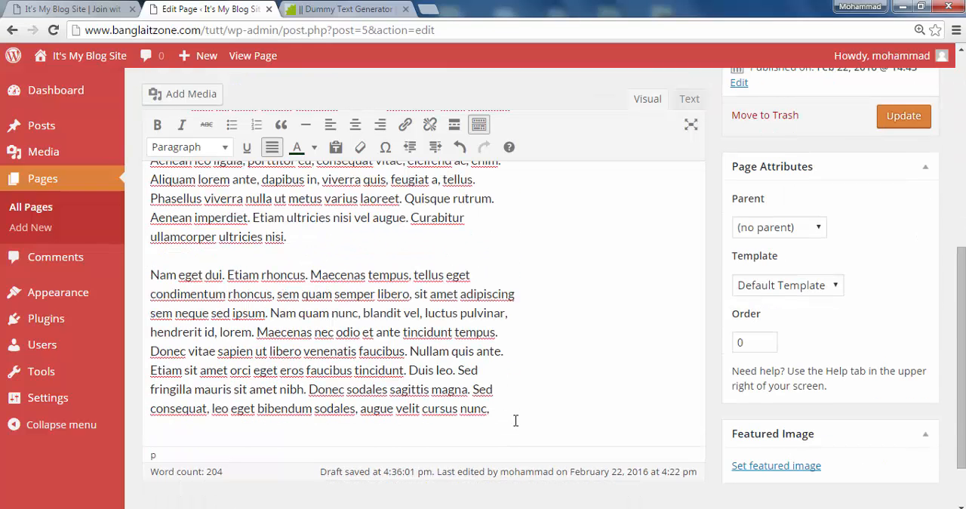
{"action": "left_click_drag", "start_coordinate": [515, 421], "coordinate": [157, 104]}
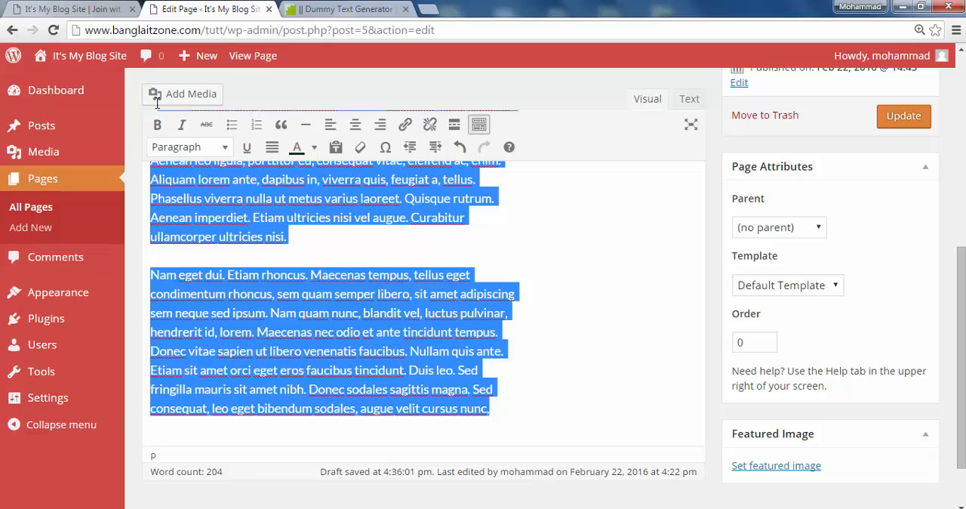
{"action": "scroll", "coordinate": [200, 209], "scroll_direction": "up", "scroll_amount": 4}
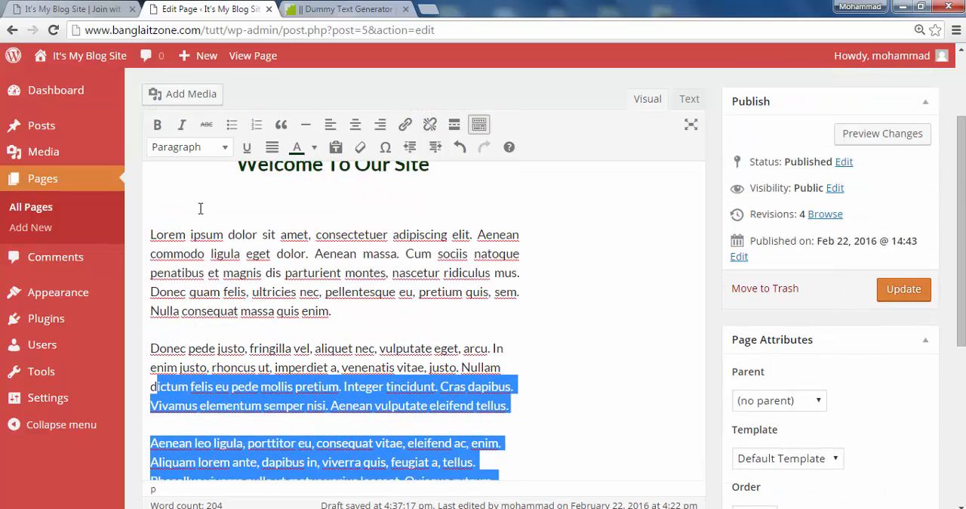
{"action": "left_click", "coordinate": [356, 125]}
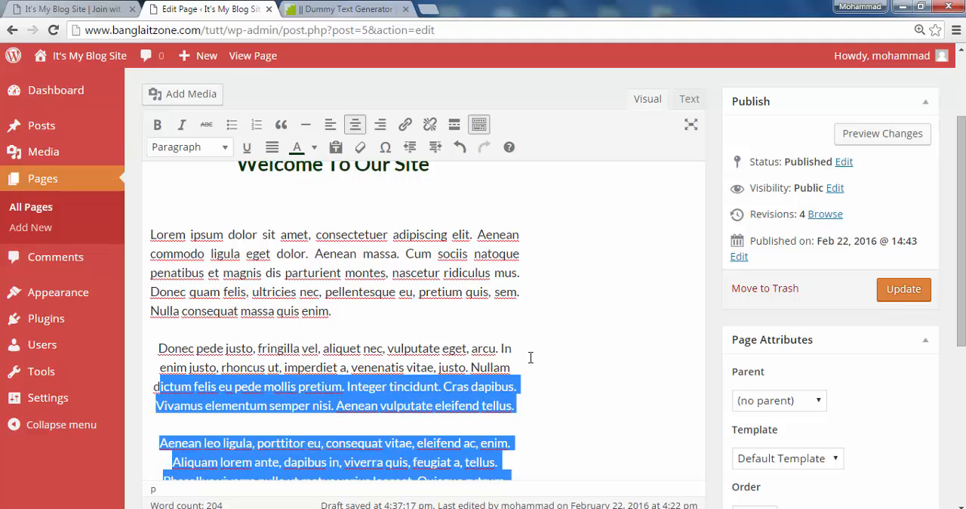
{"action": "left_click_drag", "start_coordinate": [531, 363], "coordinate": [150, 226]}
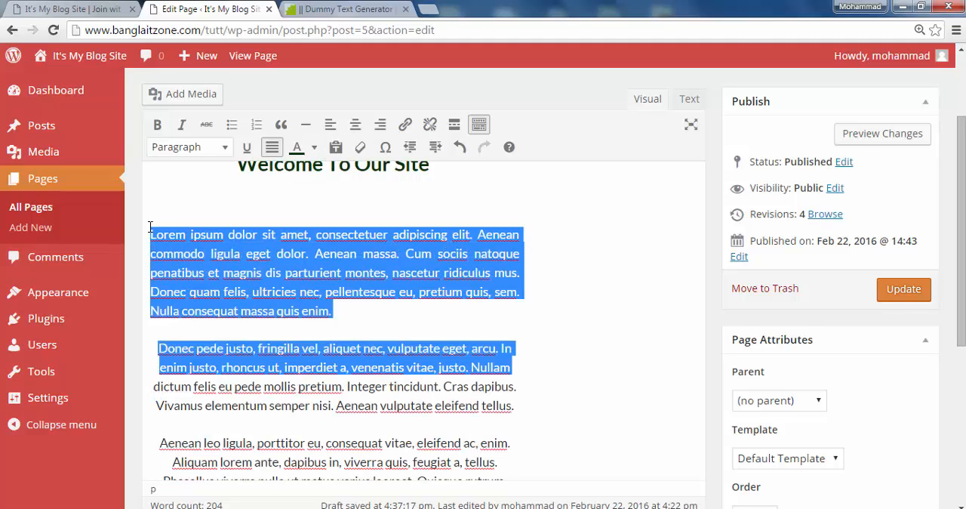
{"action": "left_click", "coordinate": [356, 124]}
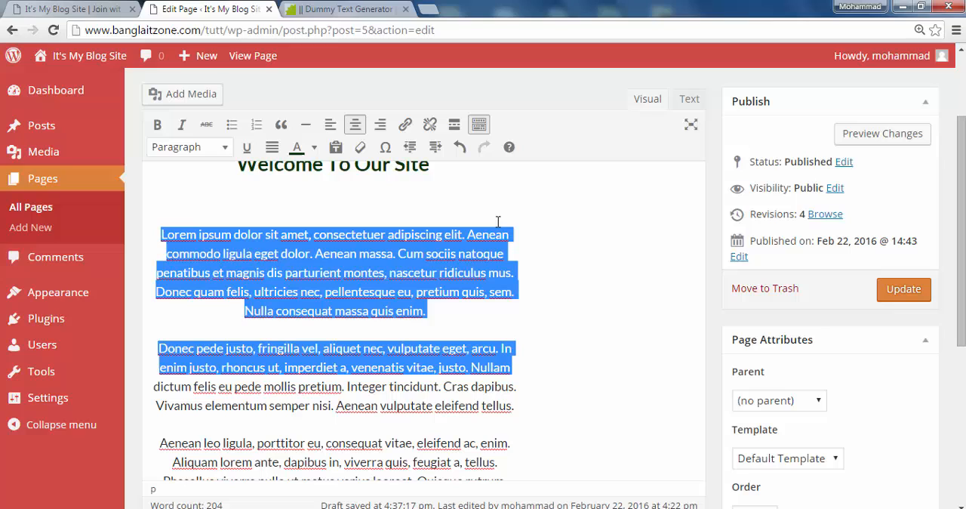
{"action": "left_click", "coordinate": [591, 265]}
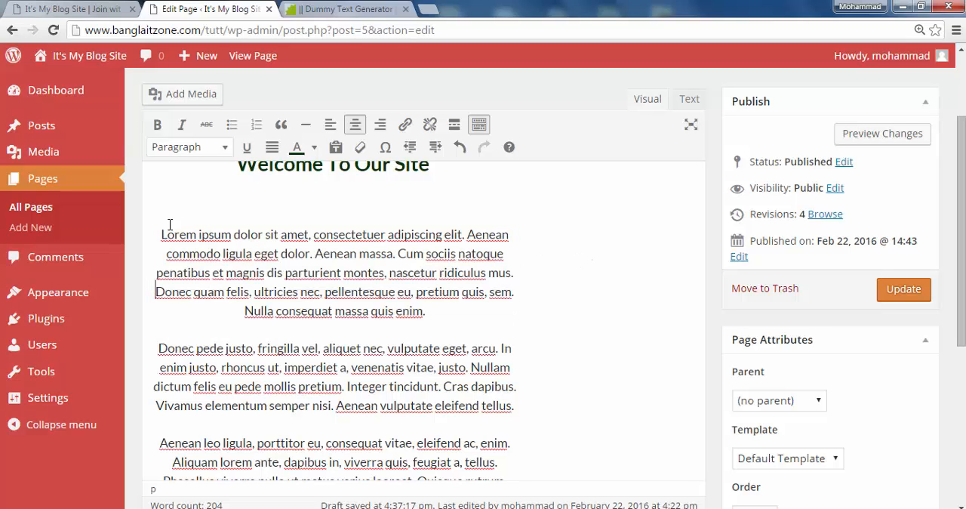
Left-align all four lorem ipsum paragraphs of the Home page together
{"action": "left_click_drag", "start_coordinate": [157, 237], "coordinate": [576, 327]}
{"action": "scroll", "coordinate": [199, 461], "scroll_direction": "down", "scroll_amount": 3}
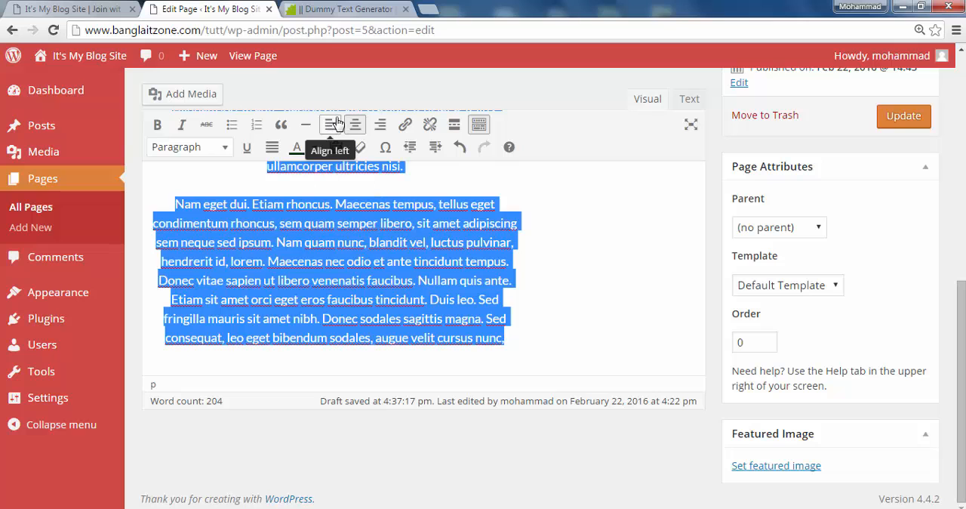
{"action": "left_click", "coordinate": [337, 123]}
{"action": "left_click", "coordinate": [595, 302]}
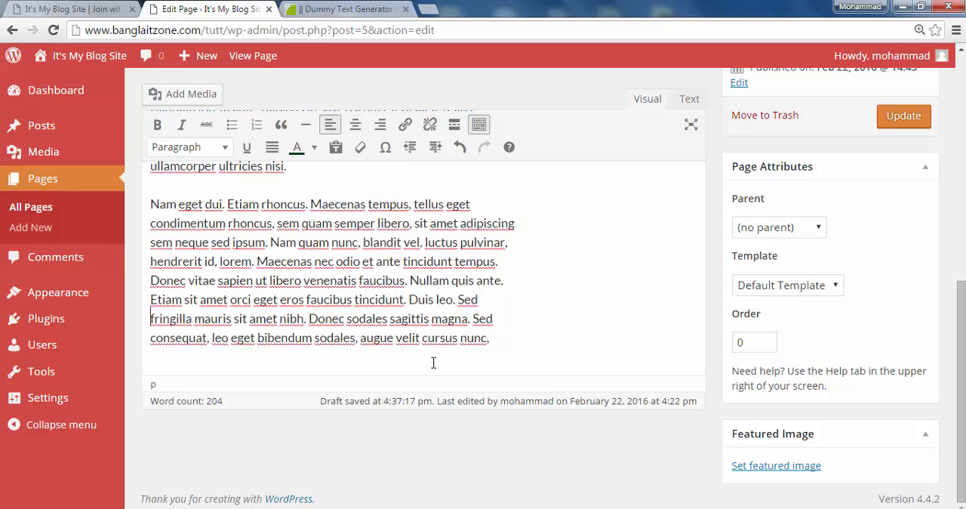
Left-align the "Welcome To Our Site" heading above the lorem ipsum text
{"action": "scroll", "coordinate": [407, 347], "scroll_direction": "up", "scroll_amount": 3}
{"action": "scroll", "coordinate": [369, 335], "scroll_direction": "up", "scroll_amount": 2}
{"action": "scroll", "coordinate": [338, 294], "scroll_direction": "up", "scroll_amount": 2}
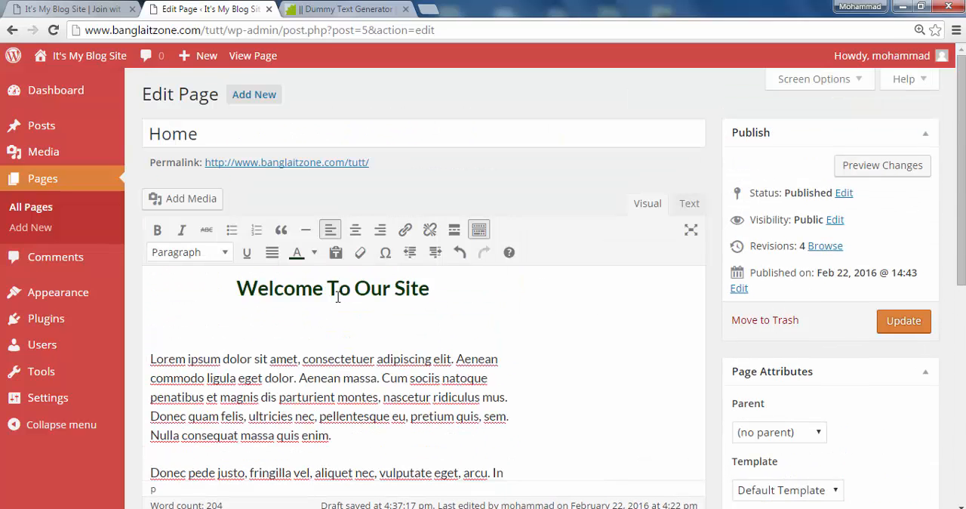
{"action": "left_click_drag", "start_coordinate": [437, 293], "coordinate": [231, 286]}
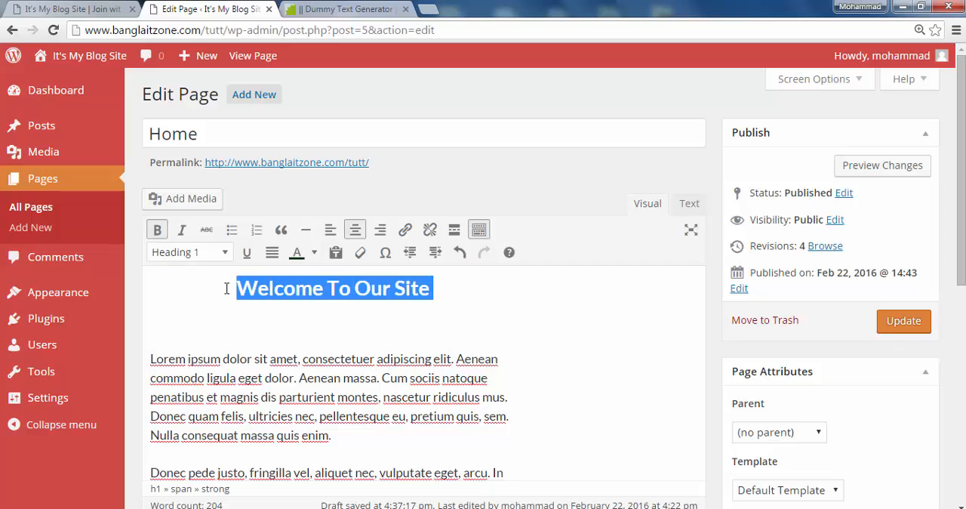
{"action": "left_click", "coordinate": [330, 231]}
{"action": "left_click", "coordinate": [369, 305]}
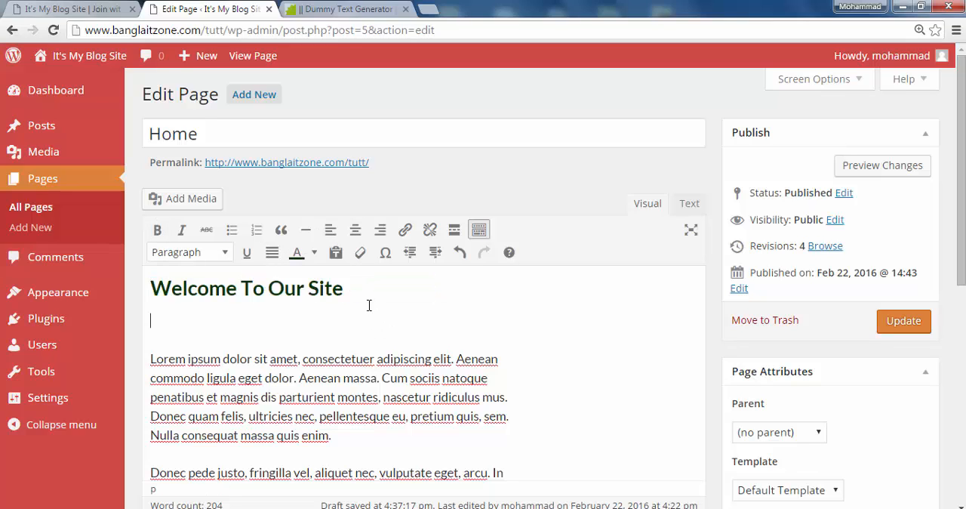
Insert the word "Blog" before "Site" in the welcome heading so it reads "Welcome To Our Blog Site"
{"action": "left_click", "coordinate": [354, 294]}
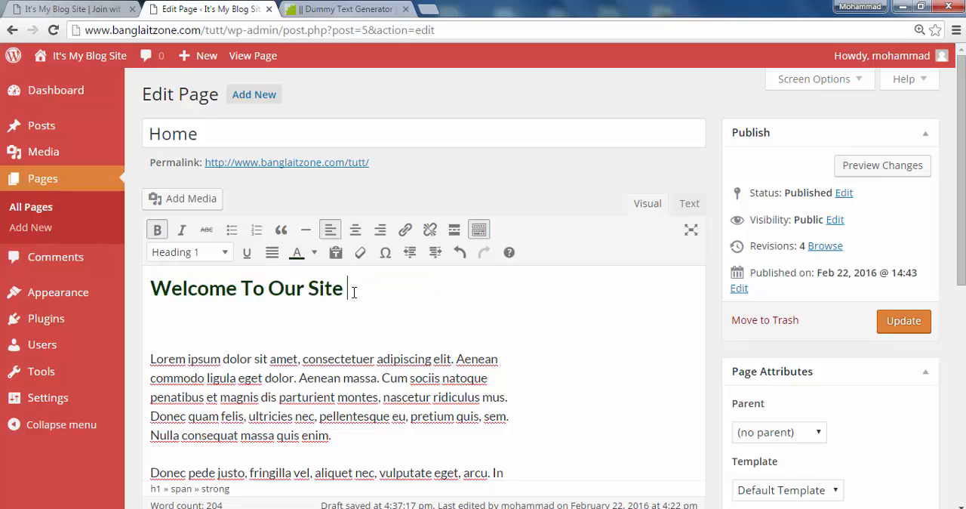
{"action": "left_click", "coordinate": [307, 290]}
{"action": "type", "text": "Blog"}
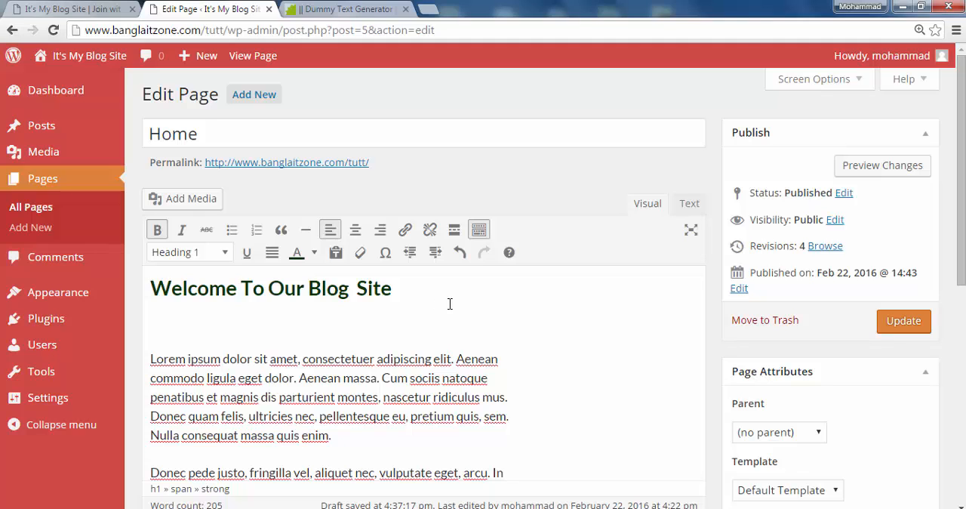
{"action": "left_click", "coordinate": [567, 335]}
Examine the available page templates and the whole Home page content, dismissing the Windows color scheme prompt
{"action": "scroll", "coordinate": [518, 373], "scroll_direction": "down", "scroll_amount": 3}
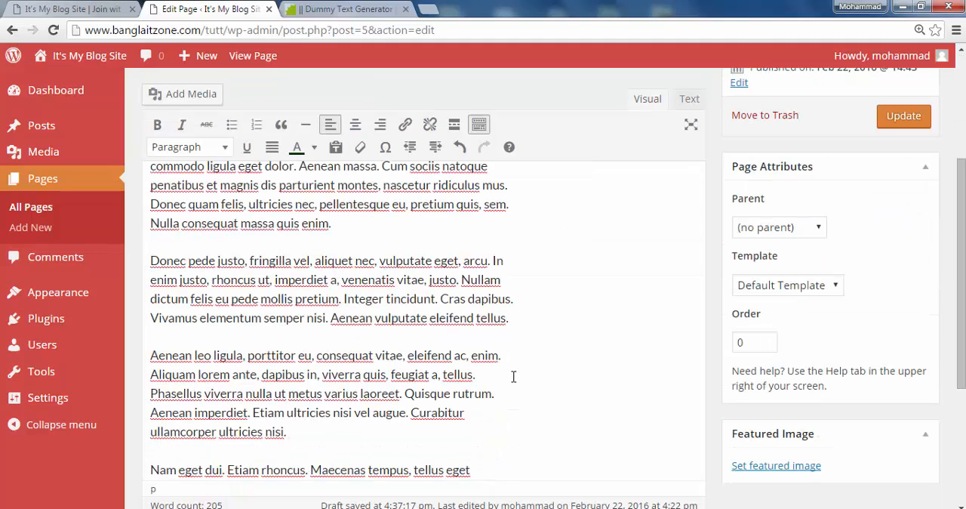
{"action": "left_click", "coordinate": [836, 286]}
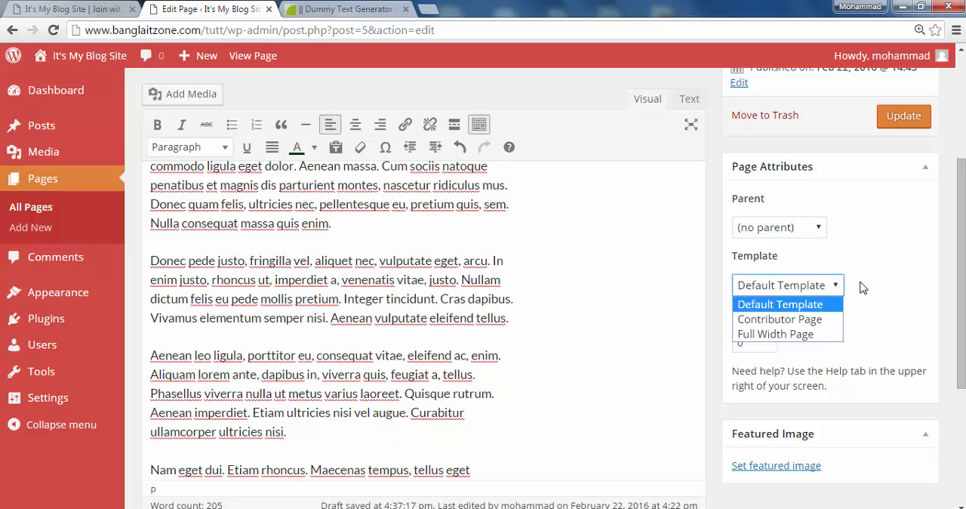
{"action": "left_click", "coordinate": [860, 286]}
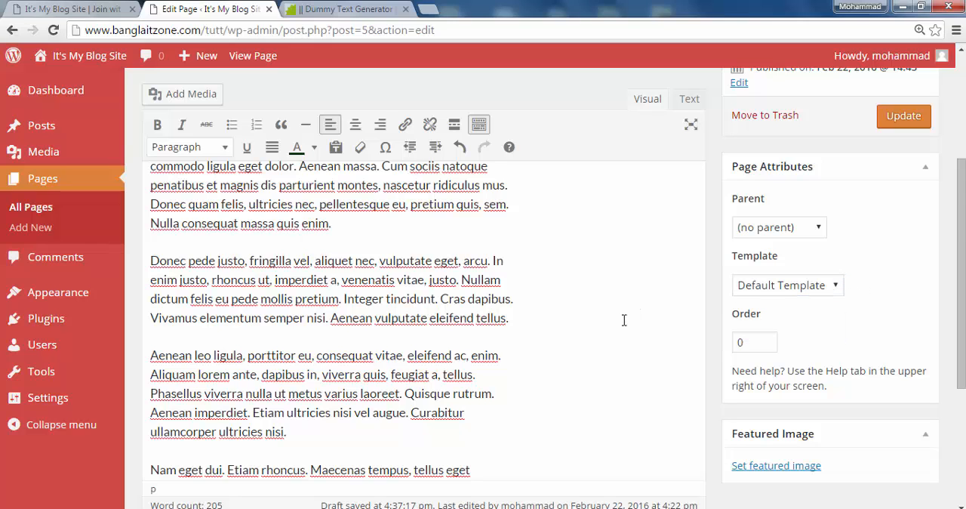
{"action": "scroll", "coordinate": [624, 320], "scroll_direction": "down", "scroll_amount": 2}
{"action": "scroll", "coordinate": [604, 378], "scroll_direction": "up", "scroll_amount": 3}
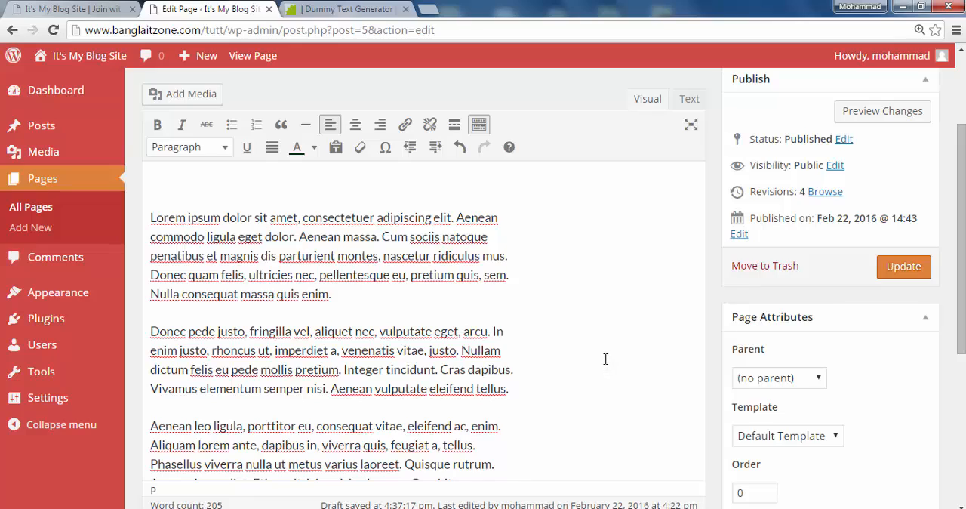
{"action": "scroll", "coordinate": [606, 359], "scroll_direction": "up", "scroll_amount": 3}
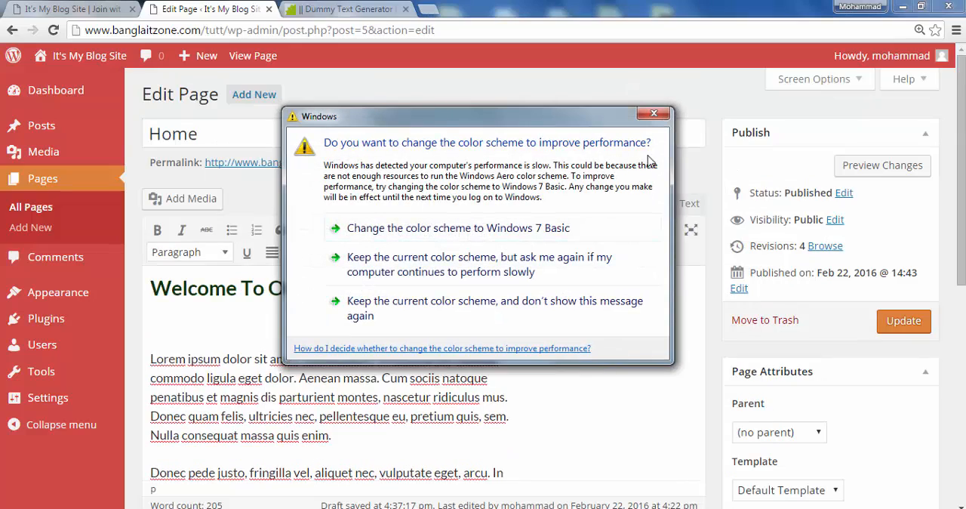
{"action": "left_click", "coordinate": [653, 113]}
{"action": "scroll", "coordinate": [656, 370], "scroll_direction": "down", "scroll_amount": 7}
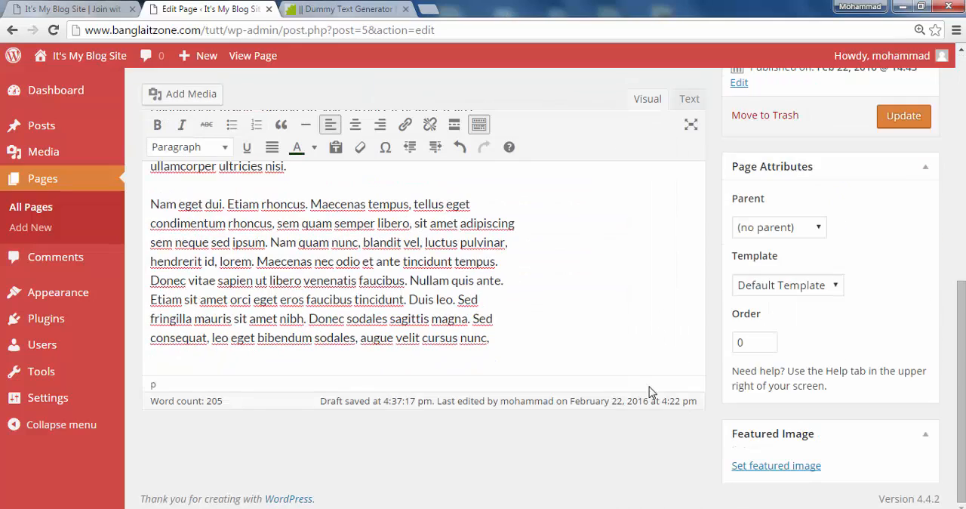
{"action": "scroll", "coordinate": [643, 386], "scroll_direction": "up", "scroll_amount": 7}
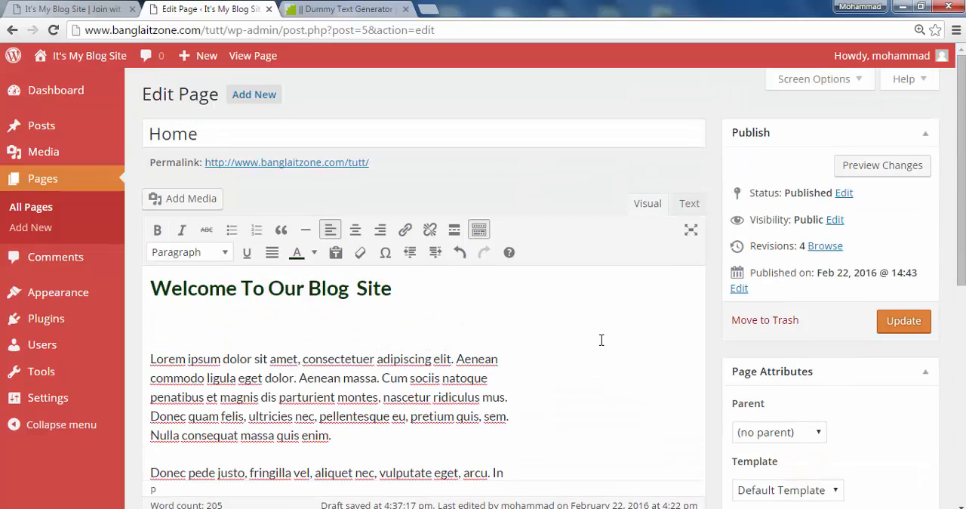
Show the Discussion box on the page editing screen through Screen Options, check the editor, and hide the box again
{"action": "left_click", "coordinate": [858, 80]}
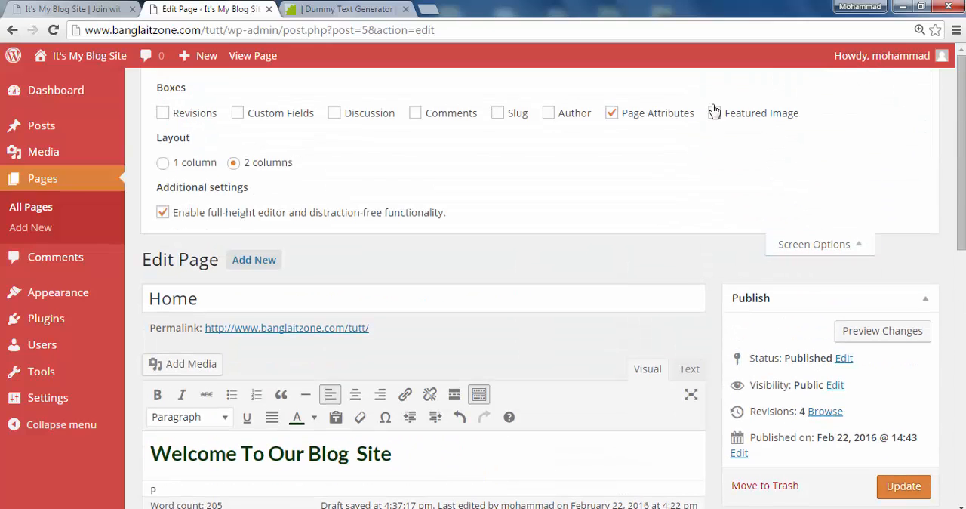
{"action": "left_click", "coordinate": [715, 112]}
{"action": "left_click", "coordinate": [335, 114]}
{"action": "scroll", "coordinate": [508, 281], "scroll_direction": "down", "scroll_amount": 1}
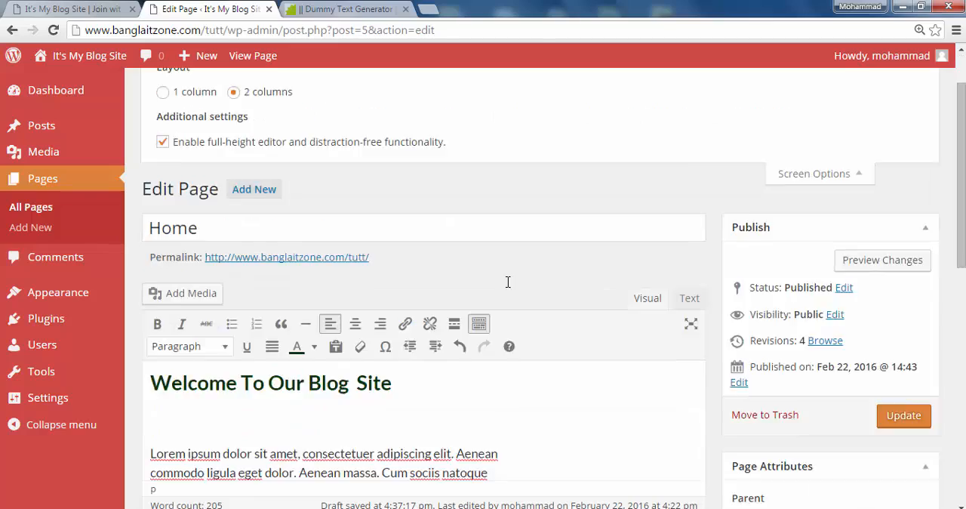
{"action": "scroll", "coordinate": [508, 281], "scroll_direction": "down", "scroll_amount": 4}
{"action": "scroll", "coordinate": [599, 276], "scroll_direction": "up", "scroll_amount": 5}
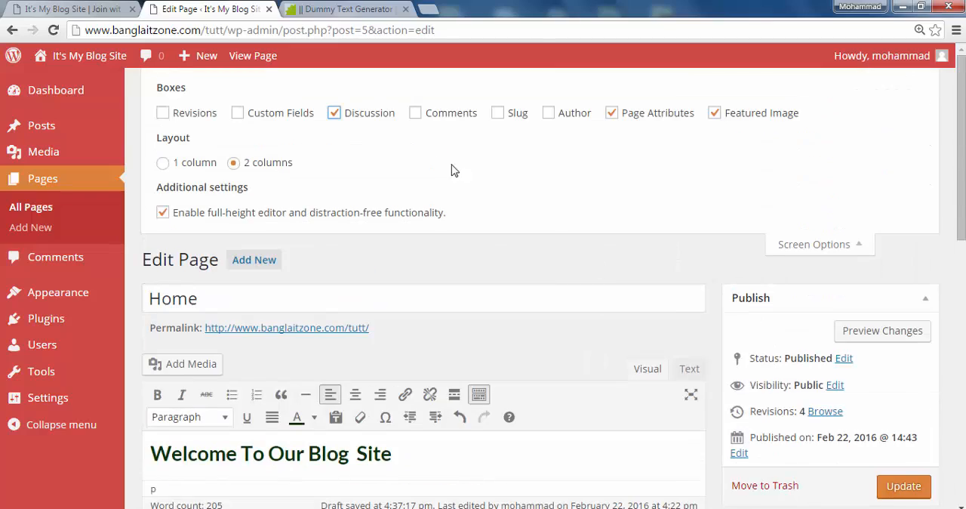
{"action": "left_click", "coordinate": [334, 113]}
Update the Home page and load its live version on the site
{"action": "scroll", "coordinate": [500, 239], "scroll_direction": "down", "scroll_amount": 6}
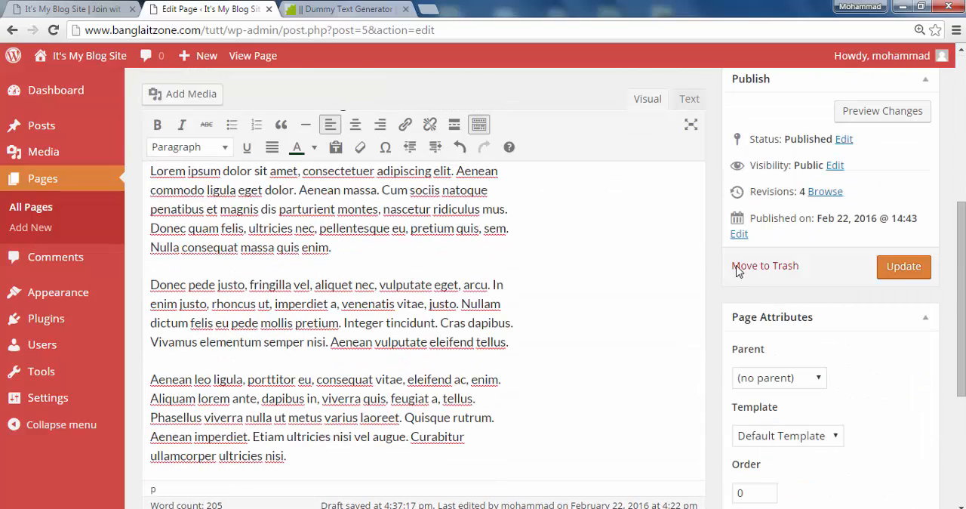
{"action": "left_click", "coordinate": [899, 265]}
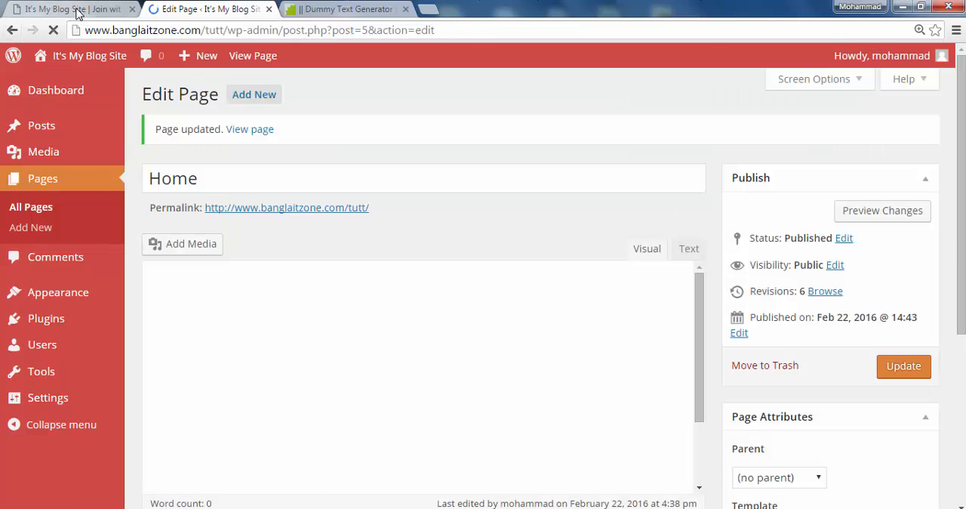
{"action": "left_click", "coordinate": [78, 10]}
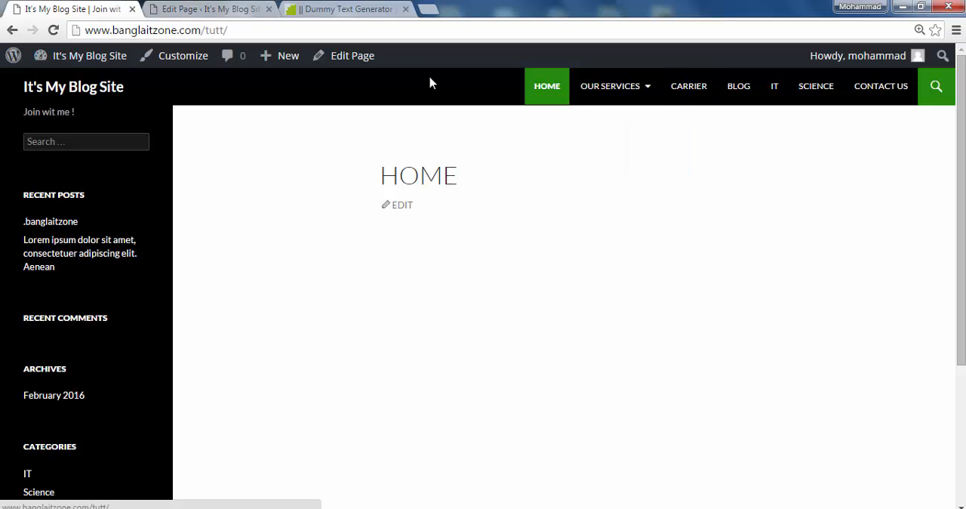
{"action": "left_click", "coordinate": [560, 98]}
Review the page title, welcome heading and lorem ipsum paragraphs on the live Home page
{"action": "scroll", "coordinate": [634, 235], "scroll_direction": "down", "scroll_amount": 2}
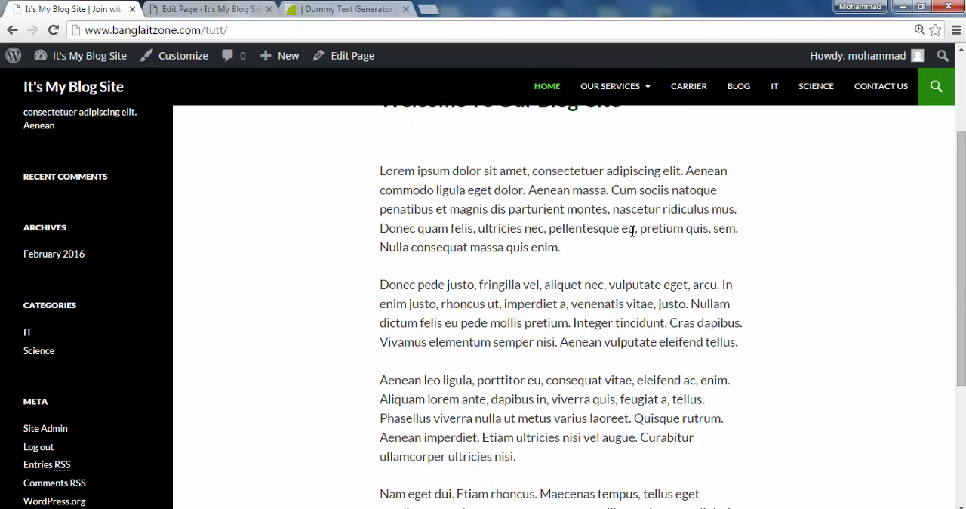
{"action": "scroll", "coordinate": [634, 229], "scroll_direction": "up", "scroll_amount": 2}
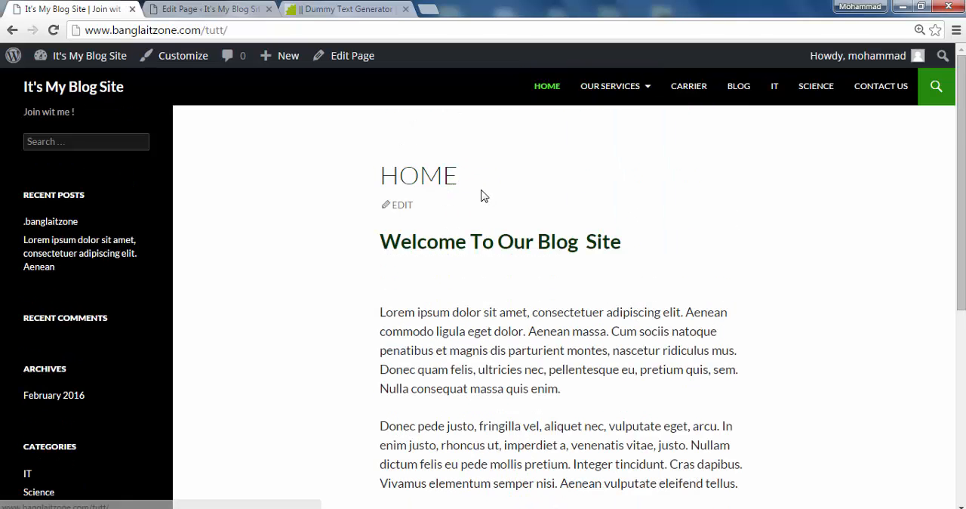
{"action": "left_click_drag", "start_coordinate": [483, 196], "coordinate": [373, 173]}
{"action": "left_click", "coordinate": [556, 205]}
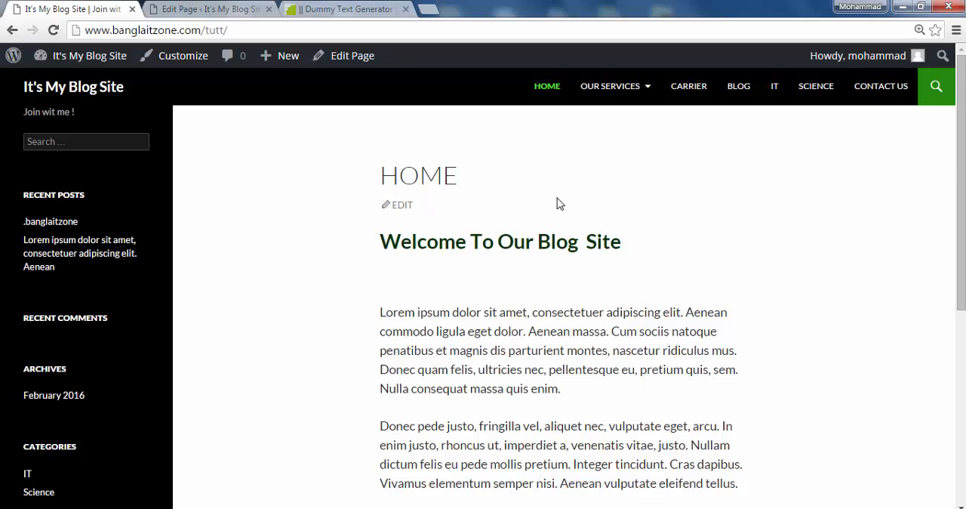
{"action": "scroll", "coordinate": [549, 198], "scroll_direction": "down", "scroll_amount": 2}
{"action": "scroll", "coordinate": [544, 190], "scroll_direction": "down", "scroll_amount": 3}
{"action": "scroll", "coordinate": [542, 184], "scroll_direction": "up", "scroll_amount": 5}
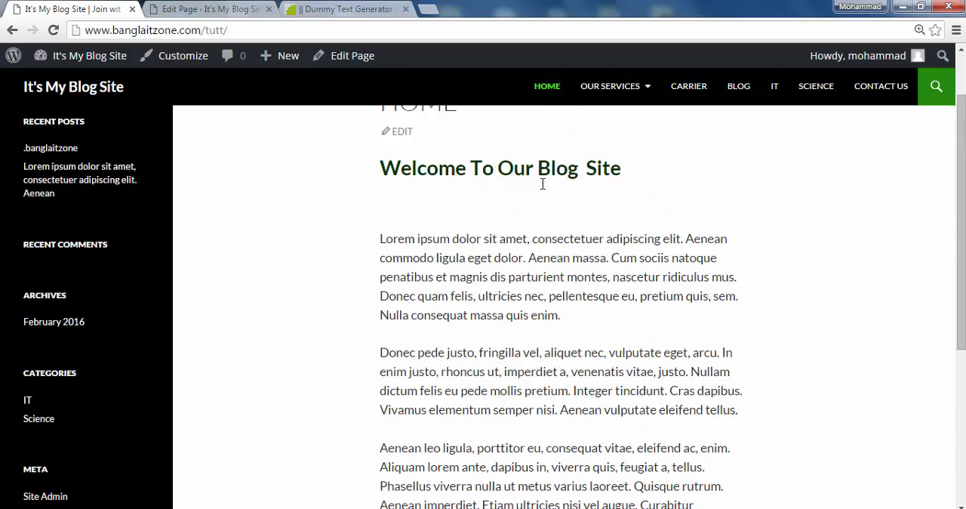
{"action": "scroll", "coordinate": [545, 184], "scroll_direction": "down", "scroll_amount": 4}
{"action": "scroll", "coordinate": [542, 178], "scroll_direction": "up", "scroll_amount": 4}
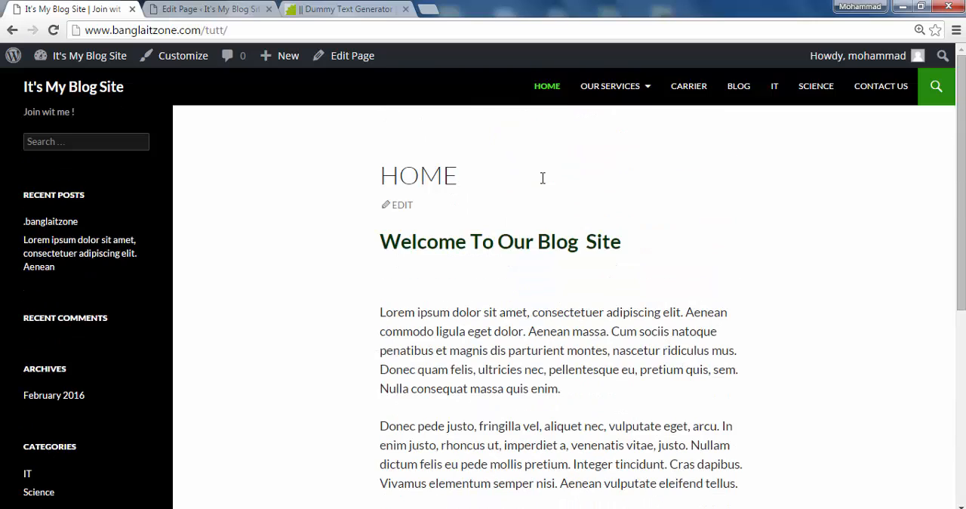
View the live Carrier page, and return to the WordPress admin to open the list of all posts
{"action": "left_click", "coordinate": [690, 91]}
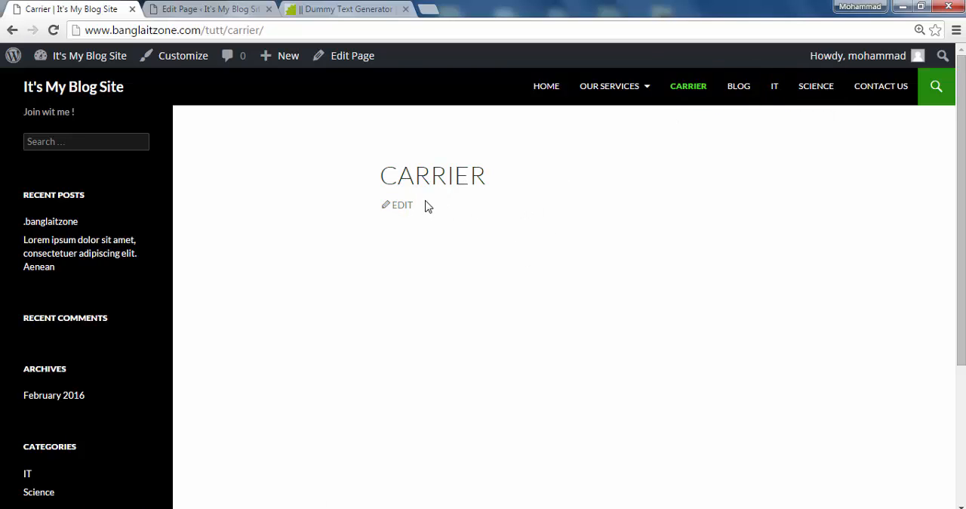
{"action": "scroll", "coordinate": [428, 204], "scroll_direction": "down", "scroll_amount": 3}
{"action": "left_click", "coordinate": [189, 10]}
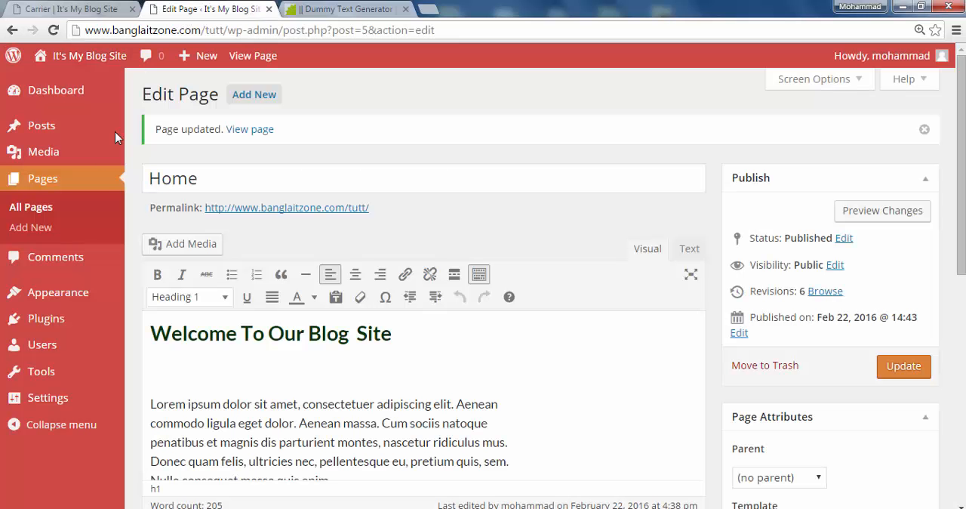
{"action": "left_click", "coordinate": [43, 132]}
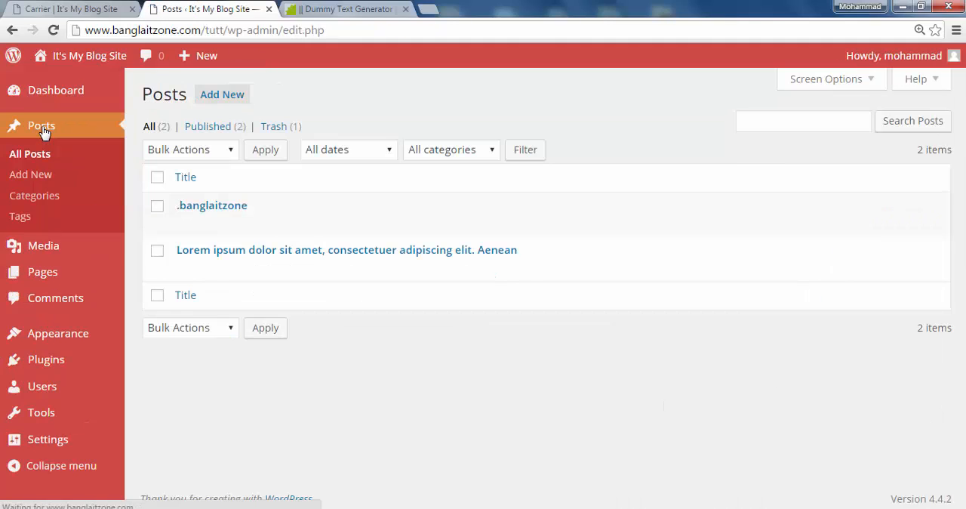
Move both existing posts, ".banglaitzone" and the one starting "Lorem ipsum dolor sit amet", to the Trash
{"action": "left_click", "coordinate": [157, 206]}
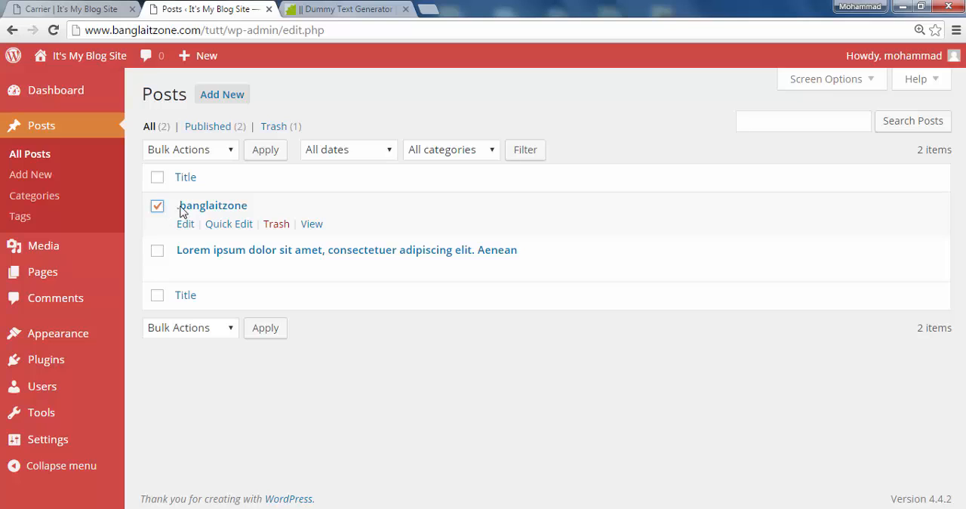
{"action": "left_click", "coordinate": [273, 224]}
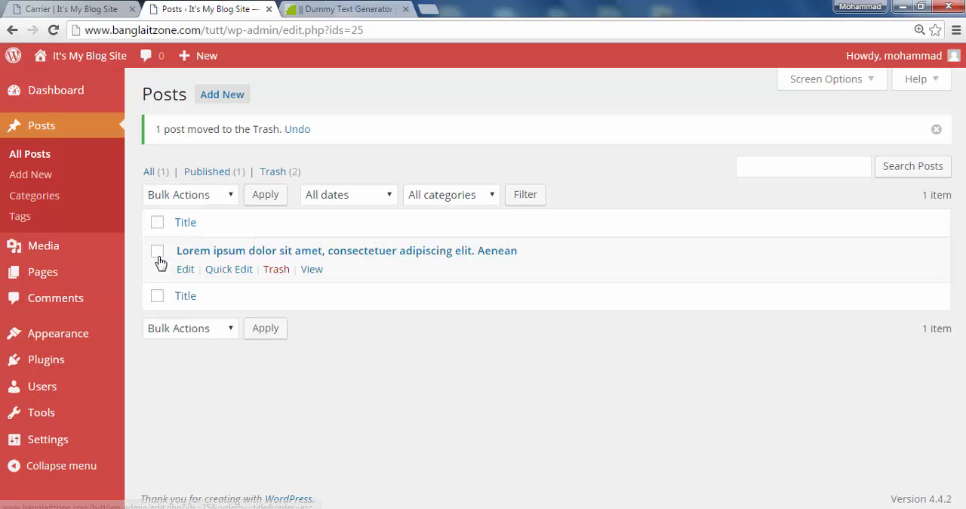
{"action": "left_click", "coordinate": [159, 256]}
{"action": "left_click", "coordinate": [276, 270]}
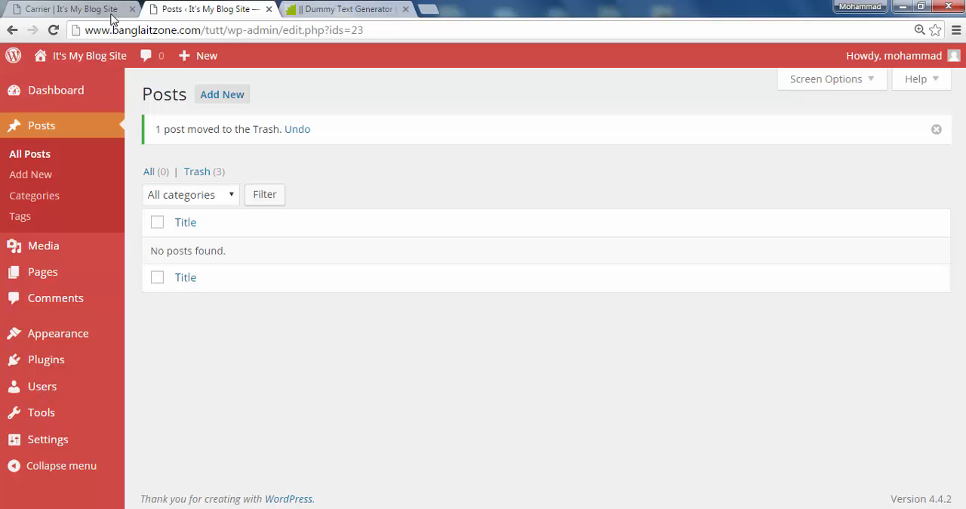
Reload the live site and check its Blog page, and start a new post in the WordPress admin
{"action": "left_click", "coordinate": [80, 13]}
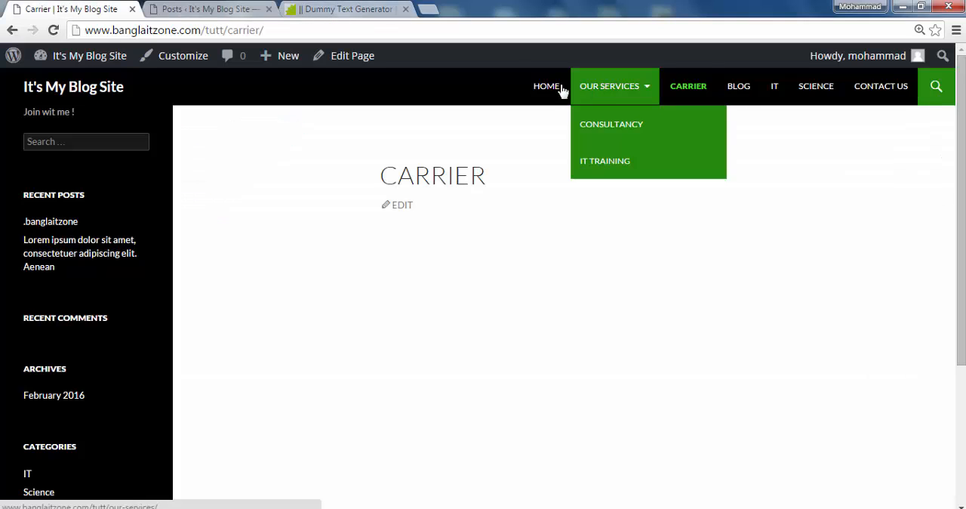
{"action": "left_click", "coordinate": [61, 35]}
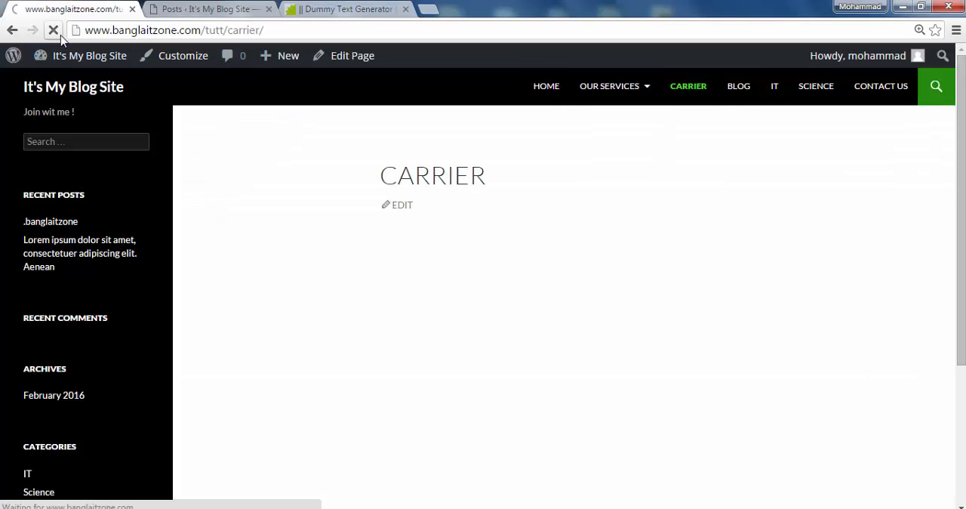
{"action": "left_click", "coordinate": [739, 94]}
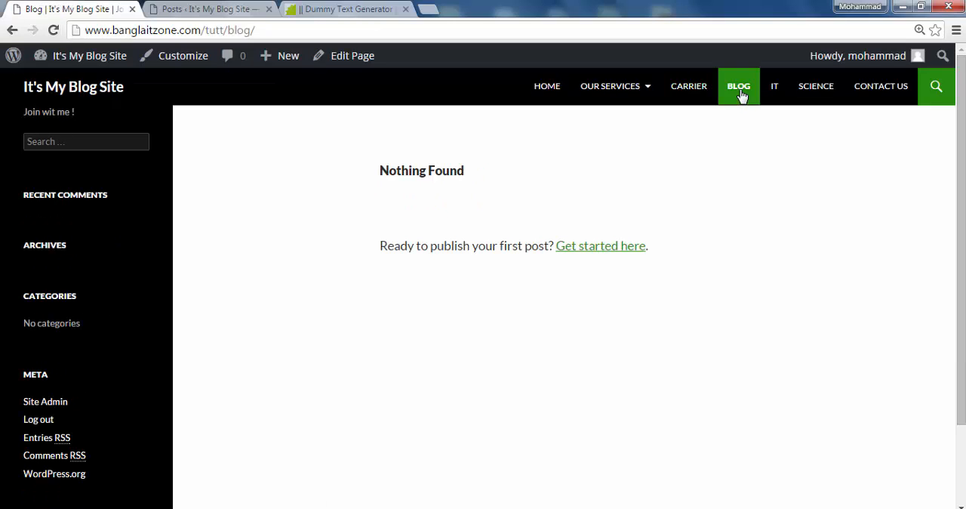
{"action": "left_click", "coordinate": [206, 9]}
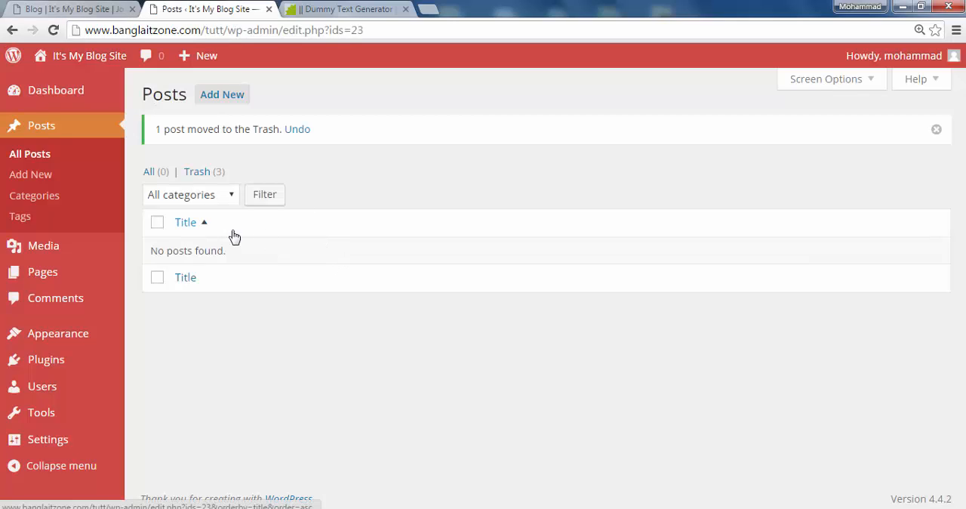
{"action": "left_click", "coordinate": [220, 94]}
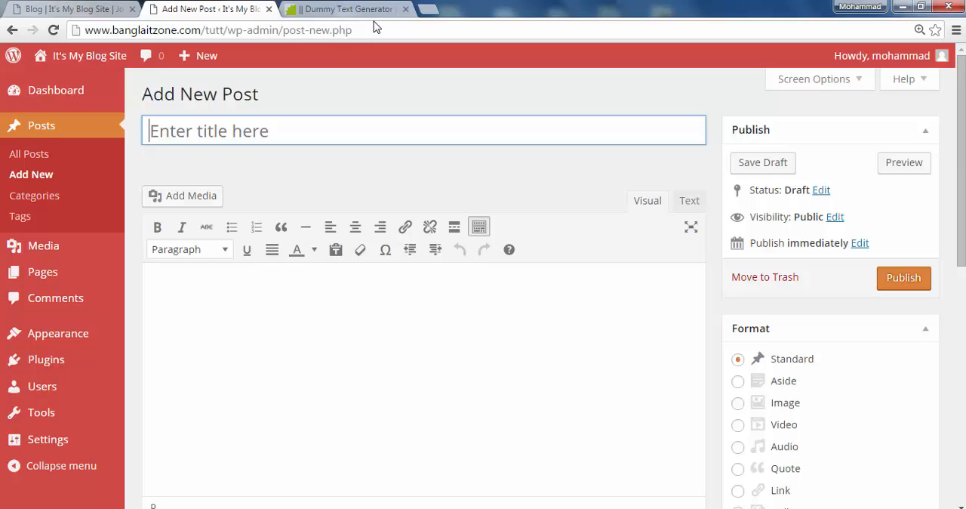
Load banglaitzone.com in a new browser tab and go to that site's Blog page
{"action": "key", "text": "ctrl+t"}
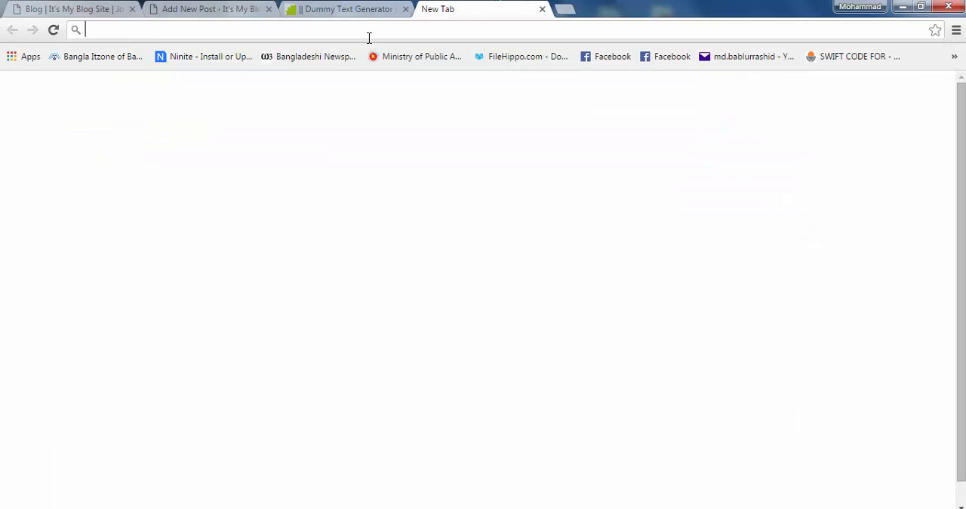
{"action": "type", "text": "blo"}
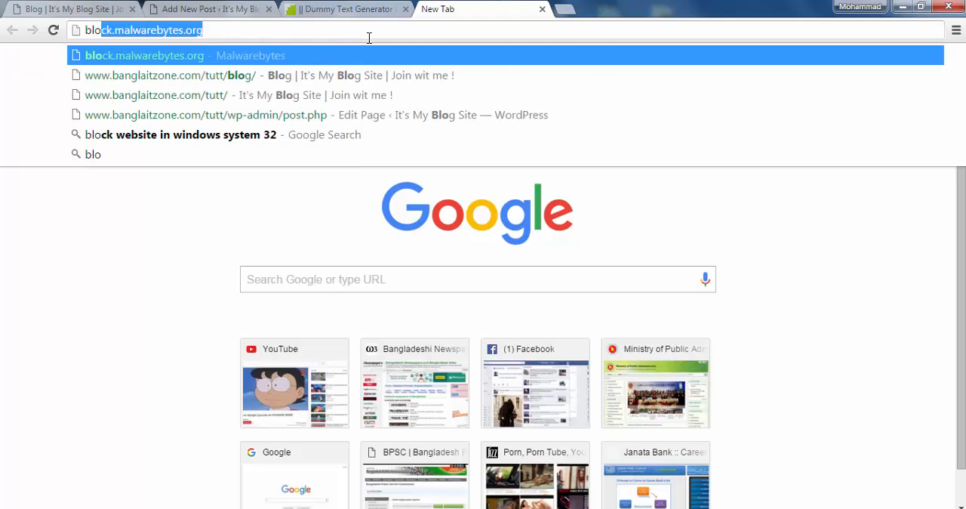
{"action": "key", "text": "BackSpace"}
{"action": "key", "text": "BackSpace"}
{"action": "key", "text": "BackSpace"}
{"action": "key", "text": "BackSpace"}
{"action": "type", "text": "banglait"}
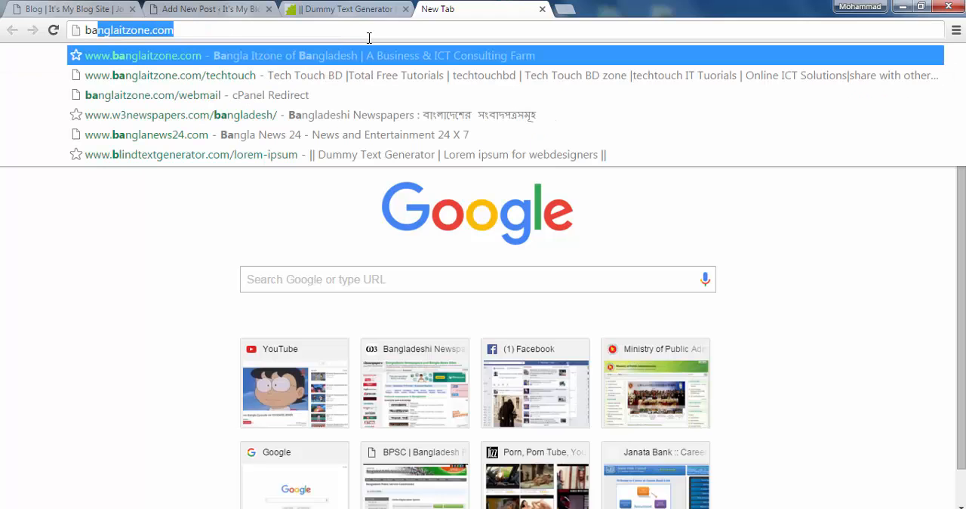
{"action": "type", "text": "zone.com"}
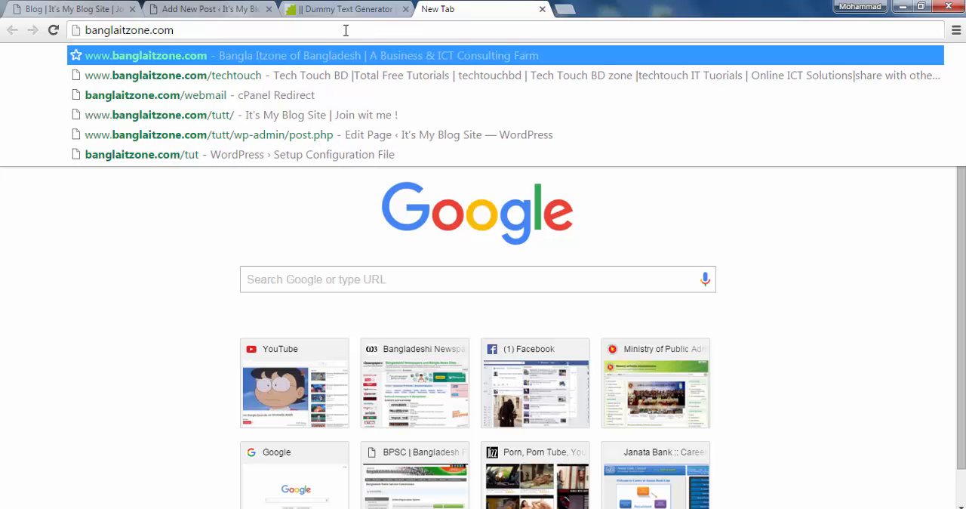
{"action": "left_click", "coordinate": [326, 58]}
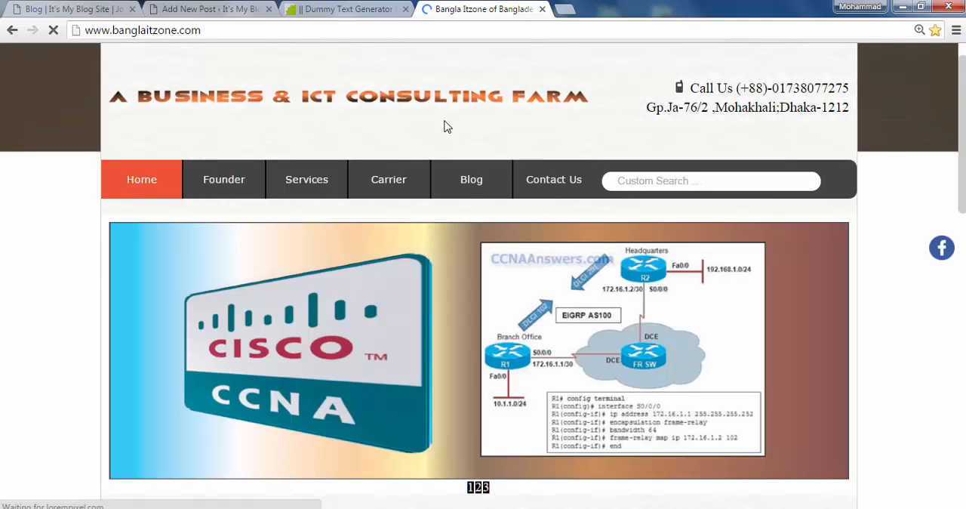
{"action": "left_click", "coordinate": [453, 187]}
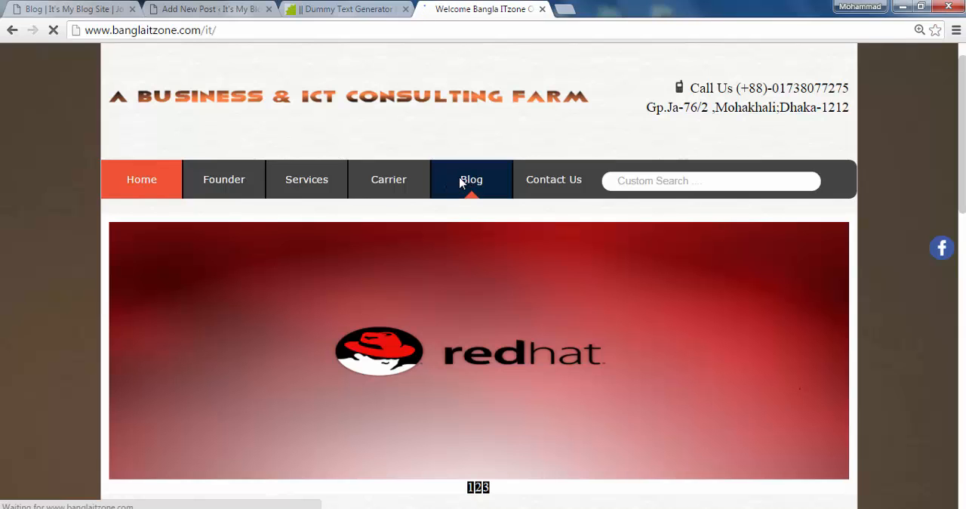
Look through the blog's list of posts and open the one titled "নিরাপদ ডাটা, যখন-তখন !"
{"action": "scroll", "coordinate": [358, 301], "scroll_direction": "down", "scroll_amount": 3}
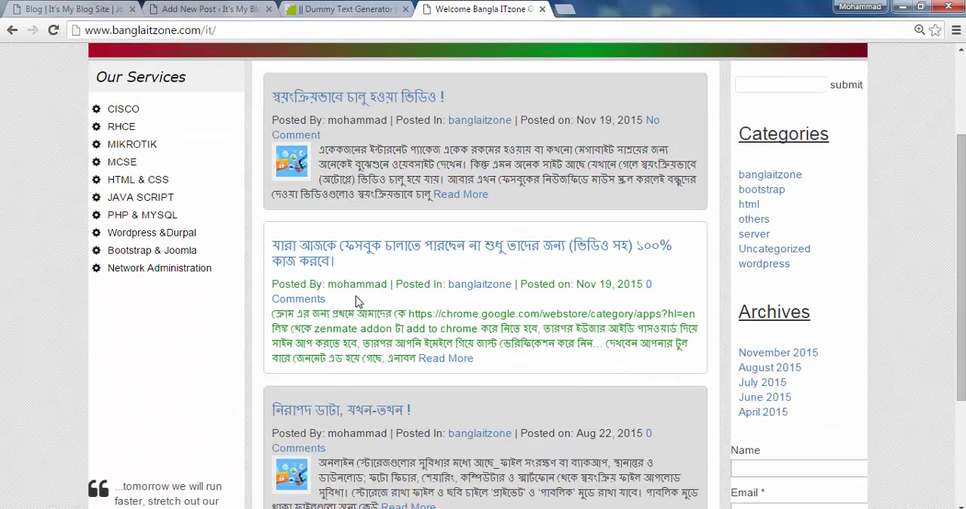
{"action": "scroll", "coordinate": [356, 299], "scroll_direction": "up", "scroll_amount": 2}
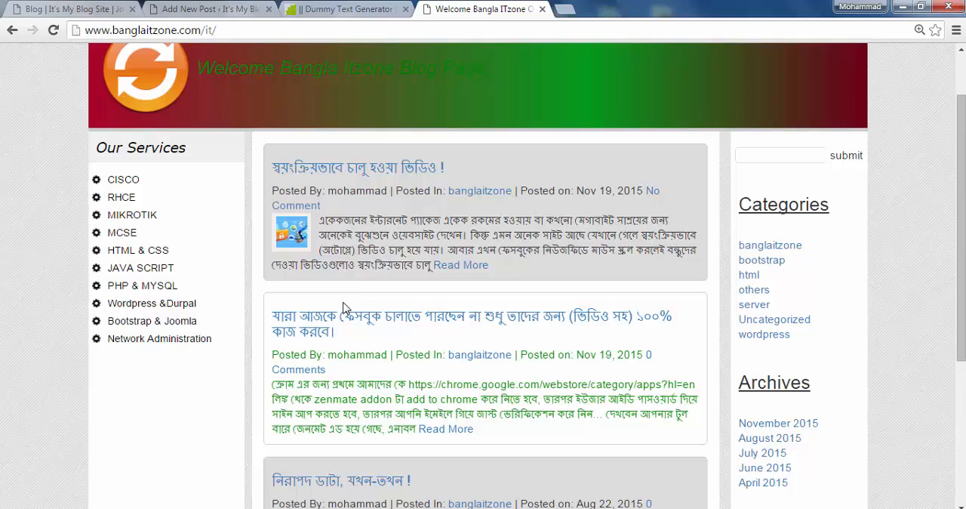
{"action": "scroll", "coordinate": [383, 320], "scroll_direction": "down", "scroll_amount": 3}
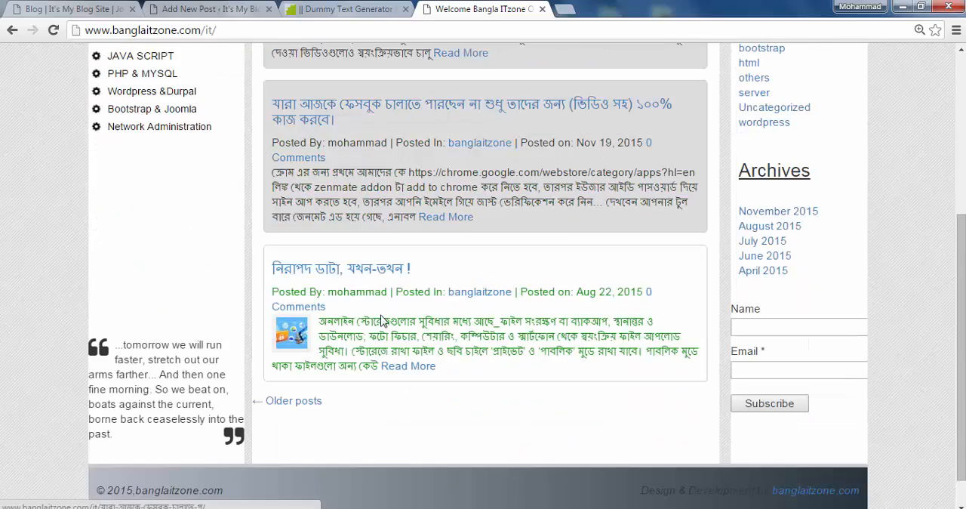
{"action": "scroll", "coordinate": [383, 320], "scroll_direction": "up", "scroll_amount": 3}
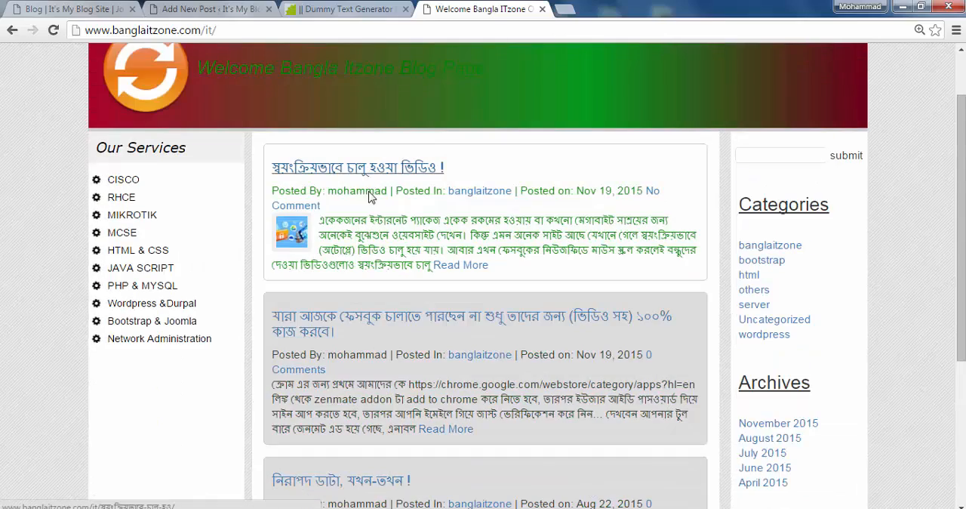
{"action": "scroll", "coordinate": [438, 375], "scroll_direction": "down", "scroll_amount": 3}
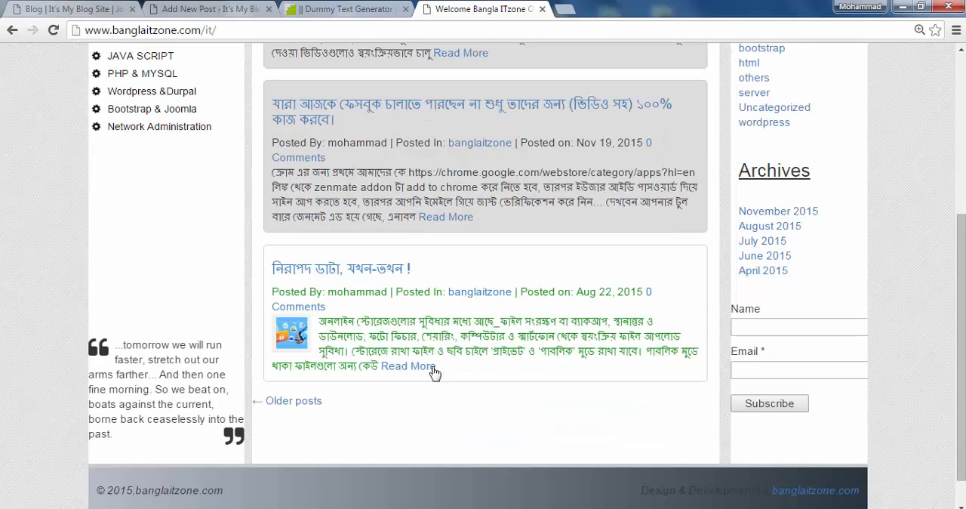
{"action": "left_click", "coordinate": [363, 272]}
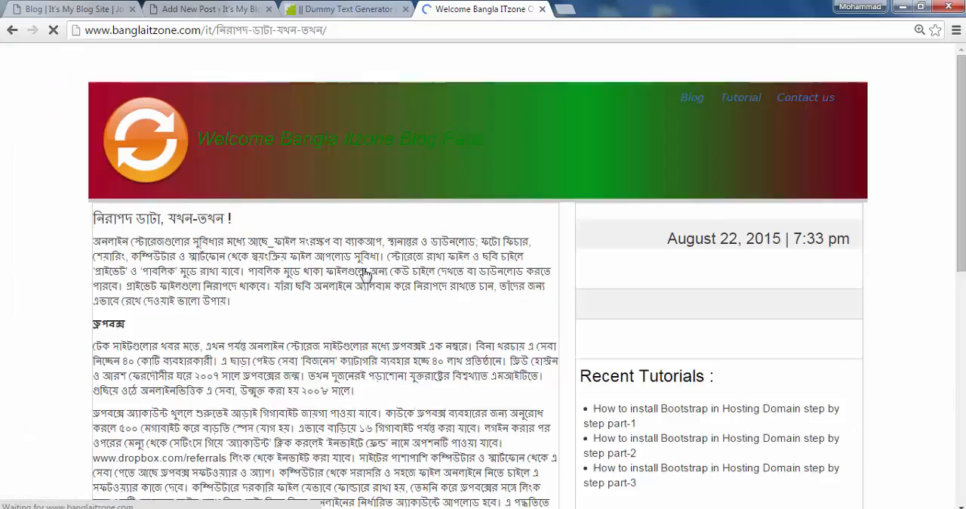
Examine the full article, from its title and body sections to the sidebar and footer
{"action": "scroll", "coordinate": [355, 275], "scroll_direction": "down", "scroll_amount": 3}
{"action": "scroll", "coordinate": [355, 277], "scroll_direction": "down", "scroll_amount": 5}
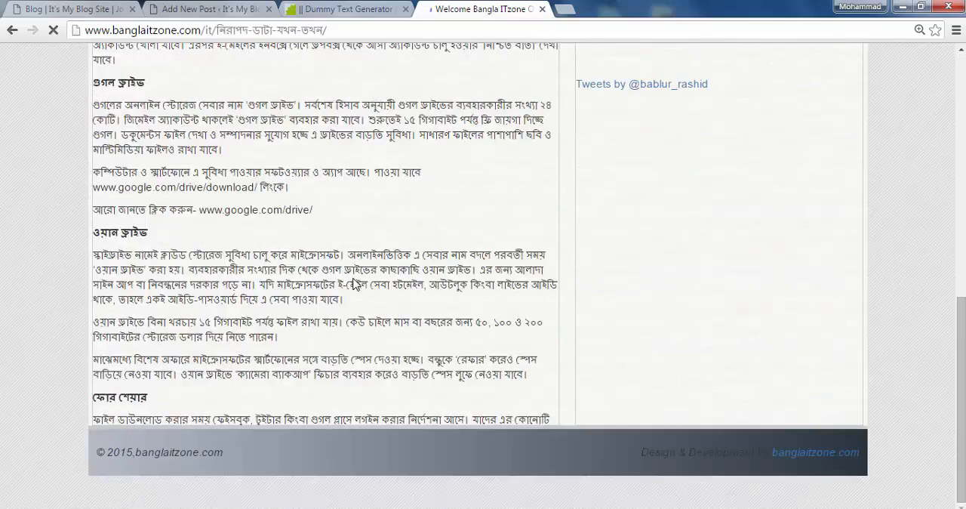
{"action": "scroll", "coordinate": [355, 281], "scroll_direction": "up", "scroll_amount": 7}
{"action": "scroll", "coordinate": [355, 283], "scroll_direction": "up", "scroll_amount": 2}
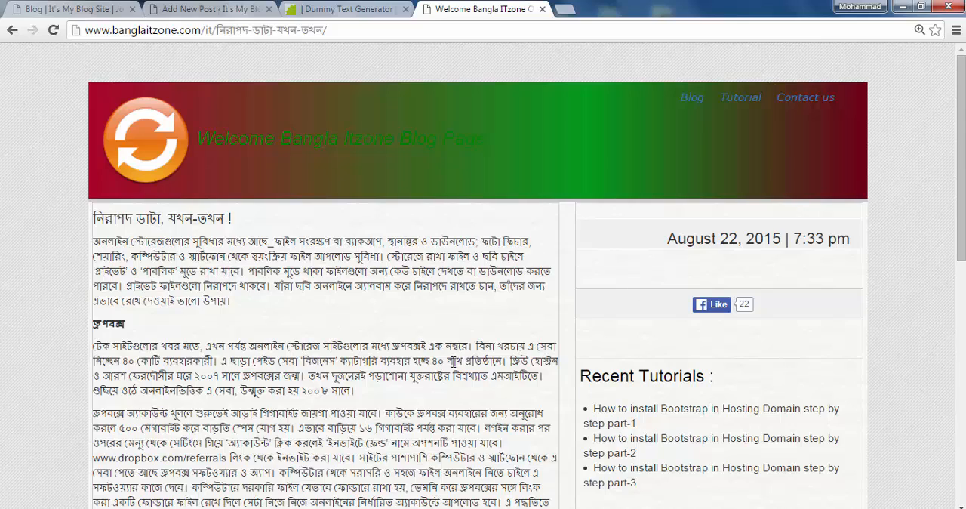
{"action": "scroll", "coordinate": [296, 324], "scroll_direction": "down", "scroll_amount": 2}
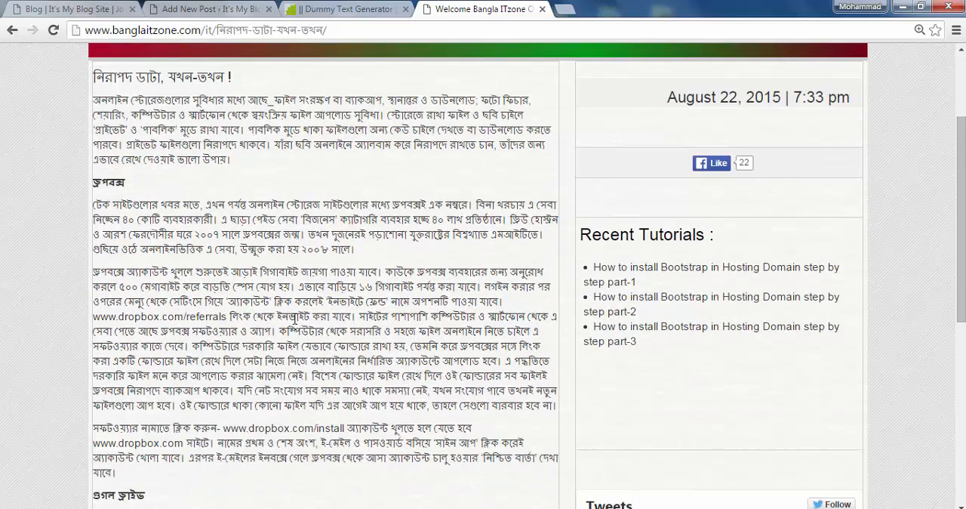
{"action": "scroll", "coordinate": [294, 317], "scroll_direction": "down", "scroll_amount": 6}
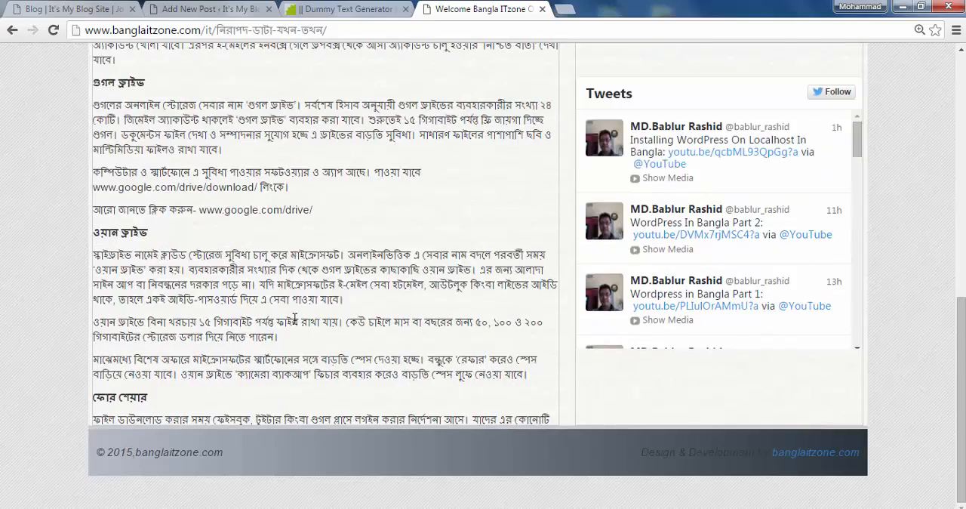
{"action": "scroll", "coordinate": [294, 320], "scroll_direction": "up", "scroll_amount": 4}
{"action": "scroll", "coordinate": [295, 317], "scroll_direction": "up", "scroll_amount": 3}
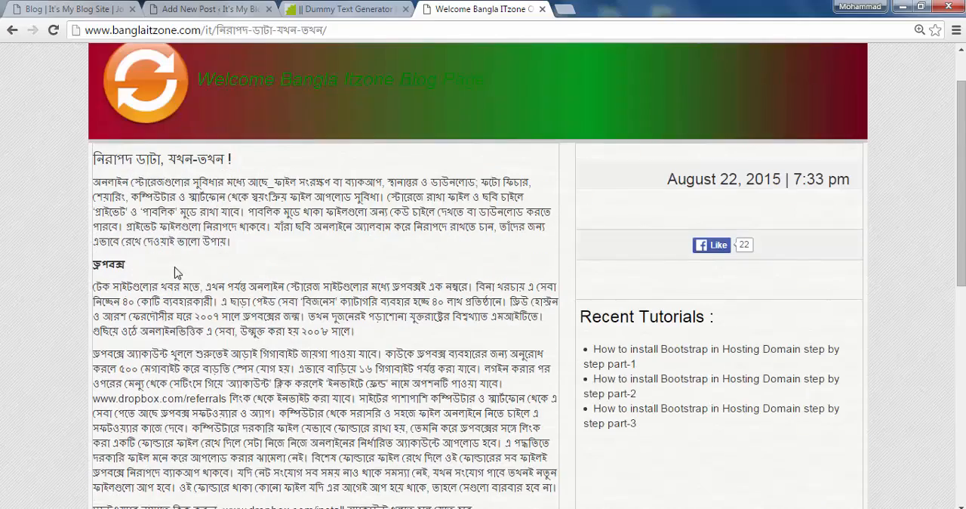
{"action": "scroll", "coordinate": [151, 287], "scroll_direction": "up", "scroll_amount": 1}
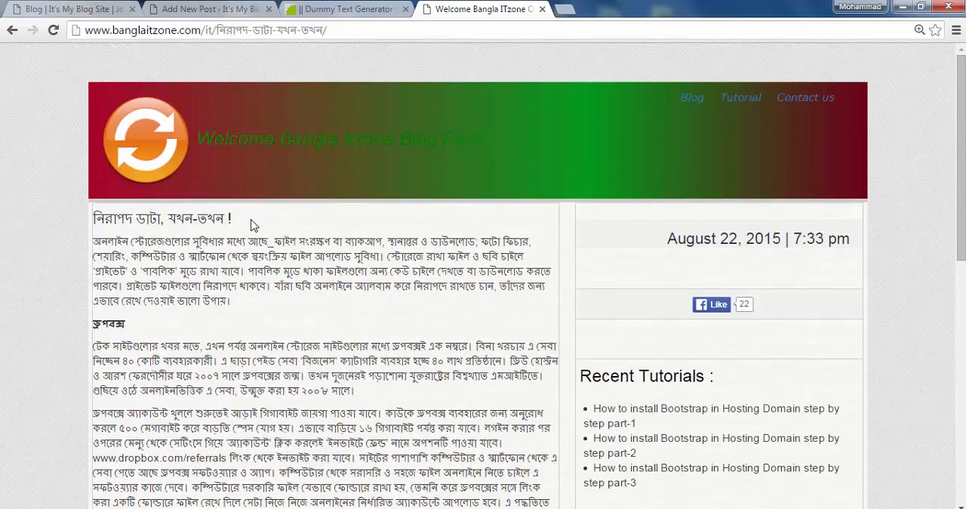
Copy the article's title "নিরাপদ ডাটা, যখন-তখন !" and paste it as the title of the new WordPress post
{"action": "left_click_drag", "start_coordinate": [252, 222], "coordinate": [93, 216]}
{"action": "key", "text": "ctrl+c"}
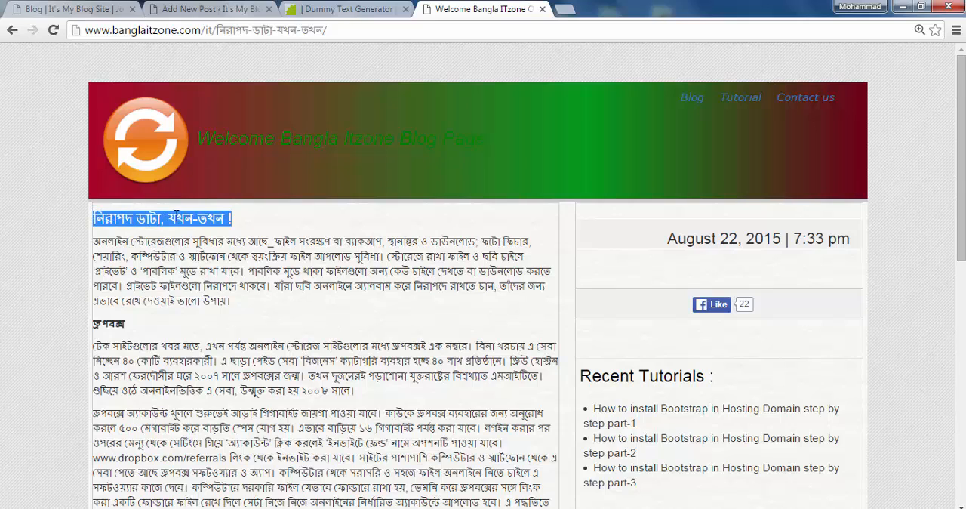
{"action": "left_click", "coordinate": [347, 10]}
{"action": "left_click", "coordinate": [212, 9]}
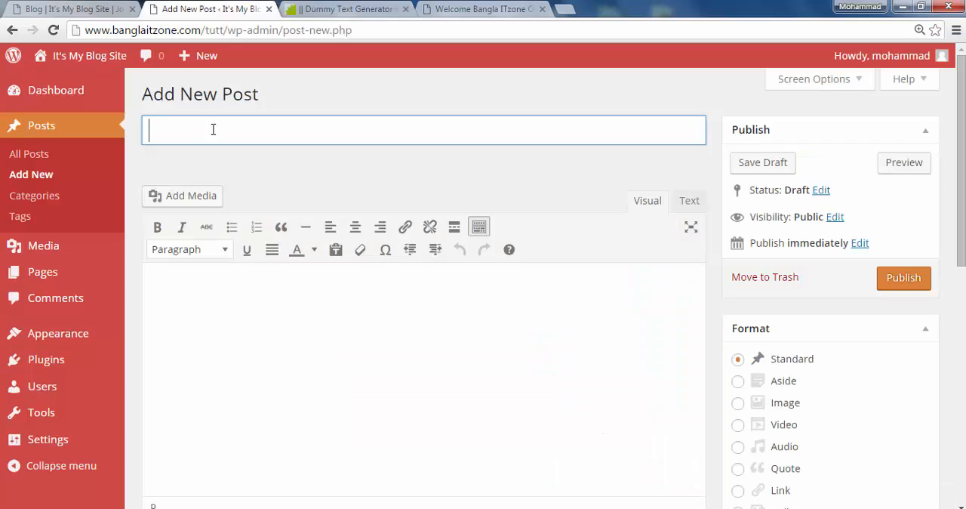
{"action": "key", "text": "ctrl+v"}
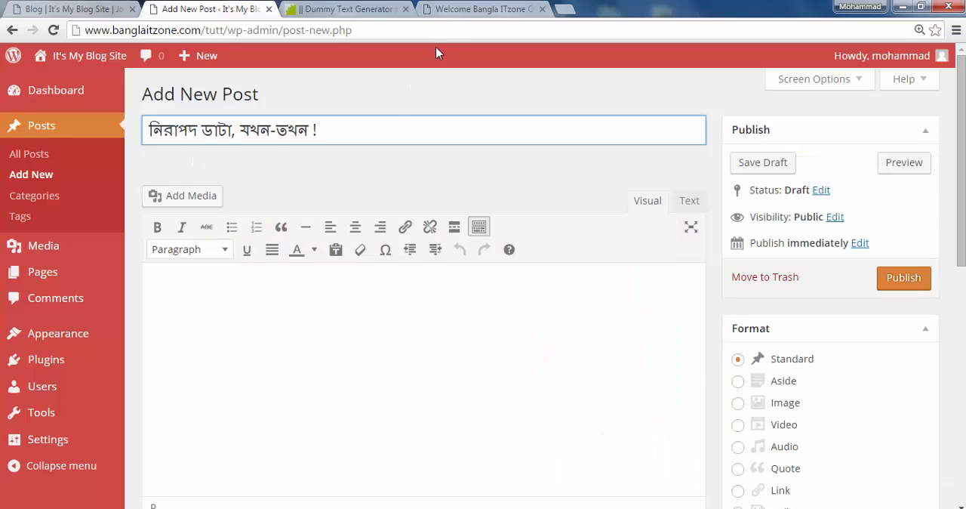
Copy the article's whole body text below the title and paste it into the new post's content editor
{"action": "left_click", "coordinate": [460, 11]}
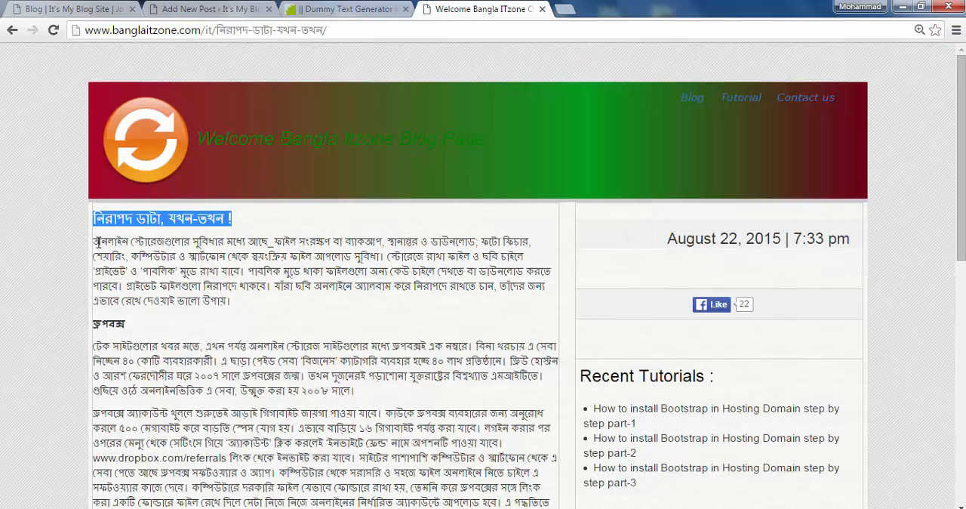
{"action": "left_click_drag", "start_coordinate": [95, 242], "coordinate": [555, 419]}
{"action": "scroll", "coordinate": [172, 461], "scroll_direction": "down", "scroll_amount": 3}
{"action": "scroll", "coordinate": [172, 461], "scroll_direction": "down", "scroll_amount": 3}
{"action": "scroll", "coordinate": [172, 460], "scroll_direction": "down", "scroll_amount": 2}
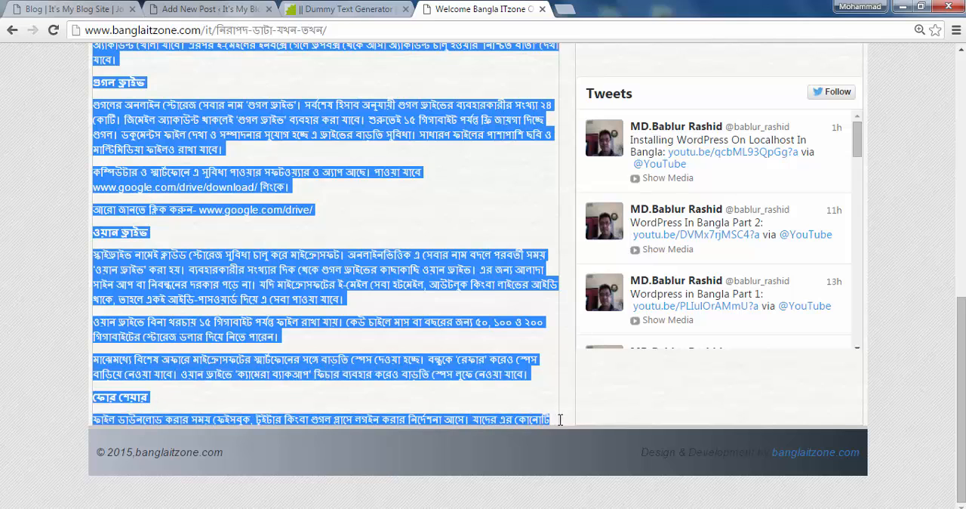
{"action": "left_click", "coordinate": [363, 11]}
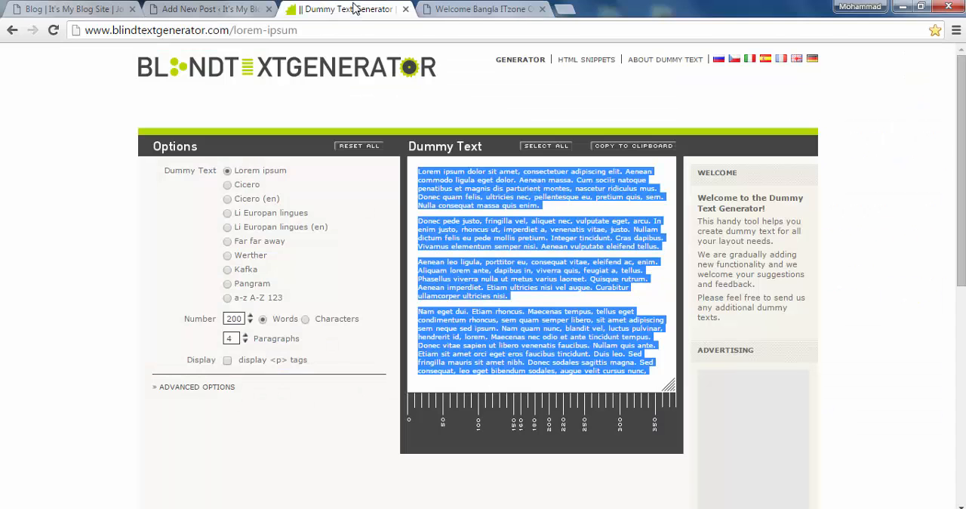
{"action": "left_click", "coordinate": [255, 12]}
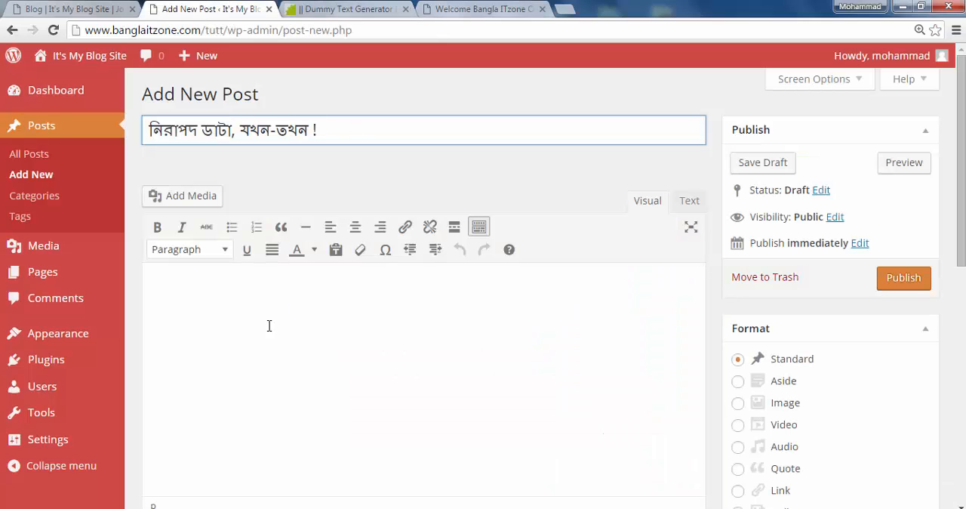
{"action": "left_click", "coordinate": [175, 280]}
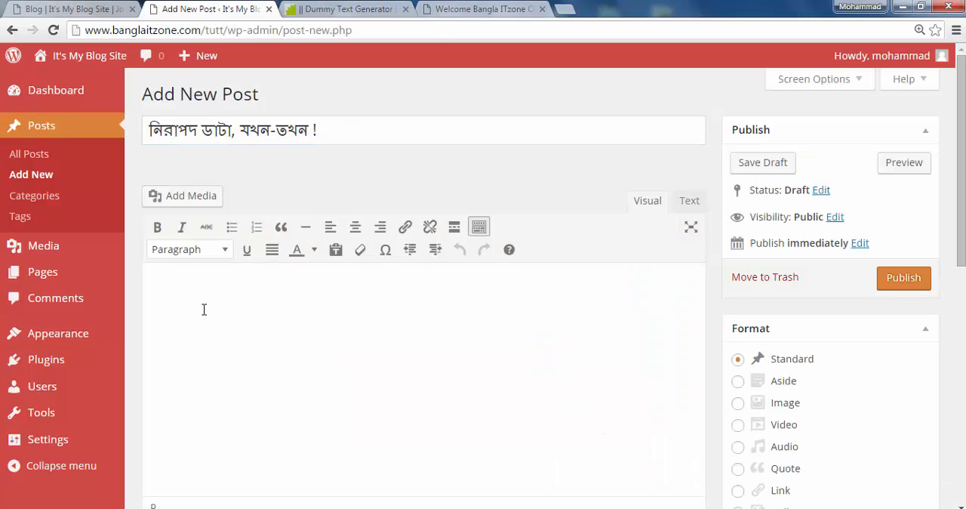
{"action": "key", "text": "ctrl+v"}
{"action": "scroll", "coordinate": [357, 369], "scroll_direction": "down", "scroll_amount": 10}
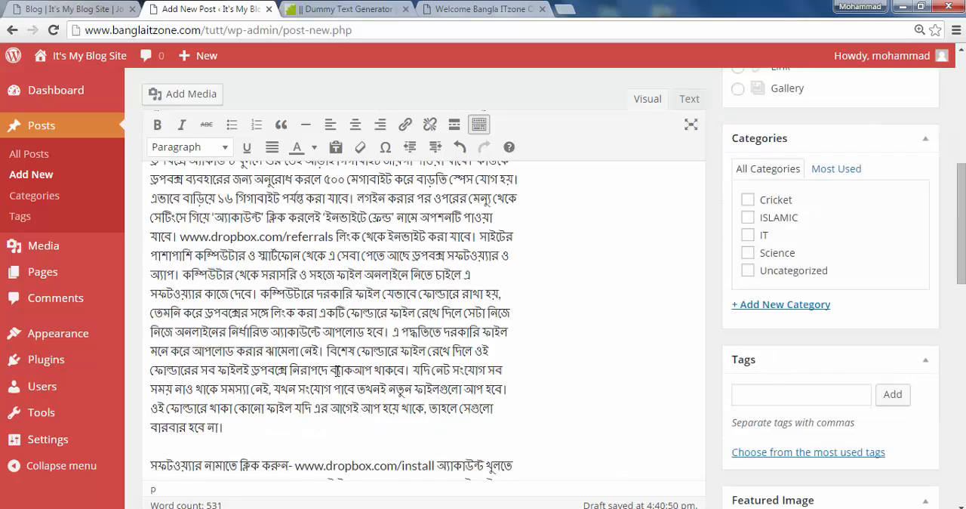
Delete the incomplete "ফোর শেয়ার" heading and its paragraph from the end of the post's content
{"action": "scroll", "coordinate": [336, 370], "scroll_direction": "down", "scroll_amount": 5}
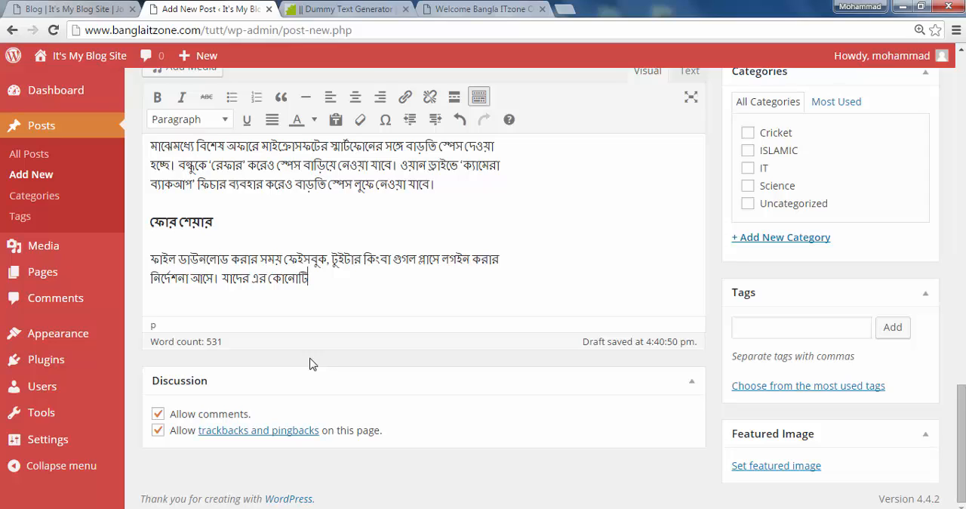
{"action": "key", "text": "BackSpace"}
{"action": "key", "text": "BackSpace"}
{"action": "key", "text": "BackSpace"}
{"action": "key", "text": "BackSpace"}
{"action": "key", "text": "BackSpace"}
{"action": "key", "text": "BackSpace"}
{"action": "key", "text": "BackSpace"}
{"action": "key", "text": "BackSpace"}
{"action": "key", "text": "BackSpace"}
{"action": "key", "text": "BackSpace"}
{"action": "key", "text": "BackSpace"}
{"action": "key", "text": "BackSpace"}
{"action": "key", "text": "BackSpace"}
{"action": "key", "text": "BackSpace"}
{"action": "key", "text": "BackSpace"}
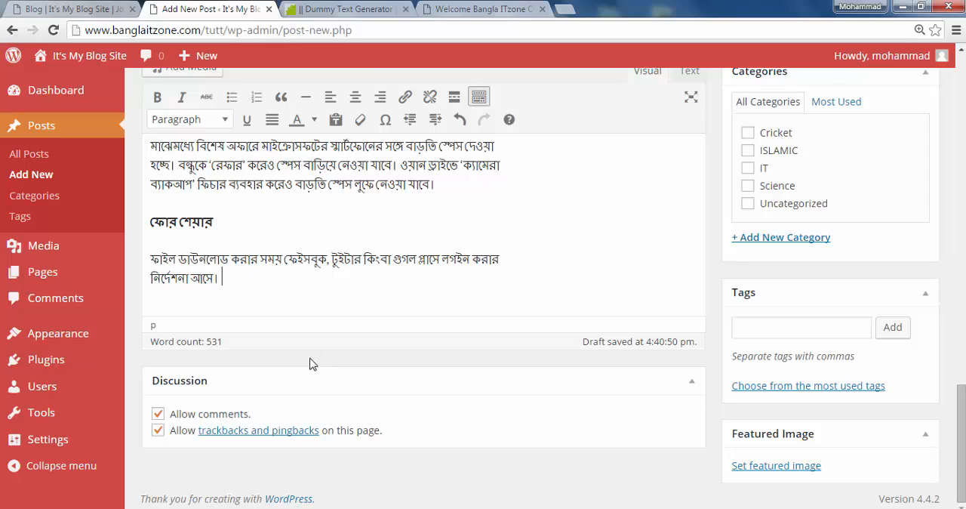
{"action": "key", "text": "BackSpace"}
{"action": "key", "text": "BackSpace"}
{"action": "key", "text": "BackSpace"}
{"action": "key", "text": "BackSpace"}
{"action": "key", "text": "BackSpace"}
{"action": "key", "text": "BackSpace"}
{"action": "key", "text": "BackSpace"}
{"action": "key", "text": "BackSpace"}
{"action": "key", "text": "BackSpace"}
{"action": "key", "text": "BackSpace"}
{"action": "key", "text": "BackSpace"}
{"action": "key", "text": "BackSpace"}
{"action": "key", "text": "BackSpace"}
{"action": "key", "text": "BackSpace"}
{"action": "key", "text": "BackSpace"}
{"action": "key", "text": "BackSpace"}
{"action": "key", "text": "BackSpace"}
{"action": "key", "text": "BackSpace"}
{"action": "key", "text": "BackSpace"}
{"action": "key", "text": "BackSpace"}
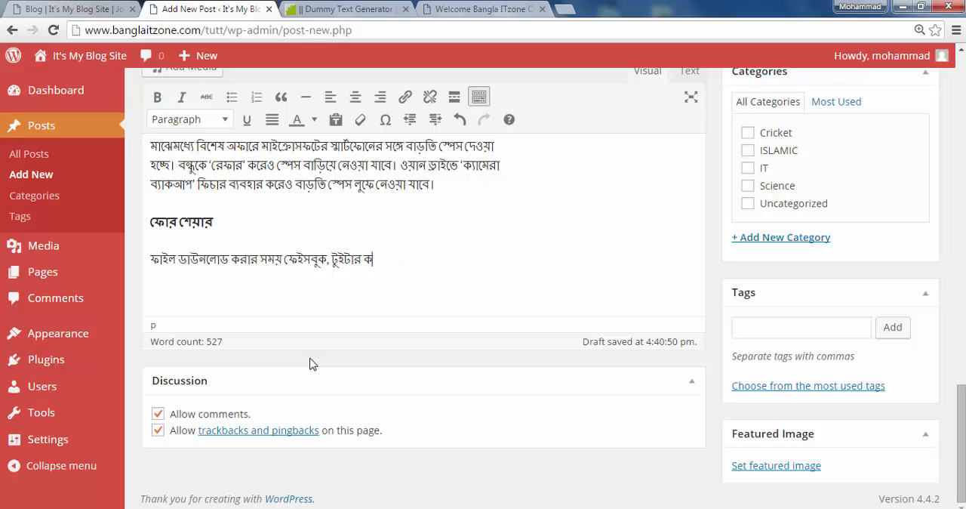
{"action": "key", "text": "BackSpace"}
{"action": "key", "text": "BackSpace"}
{"action": "key", "text": "BackSpace"}
{"action": "key", "text": "BackSpace"}
{"action": "key", "text": "BackSpace"}
{"action": "key", "text": "BackSpace"}
{"action": "key", "text": "BackSpace"}
{"action": "key", "text": "BackSpace"}
{"action": "key", "text": "BackSpace"}
{"action": "key", "text": "BackSpace"}
{"action": "key", "text": "BackSpace"}
{"action": "key", "text": "BackSpace"}
{"action": "key", "text": "BackSpace"}
{"action": "key", "text": "BackSpace"}
{"action": "key", "text": "BackSpace"}
{"action": "key", "text": "BackSpace"}
{"action": "key", "text": "BackSpace"}
{"action": "key", "text": "BackSpace"}
{"action": "key", "text": "BackSpace"}
{"action": "key", "text": "BackSpace"}
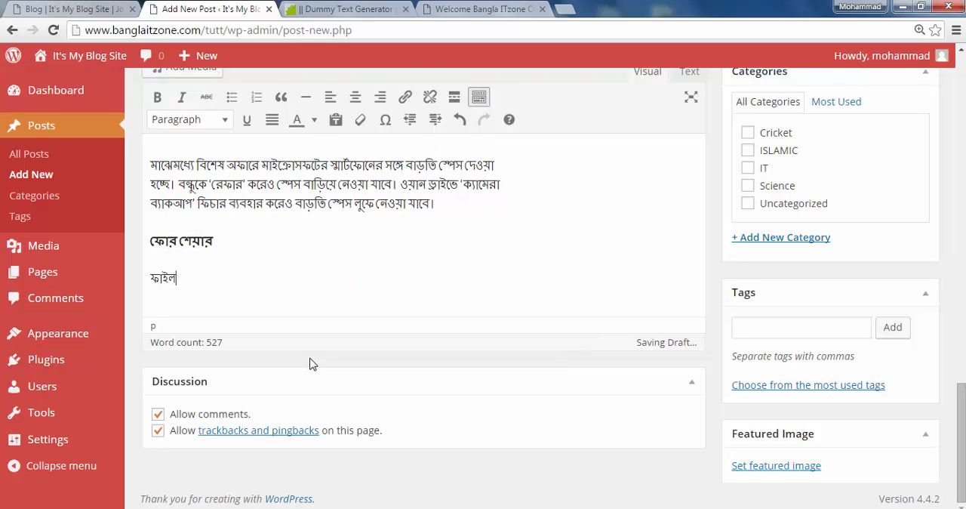
{"action": "key", "text": "BackSpace"}
{"action": "key", "text": "BackSpace"}
{"action": "key", "text": "BackSpace"}
{"action": "key", "text": "BackSpace"}
{"action": "key", "text": "BackSpace"}
{"action": "key", "text": "BackSpace"}
{"action": "key", "text": "BackSpace"}
{"action": "key", "text": "BackSpace"}
{"action": "key", "text": "BackSpace"}
{"action": "key", "text": "BackSpace"}
{"action": "key", "text": "BackSpace"}
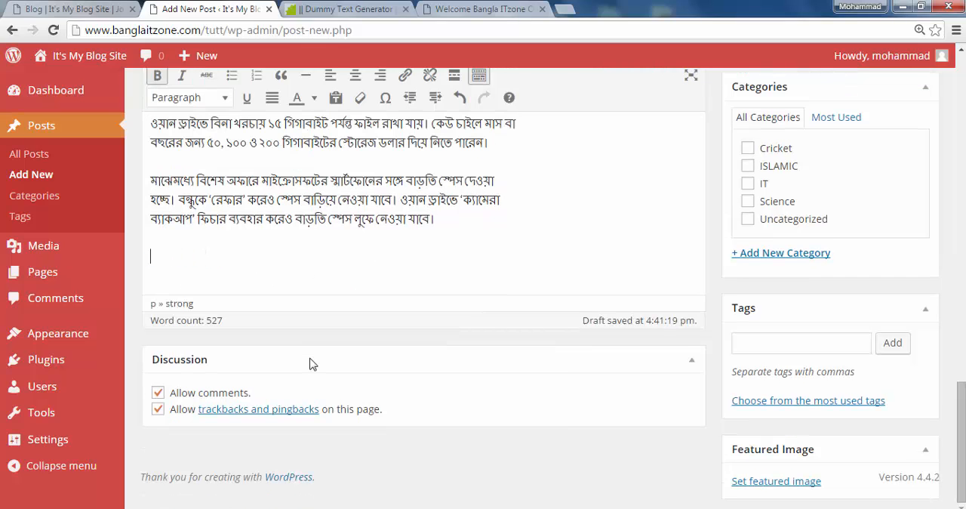
Assign the post to the IT category and add the tags Security, Online Backup and Backup
{"action": "scroll", "coordinate": [447, 272], "scroll_direction": "up", "scroll_amount": 10}
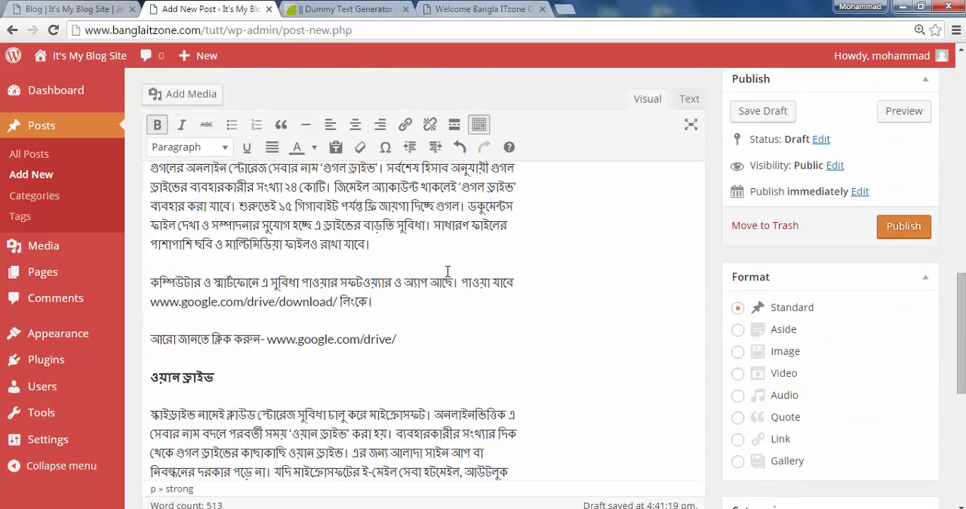
{"action": "scroll", "coordinate": [357, 304], "scroll_direction": "up", "scroll_amount": 10}
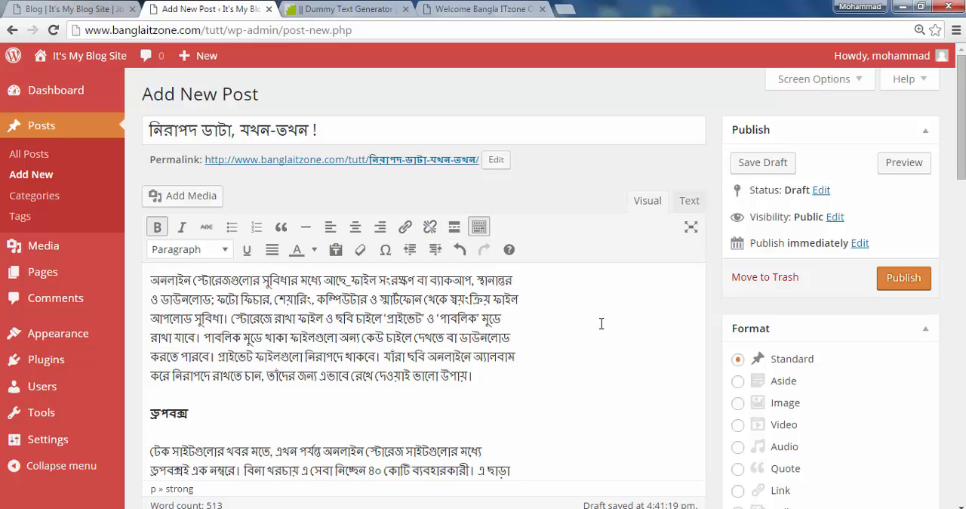
{"action": "scroll", "coordinate": [675, 339], "scroll_direction": "down", "scroll_amount": 5}
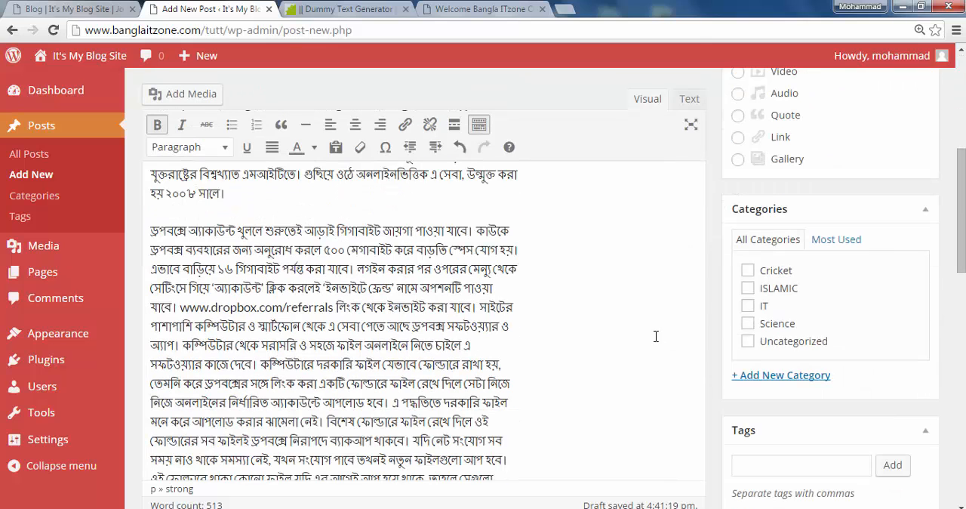
{"action": "left_click", "coordinate": [748, 306]}
{"action": "scroll", "coordinate": [821, 365], "scroll_direction": "down", "scroll_amount": 2}
{"action": "left_click", "coordinate": [777, 326]}
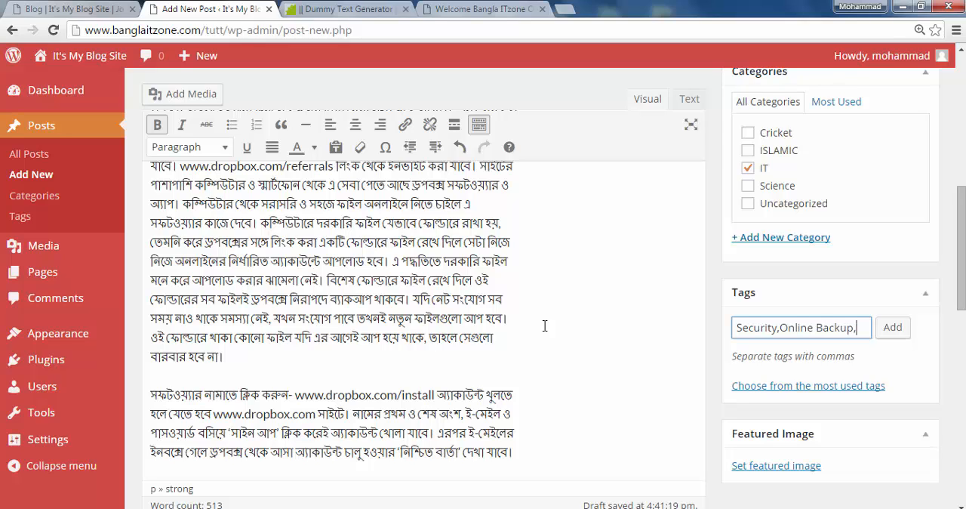
{"action": "type", "text": "Backup"}
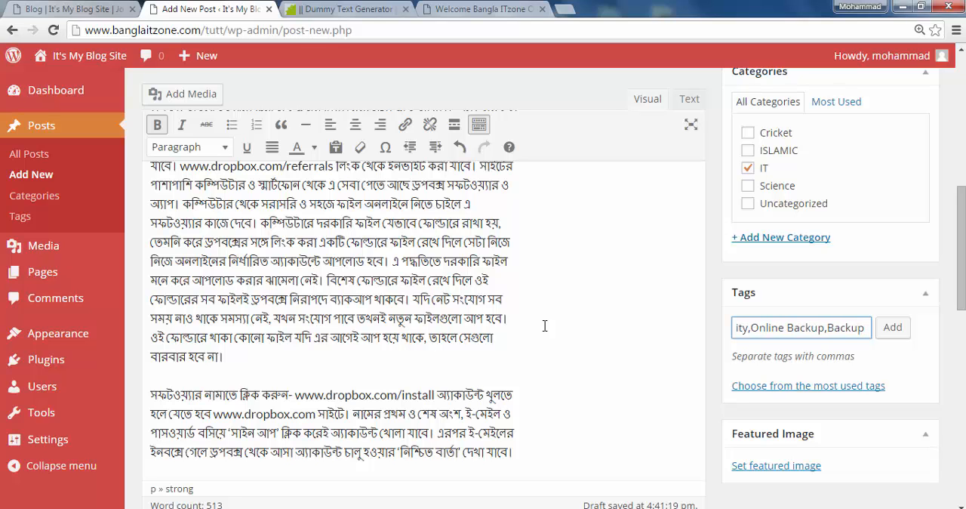
{"action": "left_click", "coordinate": [891, 328]}
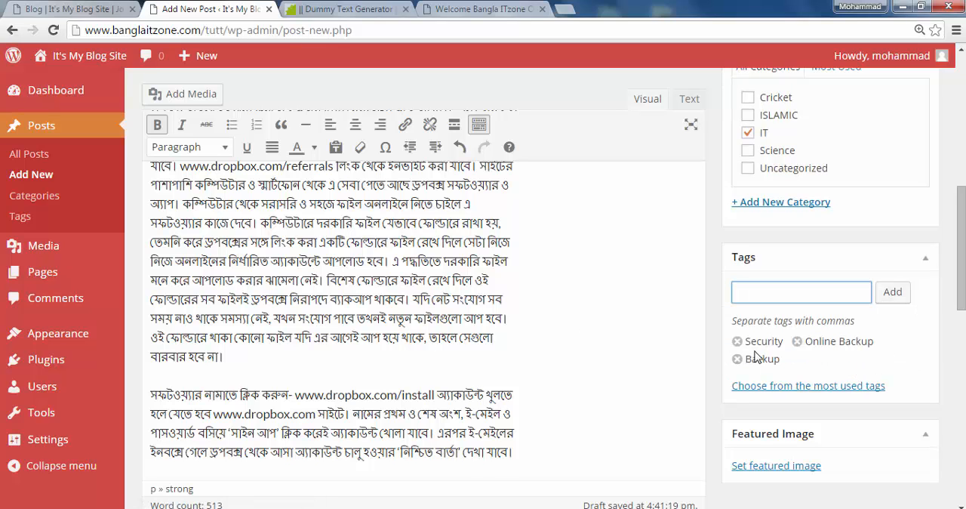
Review the new post's title, body text, format, category, tags and featured image settings
{"action": "scroll", "coordinate": [685, 375], "scroll_direction": "up", "scroll_amount": 5}
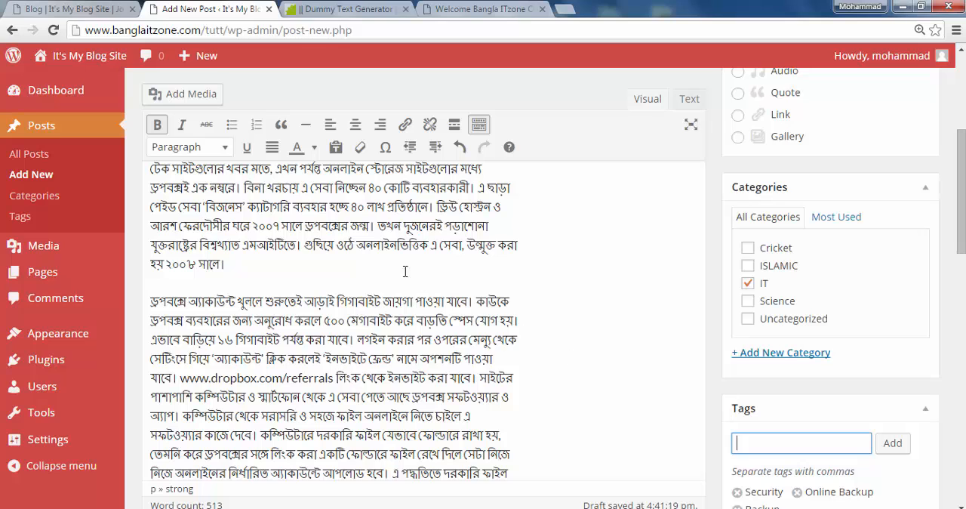
{"action": "scroll", "coordinate": [402, 324], "scroll_direction": "up", "scroll_amount": 2}
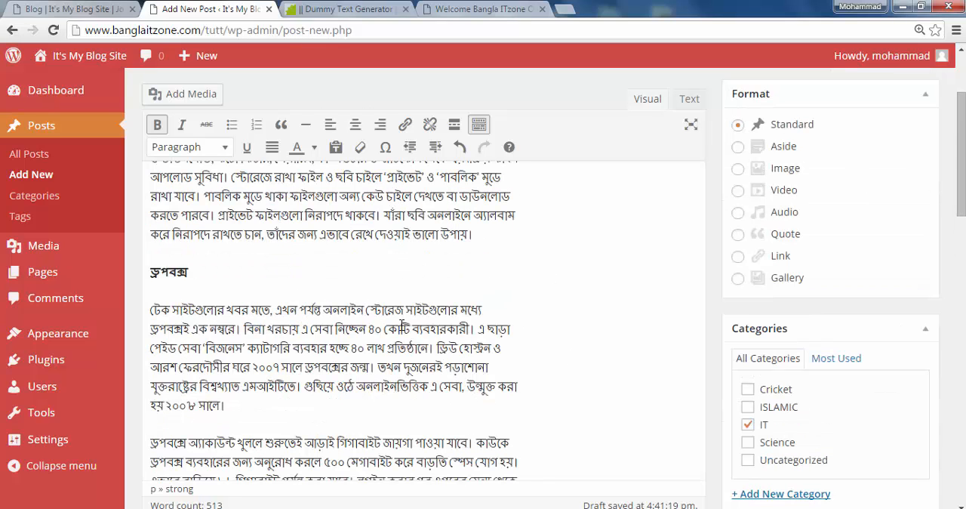
{"action": "scroll", "coordinate": [436, 330], "scroll_direction": "up", "scroll_amount": 3}
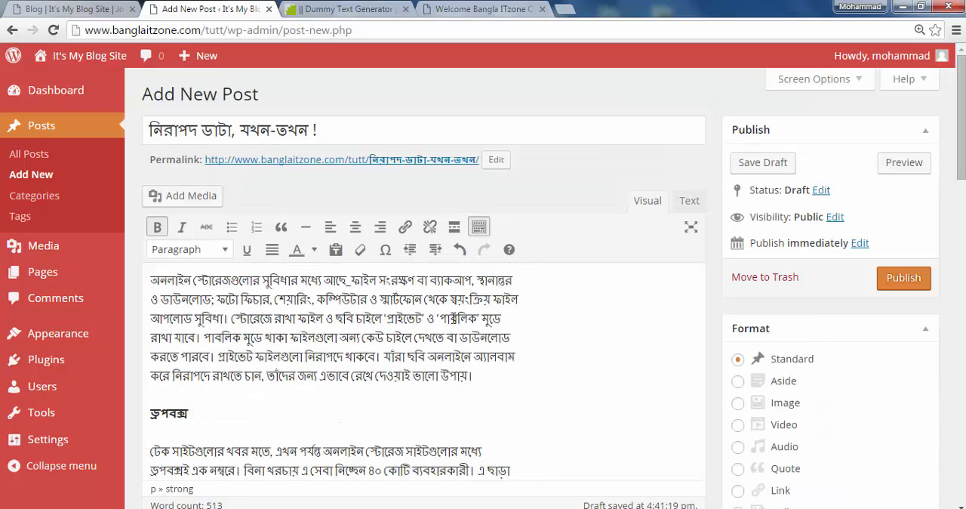
{"action": "scroll", "coordinate": [521, 345], "scroll_direction": "down", "scroll_amount": 3}
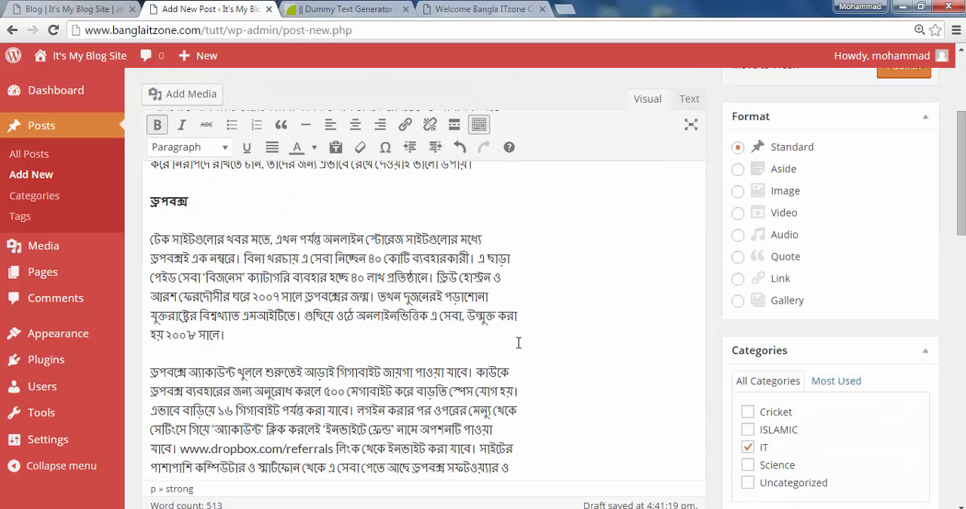
{"action": "scroll", "coordinate": [515, 344], "scroll_direction": "down", "scroll_amount": 3}
{"action": "scroll", "coordinate": [581, 321], "scroll_direction": "down", "scroll_amount": 2}
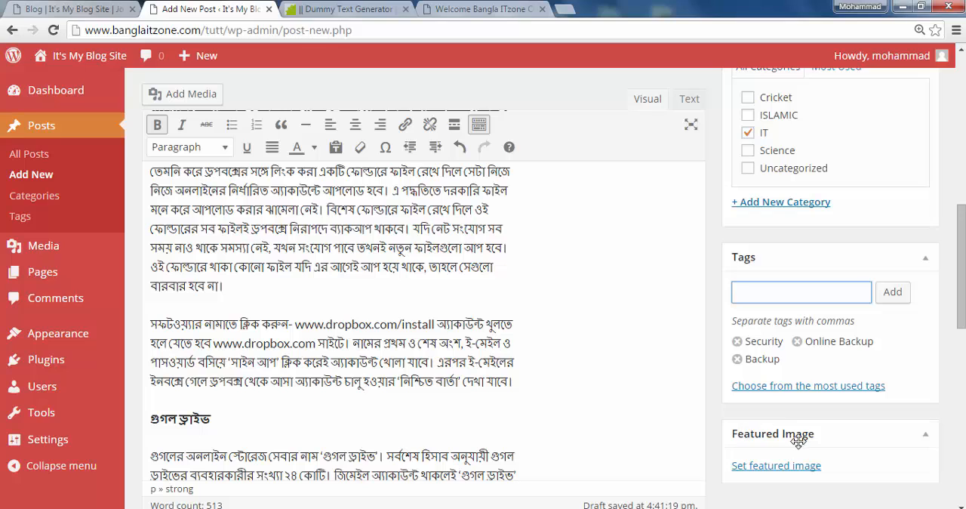
{"action": "scroll", "coordinate": [606, 323], "scroll_direction": "down", "scroll_amount": 3}
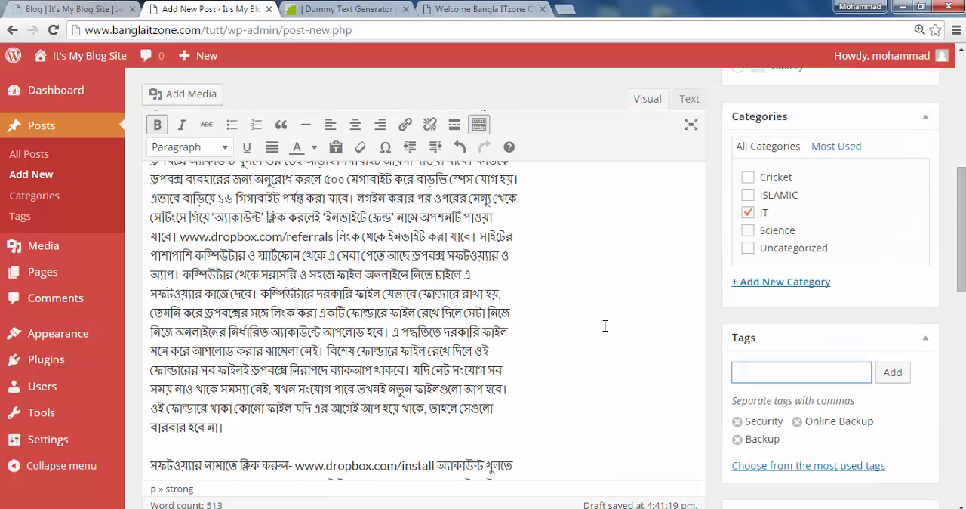
{"action": "scroll", "coordinate": [596, 330], "scroll_direction": "up", "scroll_amount": 3}
{"action": "scroll", "coordinate": [596, 332], "scroll_direction": "down", "scroll_amount": 2}
{"action": "scroll", "coordinate": [509, 328], "scroll_direction": "up", "scroll_amount": 2}
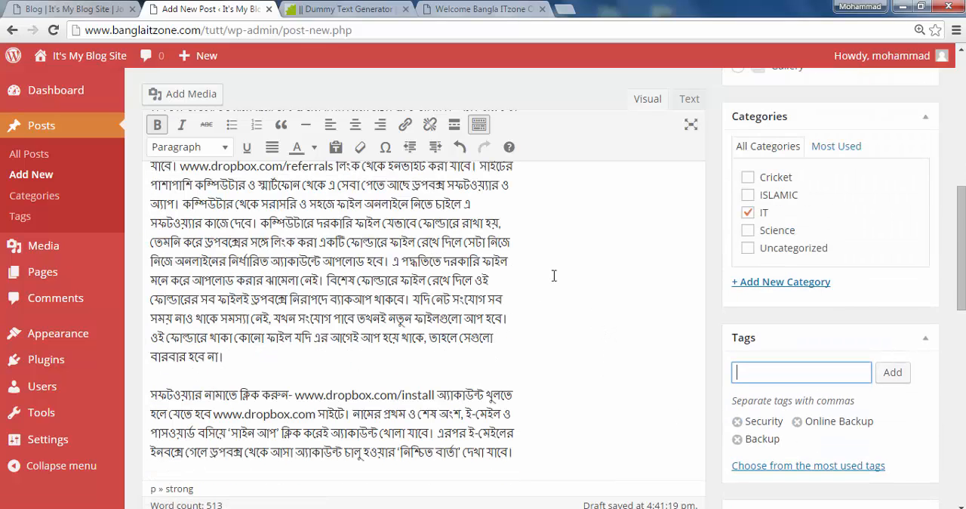
{"action": "scroll", "coordinate": [616, 383], "scroll_direction": "down", "scroll_amount": 5}
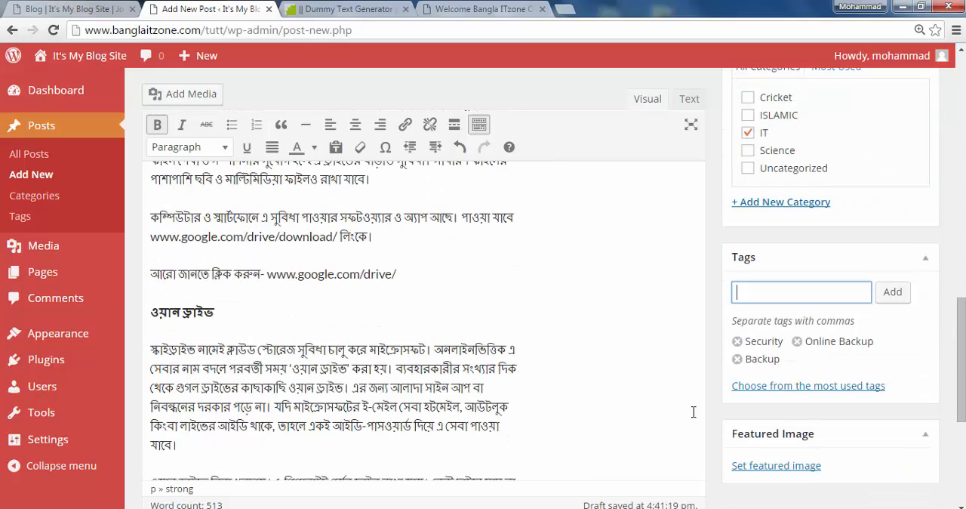
Look at the media library and file upload options for the post's featured image, and close the chooser without setting one
{"action": "left_click", "coordinate": [800, 468]}
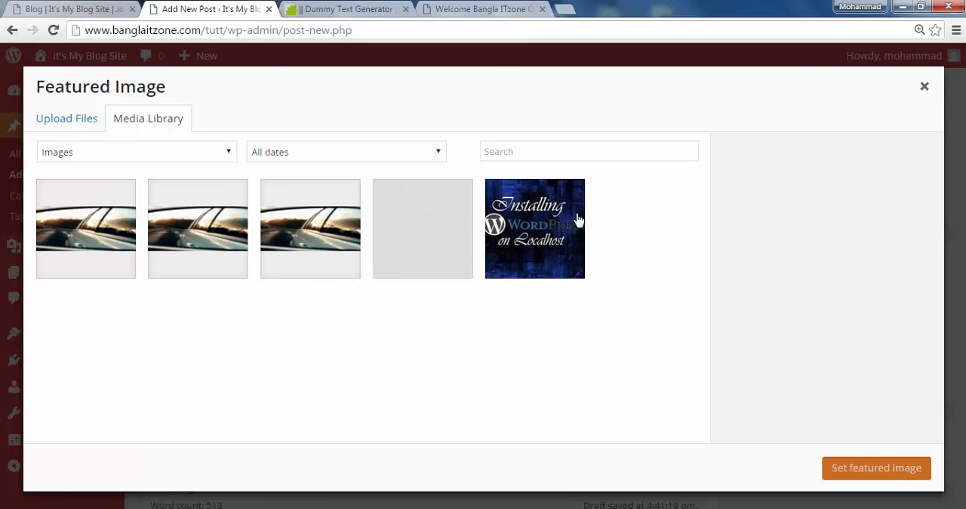
{"action": "left_click", "coordinate": [65, 123]}
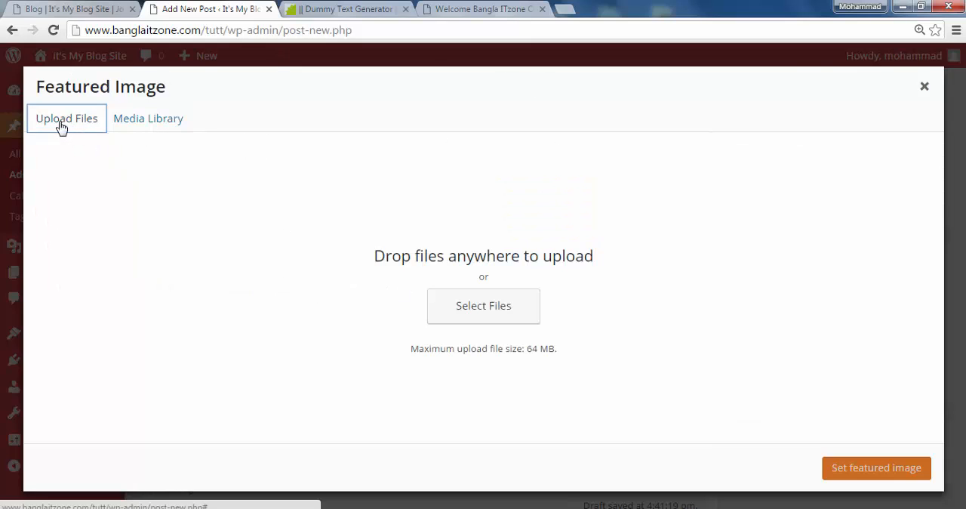
{"action": "left_click", "coordinate": [930, 92]}
Open a preview of the draft post, leaving its format as Standard
{"action": "scroll", "coordinate": [785, 385], "scroll_direction": "up", "scroll_amount": 5}
{"action": "scroll", "coordinate": [773, 389], "scroll_direction": "up", "scroll_amount": 4}
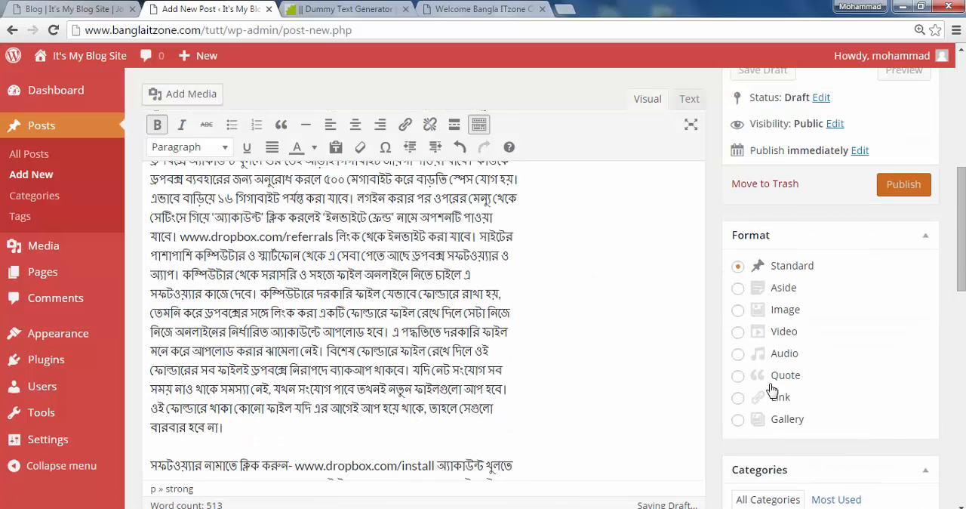
{"action": "scroll", "coordinate": [738, 324], "scroll_direction": "up", "scroll_amount": 3}
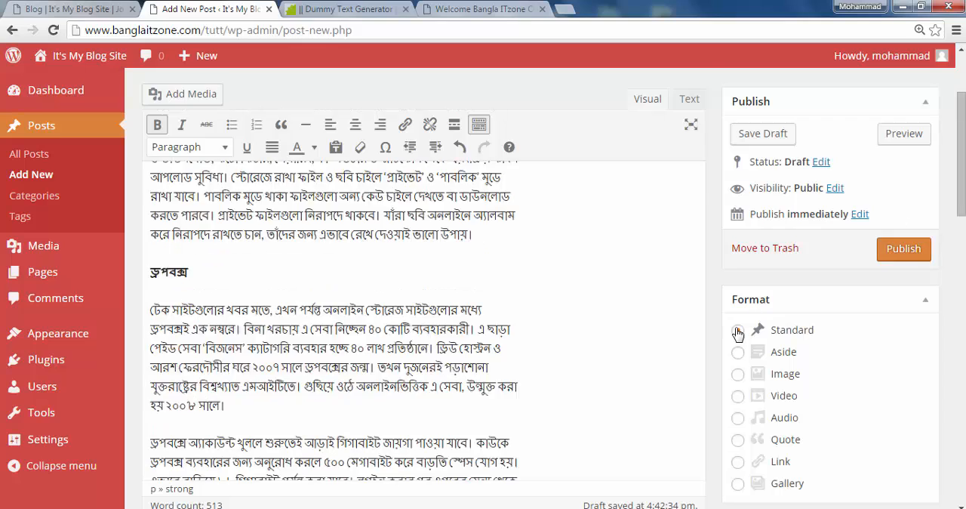
{"action": "left_click", "coordinate": [901, 133]}
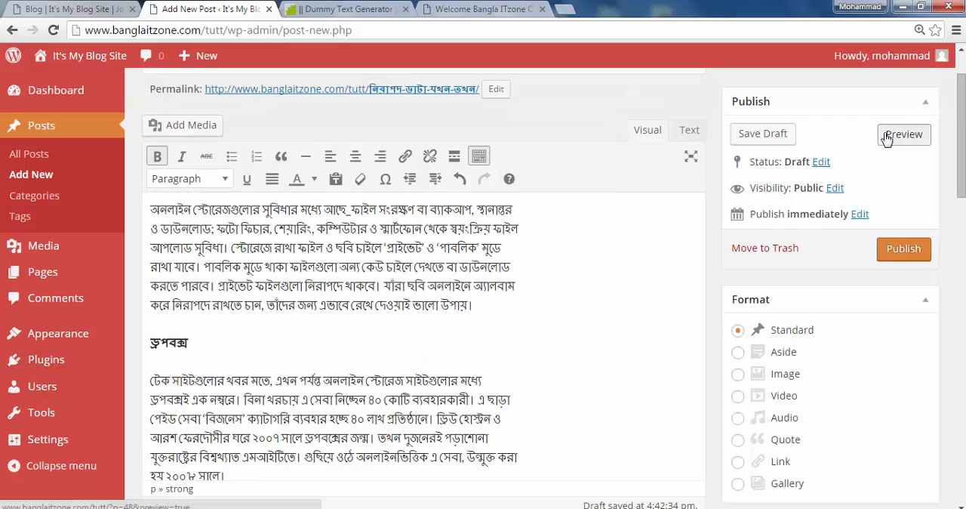
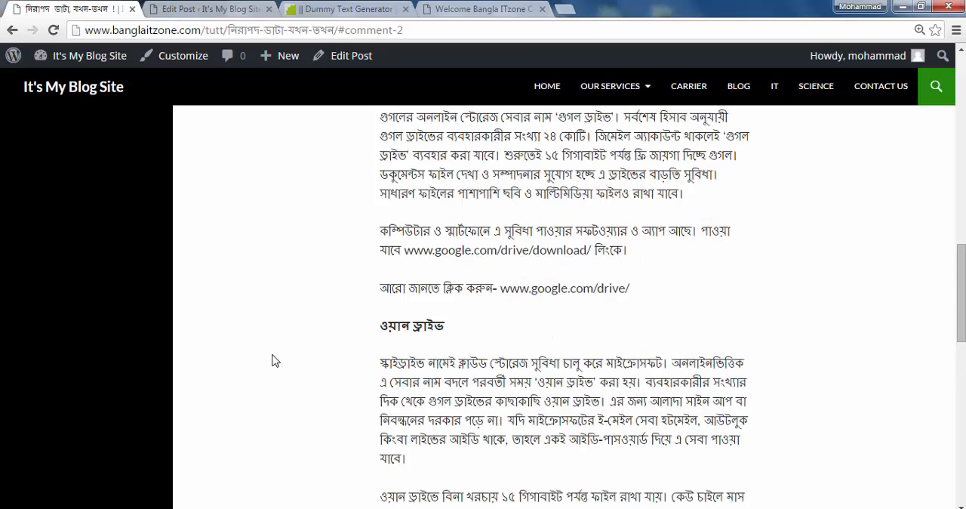
Examine the live Home page's sidebar, including its recent posts, comments, archives and categories
{"action": "left_click", "coordinate": [548, 88]}
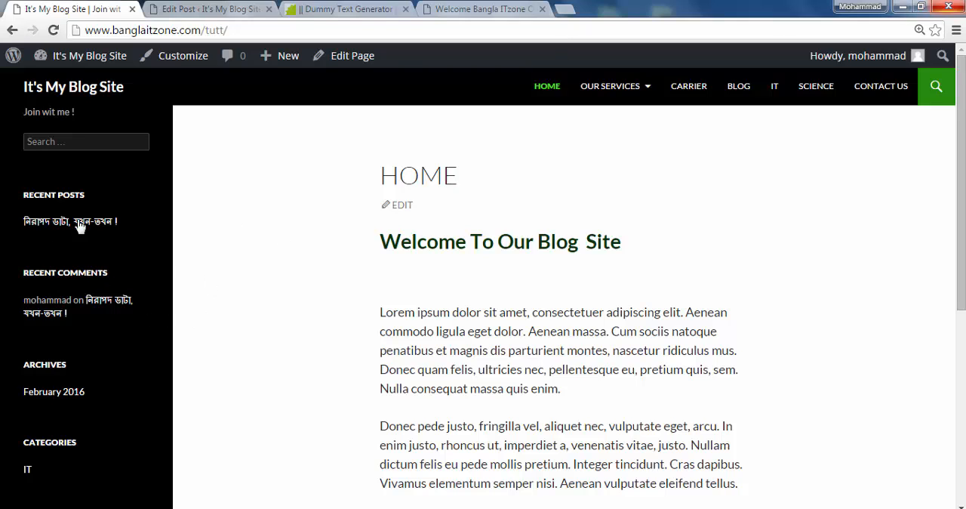
{"action": "scroll", "coordinate": [222, 294], "scroll_direction": "down", "scroll_amount": 5}
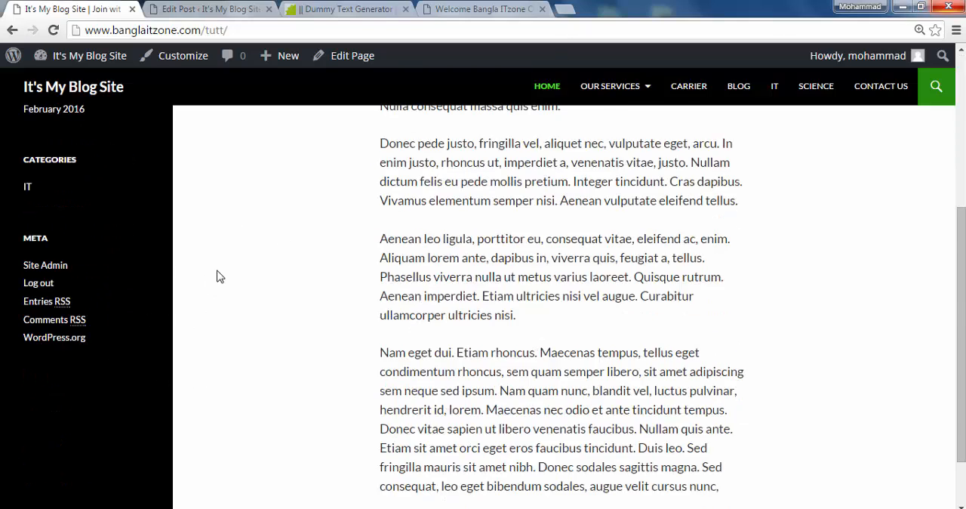
{"action": "scroll", "coordinate": [197, 317], "scroll_direction": "up", "scroll_amount": 3}
Review the published post's title, body text, format and categories in the post editor
{"action": "left_click", "coordinate": [224, 8]}
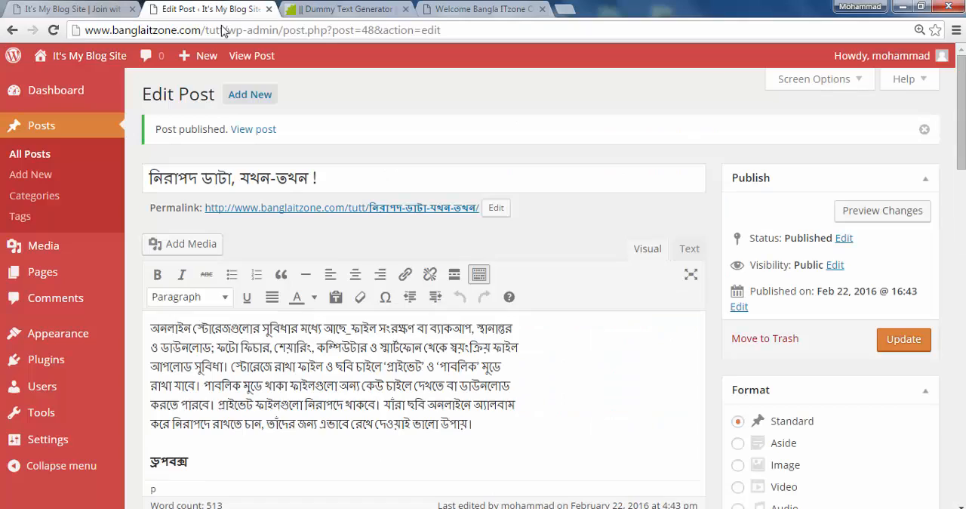
{"action": "scroll", "coordinate": [194, 313], "scroll_direction": "down", "scroll_amount": 5}
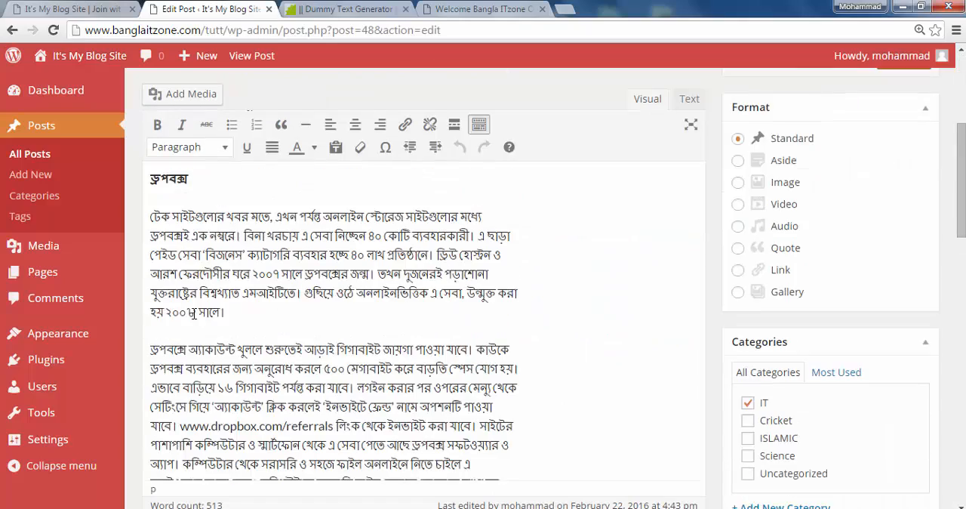
{"action": "scroll", "coordinate": [194, 313], "scroll_direction": "down", "scroll_amount": 3}
{"action": "scroll", "coordinate": [194, 313], "scroll_direction": "up", "scroll_amount": 7}
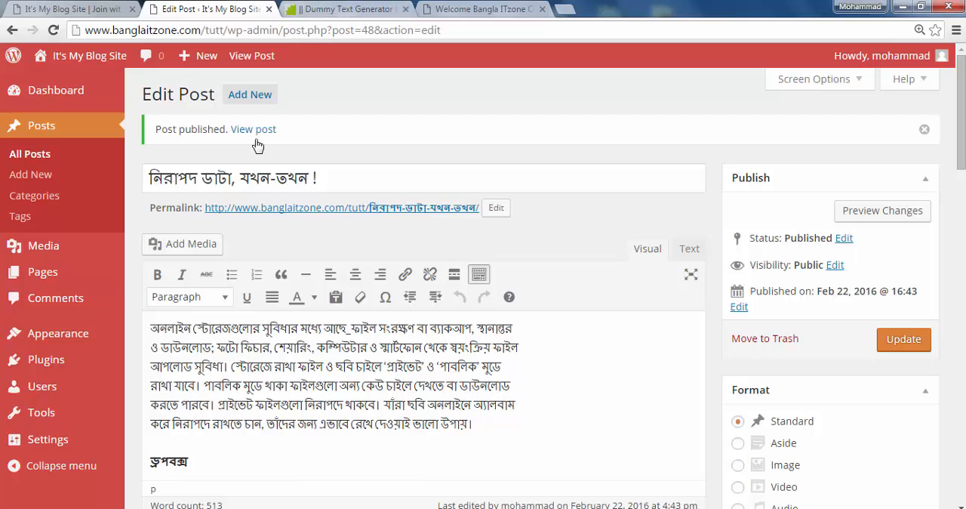
{"action": "scroll", "coordinate": [311, 396], "scroll_direction": "down", "scroll_amount": 3}
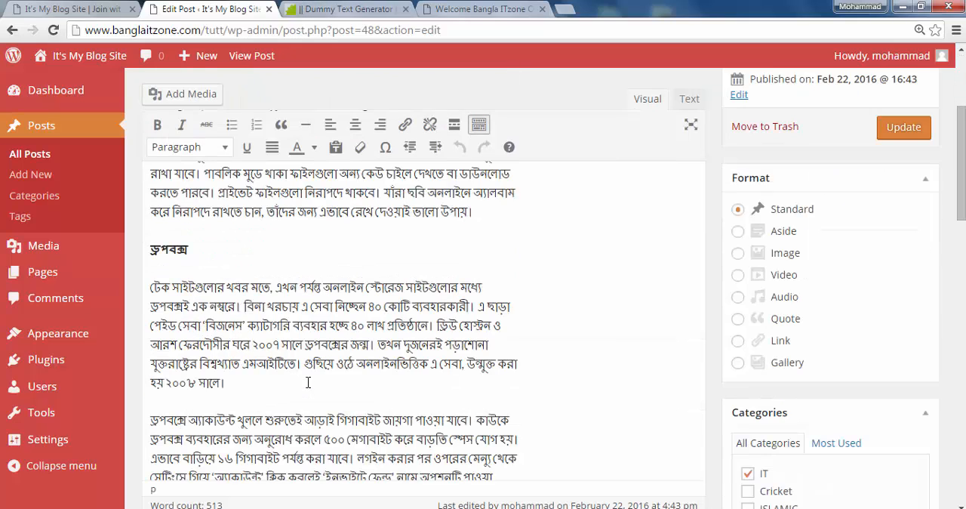
{"action": "scroll", "coordinate": [297, 385], "scroll_direction": "up", "scroll_amount": 3}
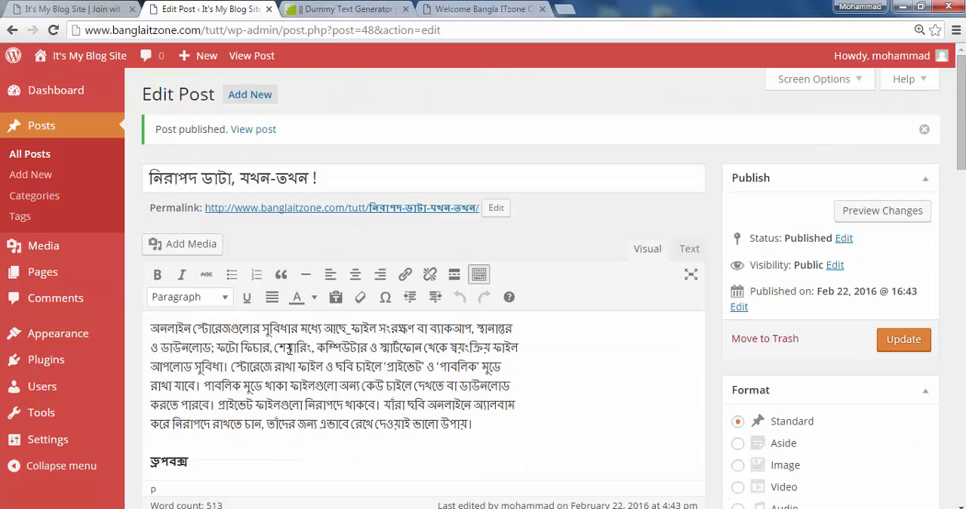
{"action": "left_click", "coordinate": [353, 10]}
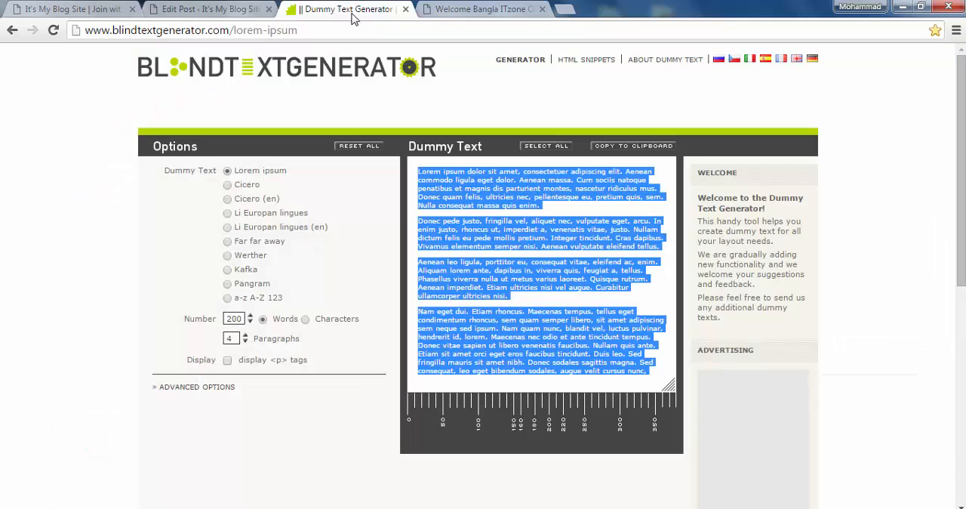
{"action": "left_click", "coordinate": [225, 11]}
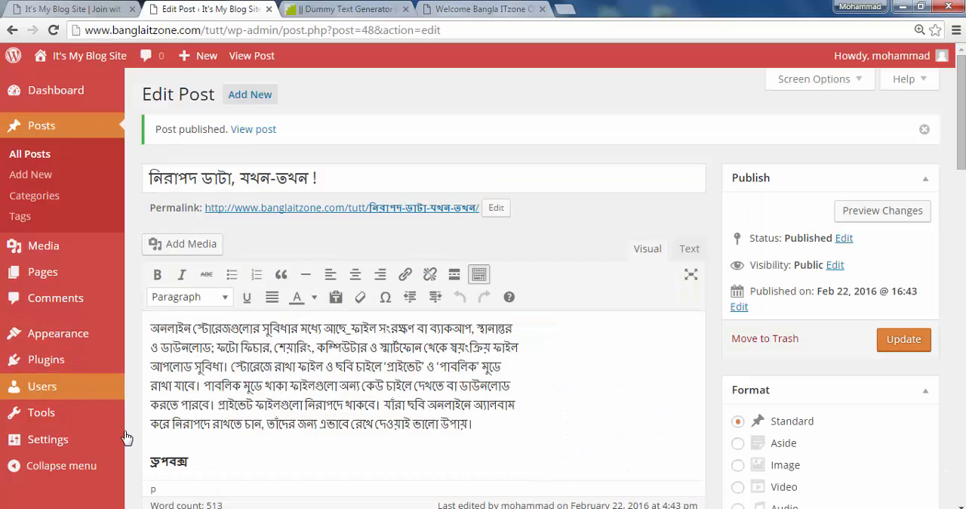
{"action": "left_click", "coordinate": [236, 452]}
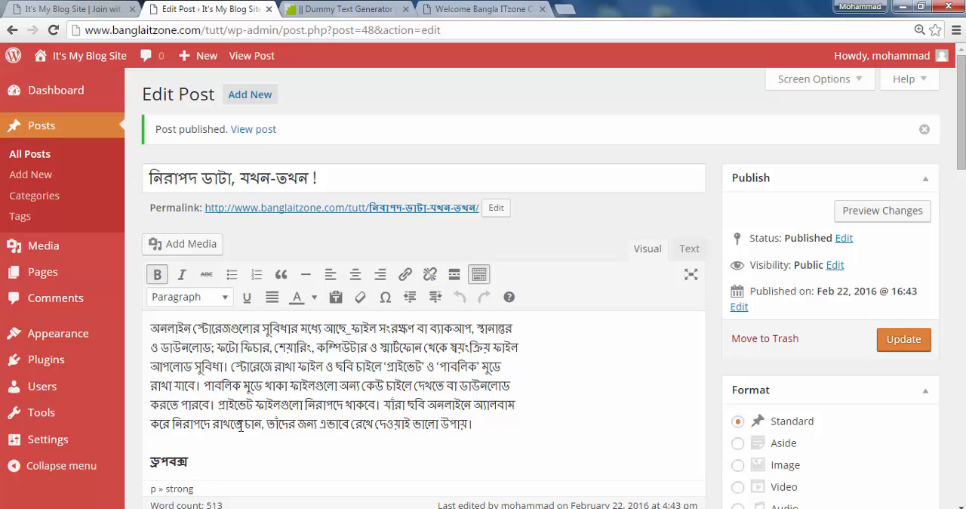
Open the theme's Header Image customization and start choosing a new header image
{"action": "mouse_move", "coordinate": [86, 337]}
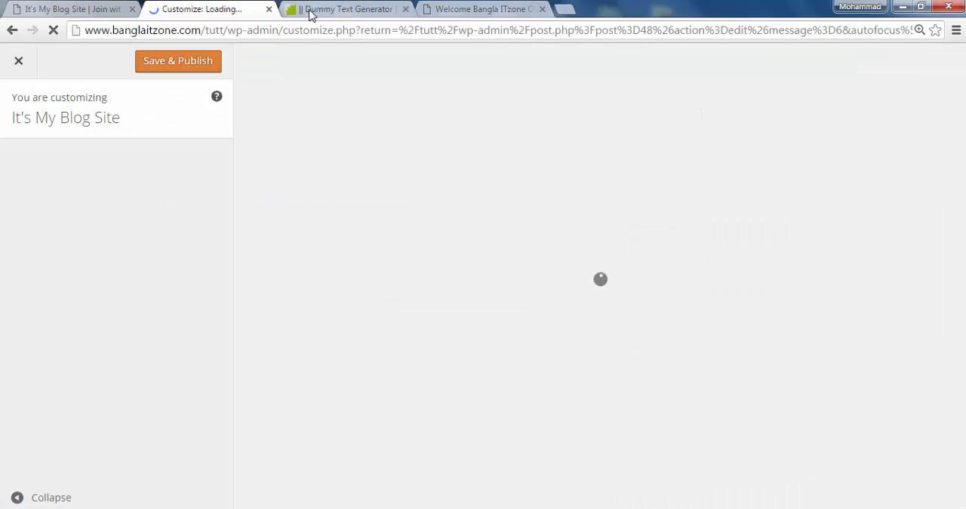
{"action": "left_click", "coordinate": [76, 11]}
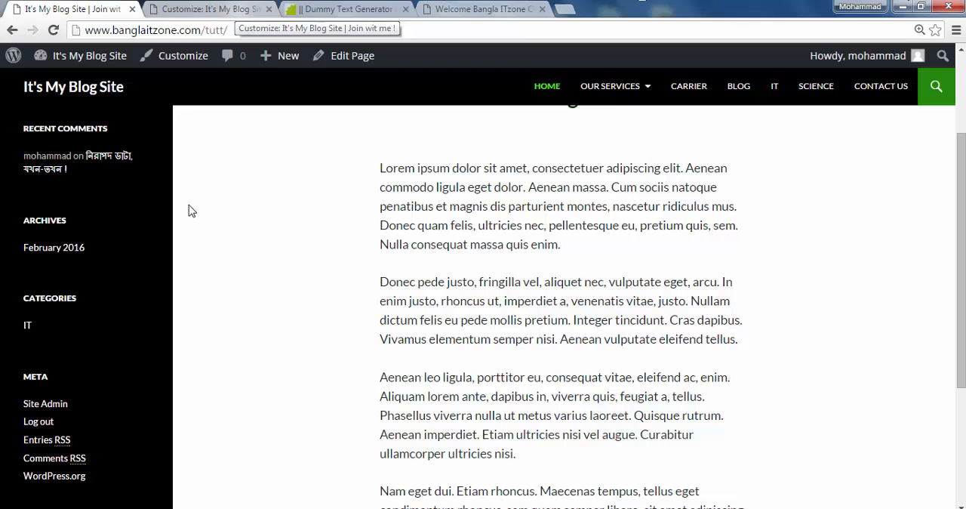
{"action": "left_click", "coordinate": [223, 14]}
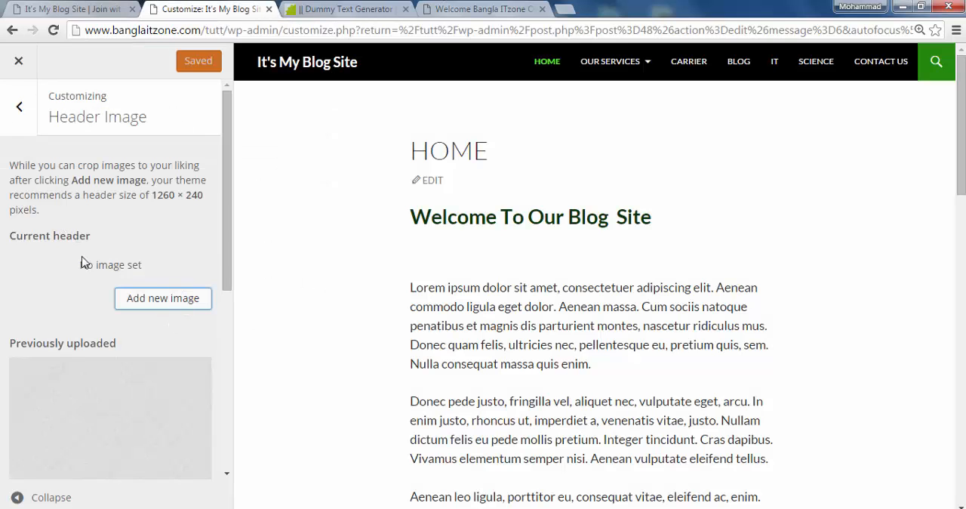
{"action": "left_click", "coordinate": [177, 303]}
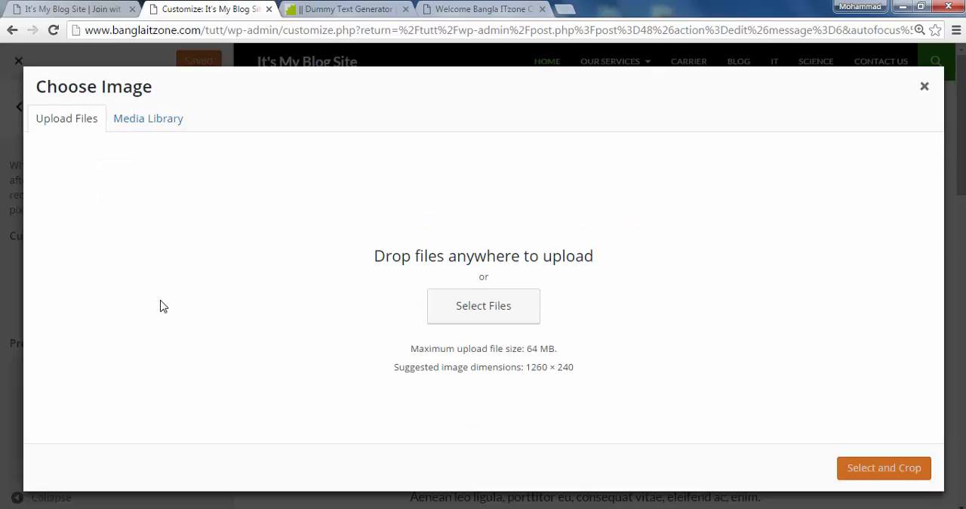
{"action": "left_click", "coordinate": [502, 314]}
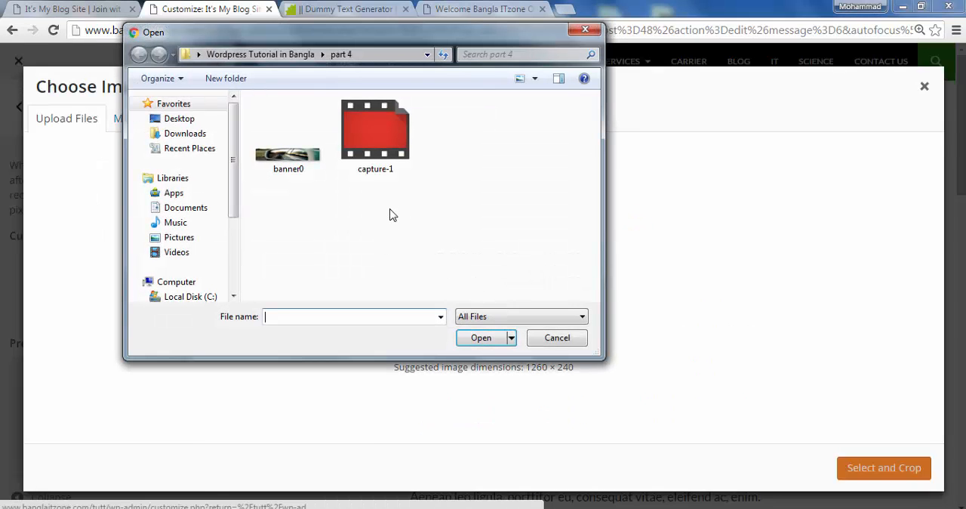
{"action": "left_click", "coordinate": [295, 160]}
{"action": "left_click", "coordinate": [558, 339]}
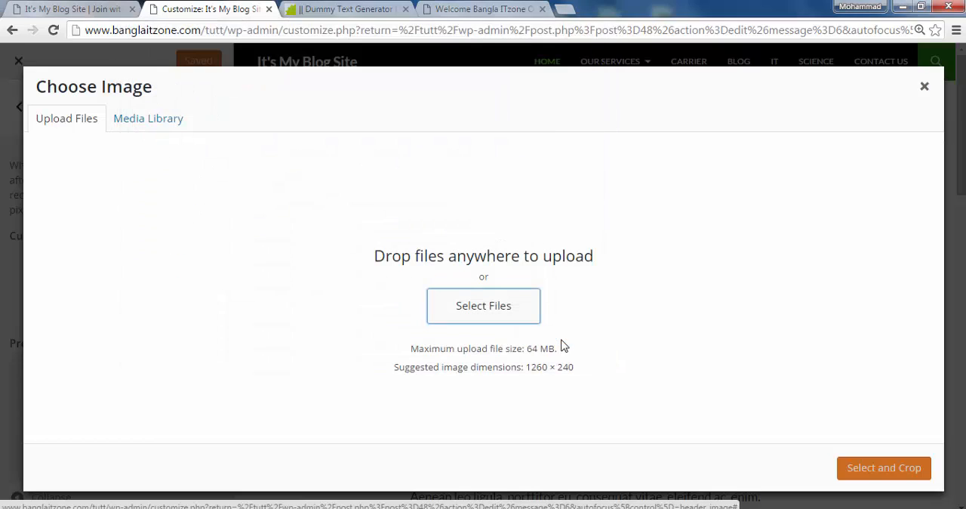
Set cropped-banner0-1.jpg from the media library as the header image, cropped to its full area, and publish the change
{"action": "left_click", "coordinate": [162, 123]}
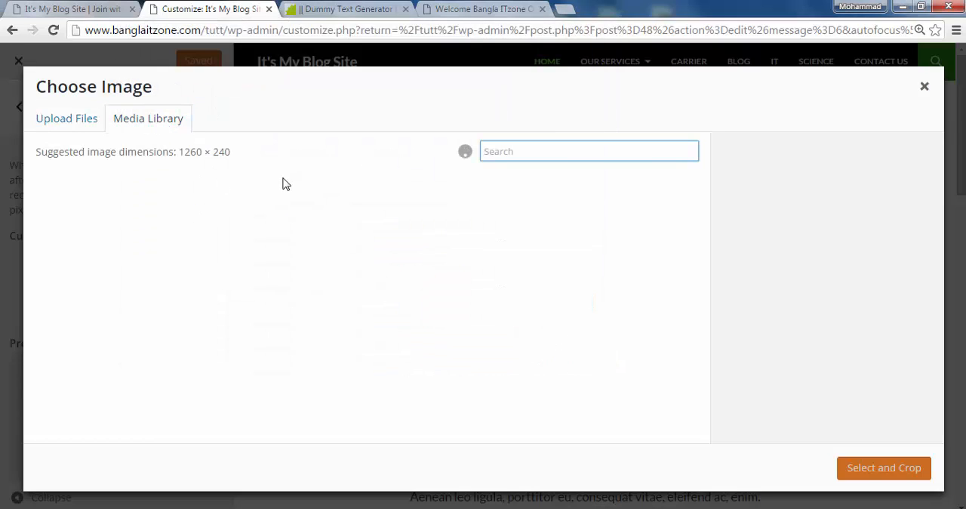
{"action": "left_click", "coordinate": [125, 231]}
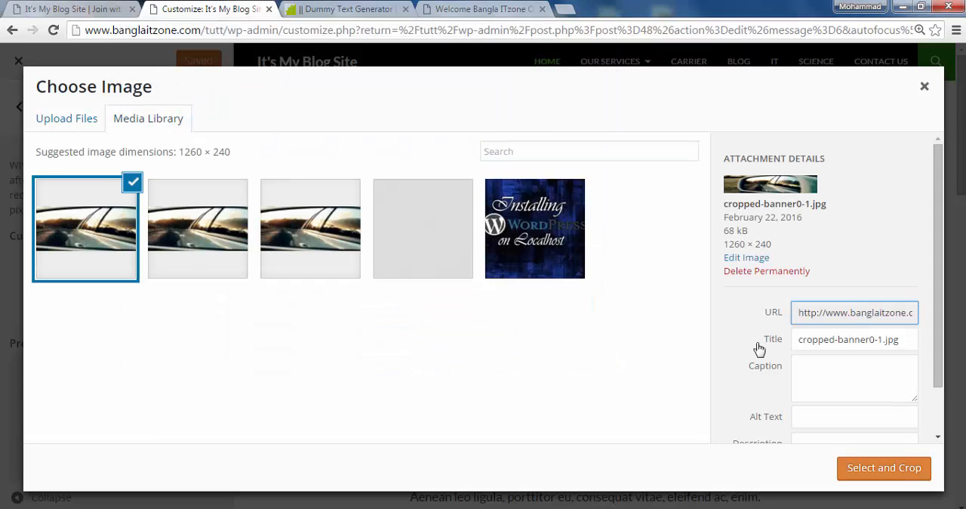
{"action": "left_click", "coordinate": [884, 468]}
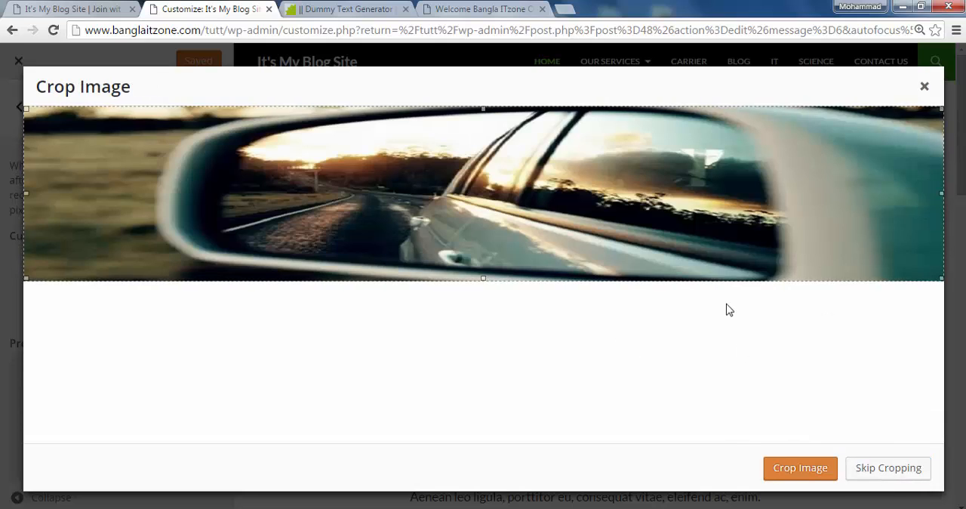
{"action": "left_click", "coordinate": [800, 468]}
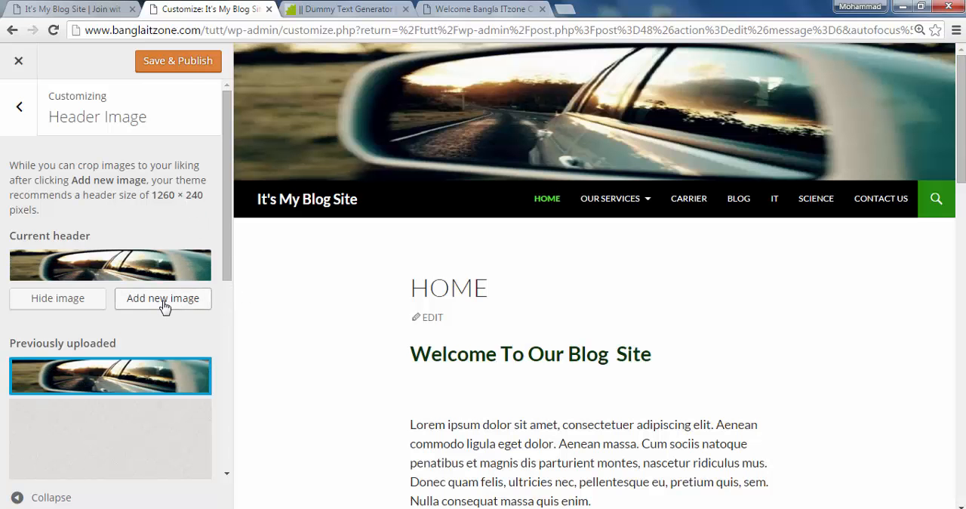
{"action": "left_click", "coordinate": [197, 66]}
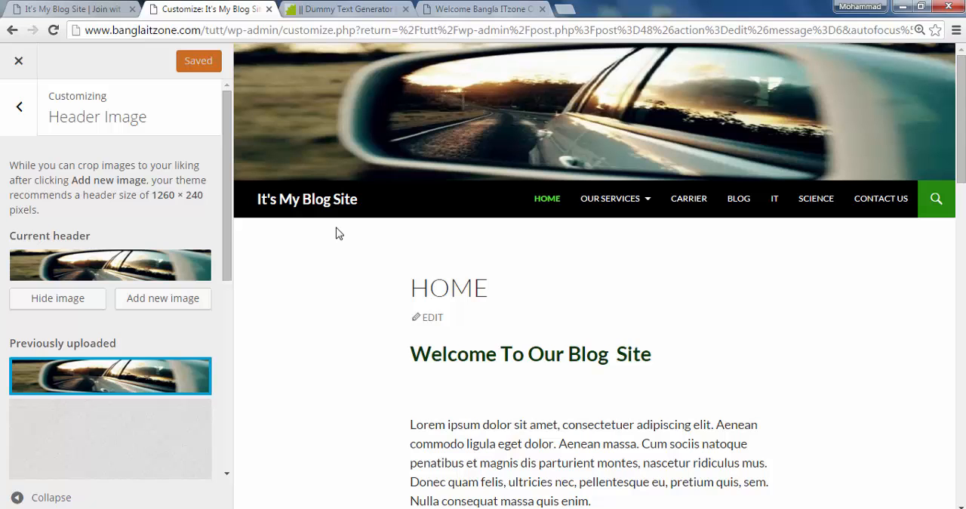
Reload the live Home page and check the header banner and page content
{"action": "left_click", "coordinate": [80, 10]}
{"action": "left_click", "coordinate": [55, 31]}
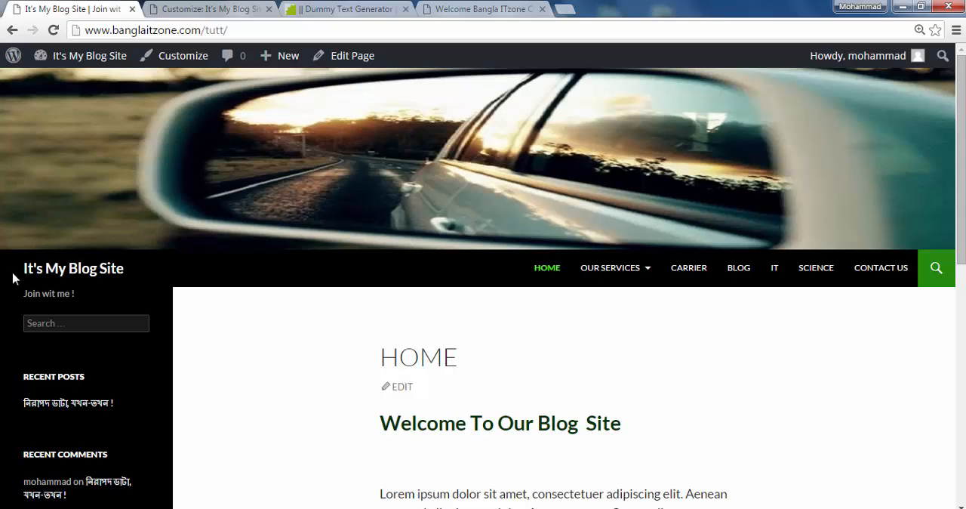
{"action": "scroll", "coordinate": [578, 236], "scroll_direction": "down", "scroll_amount": 4}
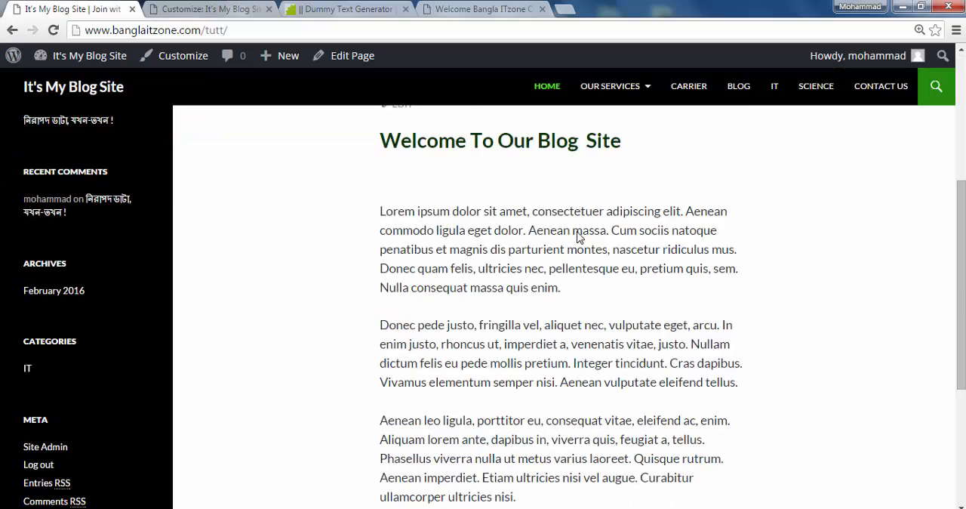
{"action": "scroll", "coordinate": [579, 236], "scroll_direction": "down", "scroll_amount": 4}
{"action": "scroll", "coordinate": [537, 257], "scroll_direction": "up", "scroll_amount": 2}
Replace the header image with the third banner picture from the media library, cropped to its full area, and publish the change
{"action": "left_click", "coordinate": [209, 9]}
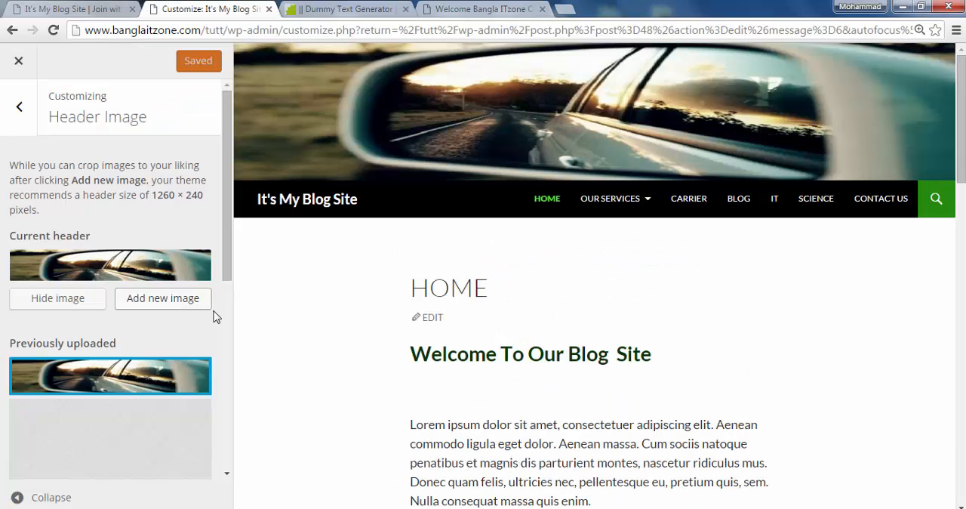
{"action": "left_click", "coordinate": [189, 308]}
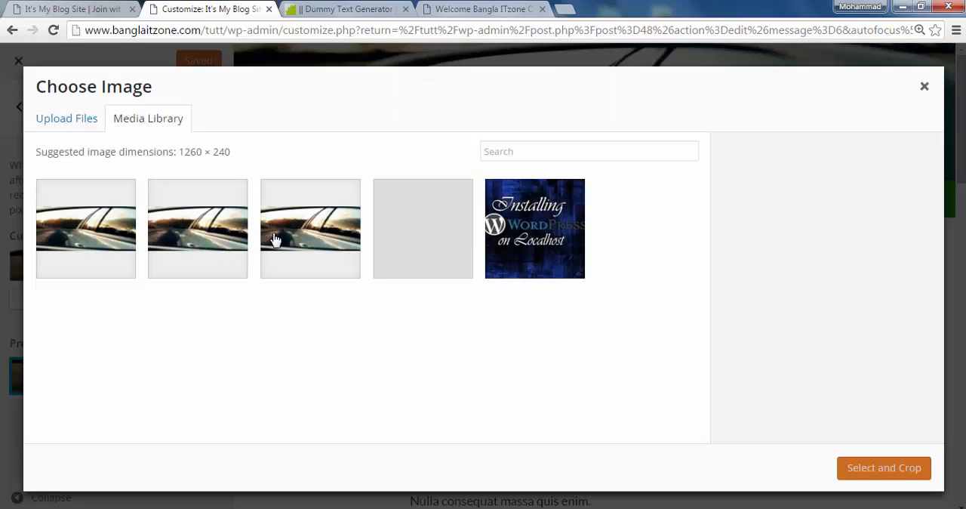
{"action": "left_click", "coordinate": [316, 246]}
{"action": "left_click", "coordinate": [853, 467]}
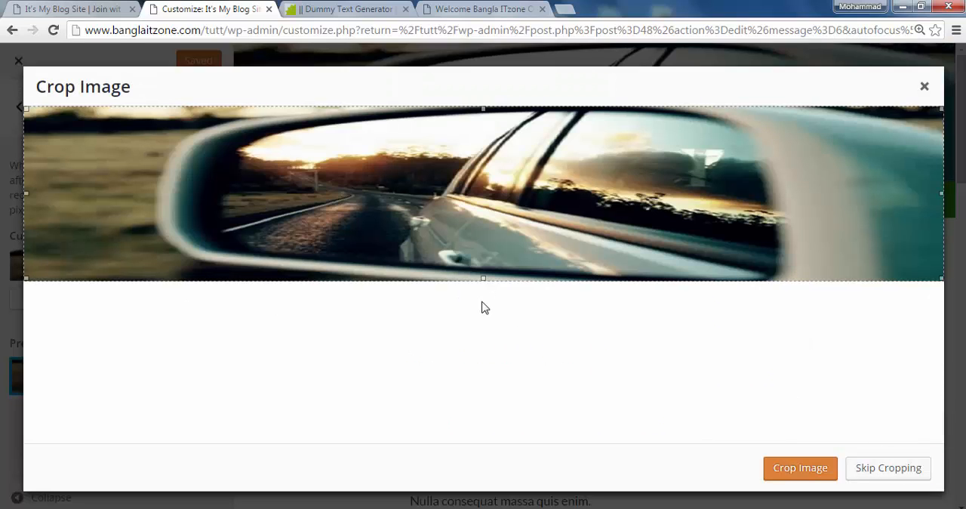
{"action": "left_click", "coordinate": [817, 470]}
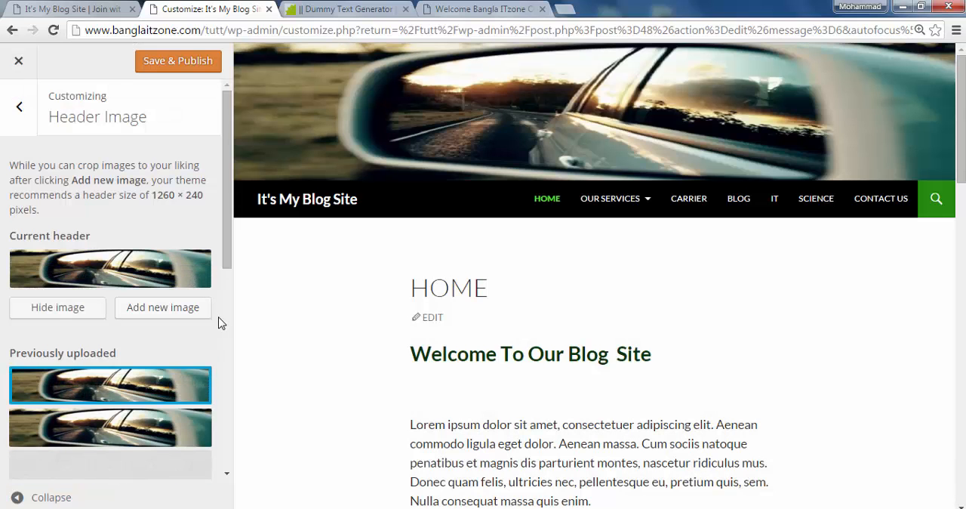
{"action": "left_click", "coordinate": [191, 69]}
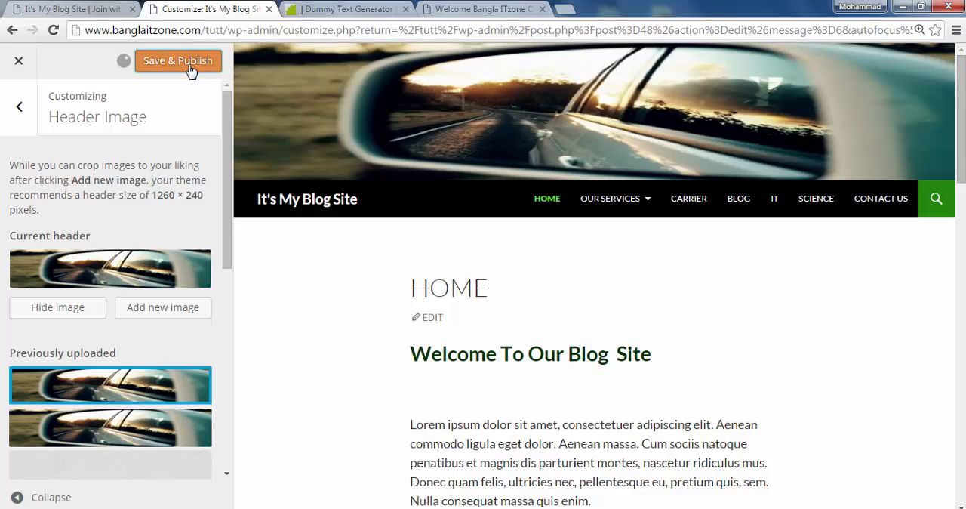
Reload the live site again and examine the new header banner, navigation menu and sidebar on the Home page
{"action": "left_click", "coordinate": [96, 15]}
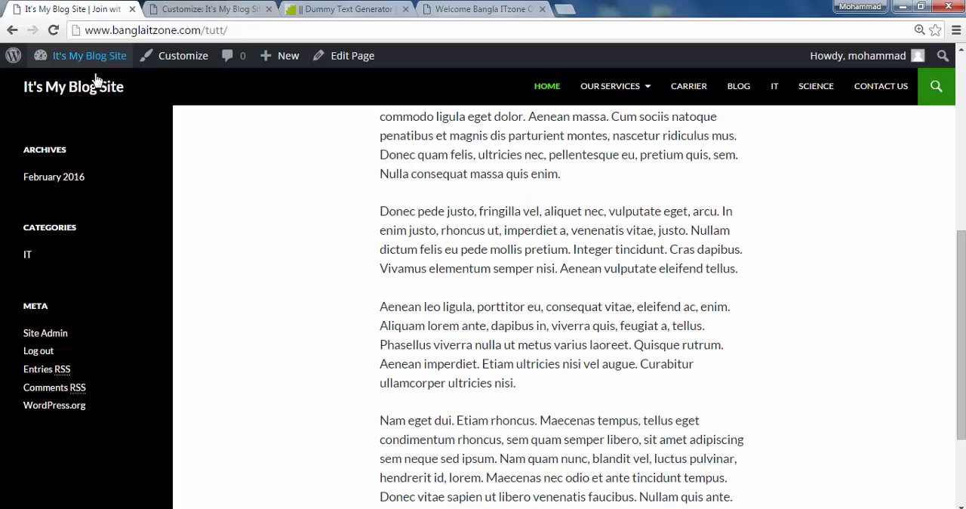
{"action": "left_click", "coordinate": [52, 30]}
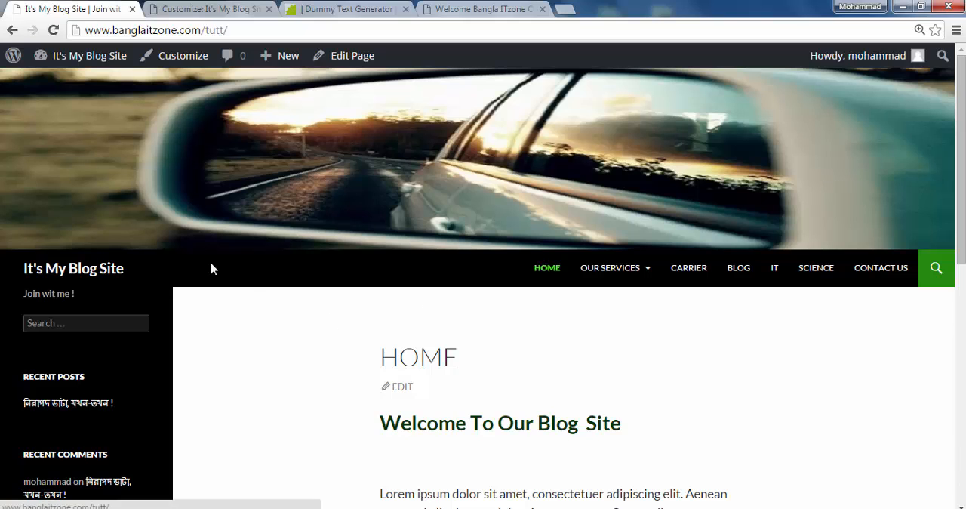
{"action": "scroll", "coordinate": [263, 360], "scroll_direction": "down", "scroll_amount": 2}
{"action": "scroll", "coordinate": [263, 355], "scroll_direction": "up", "scroll_amount": 2}
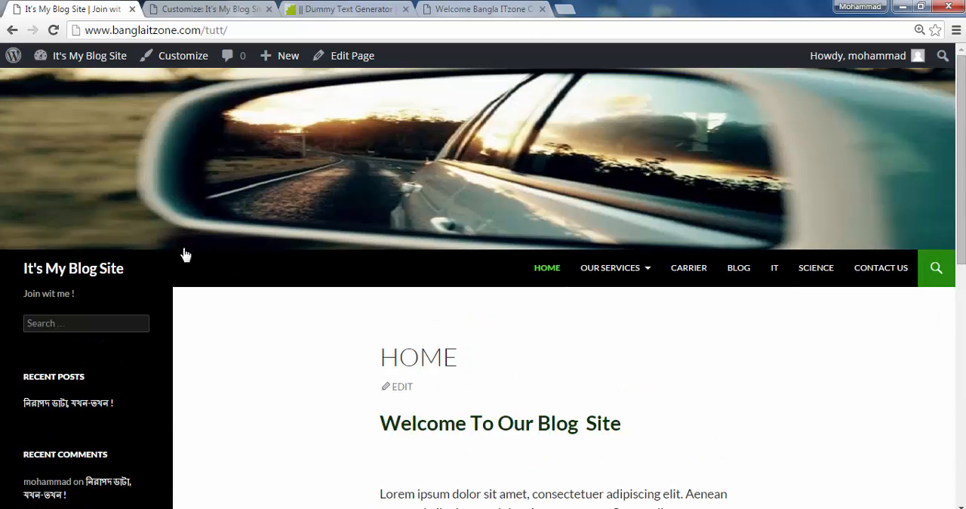
{"action": "left_click", "coordinate": [202, 11]}
{"action": "left_click", "coordinate": [108, 9]}
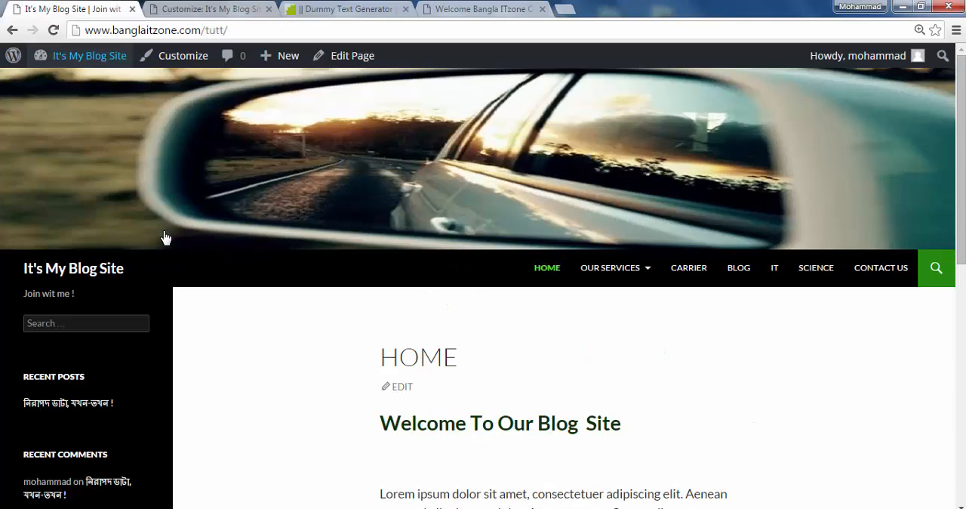
{"action": "scroll", "coordinate": [166, 257], "scroll_direction": "down", "scroll_amount": 8}
{"action": "scroll", "coordinate": [151, 258], "scroll_direction": "up", "scroll_amount": 5}
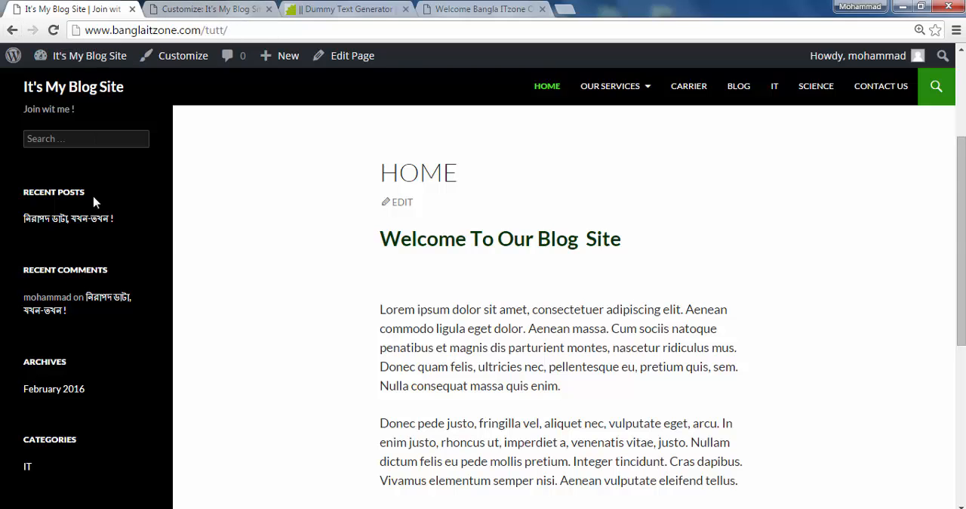
{"action": "scroll", "coordinate": [94, 202], "scroll_direction": "up", "scroll_amount": 2}
{"action": "left_click", "coordinate": [511, 8]}
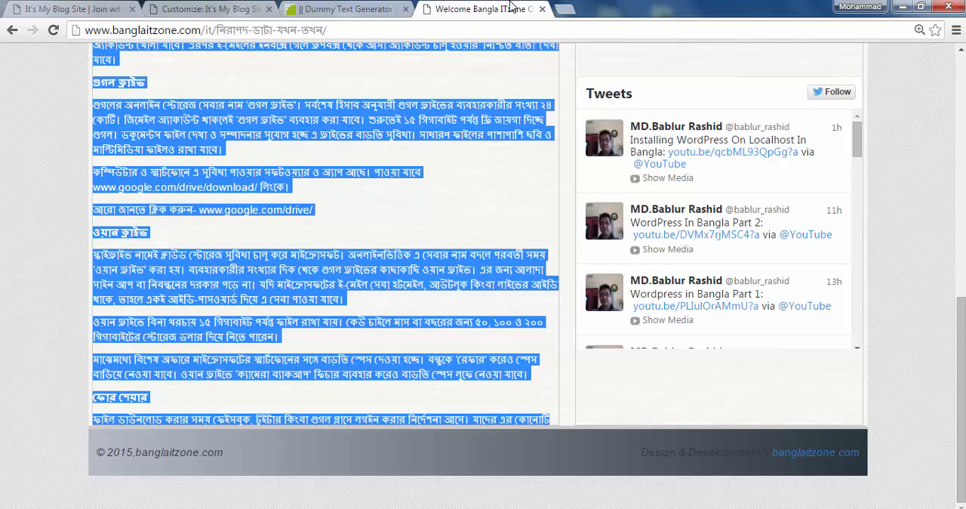
{"action": "left_click", "coordinate": [343, 9]}
{"action": "left_click", "coordinate": [223, 10]}
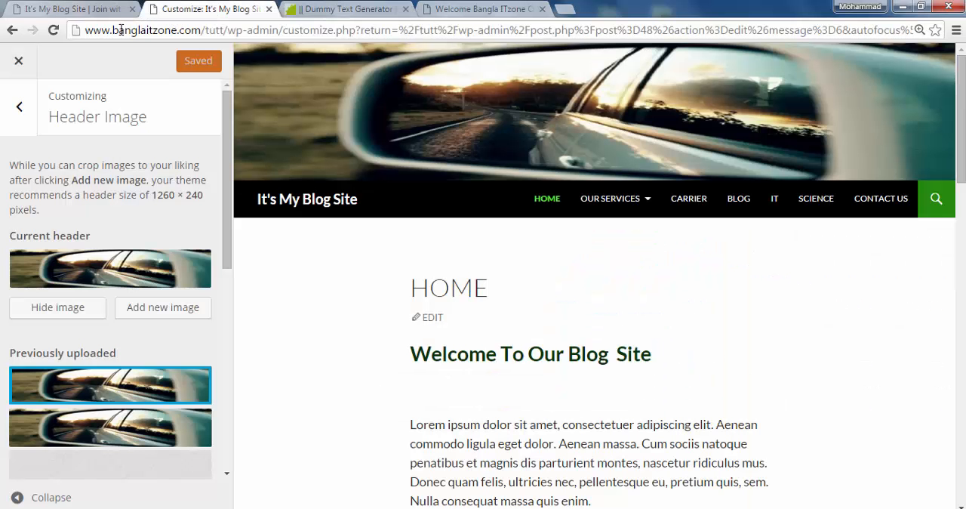
Exit the theme customizer and open the list of all pages in the site's admin area
{"action": "left_click", "coordinate": [21, 109]}
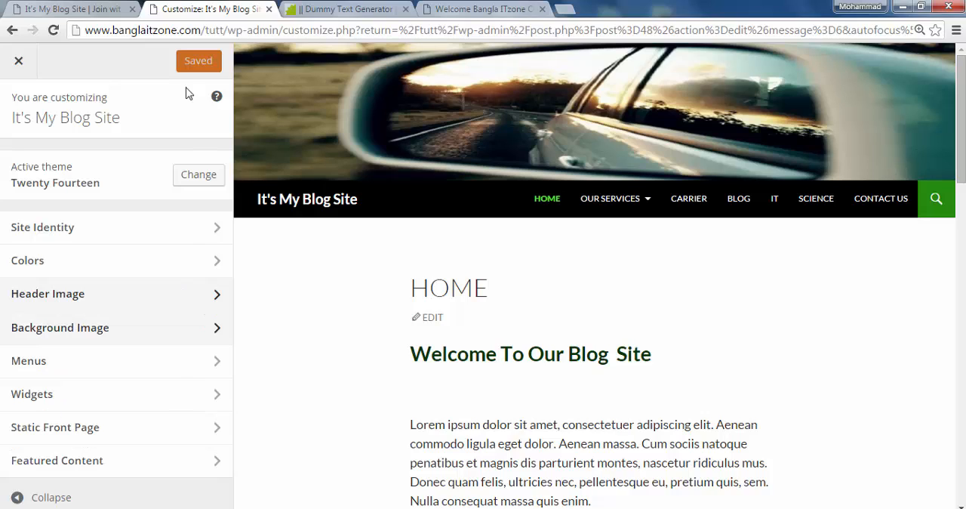
{"action": "left_click", "coordinate": [19, 64]}
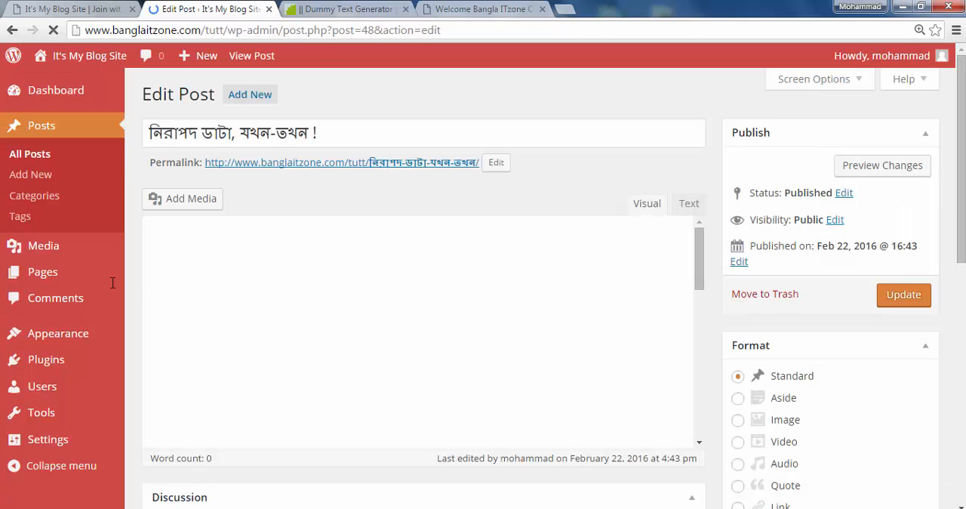
{"action": "scroll", "coordinate": [64, 306], "scroll_direction": "down", "scroll_amount": 2}
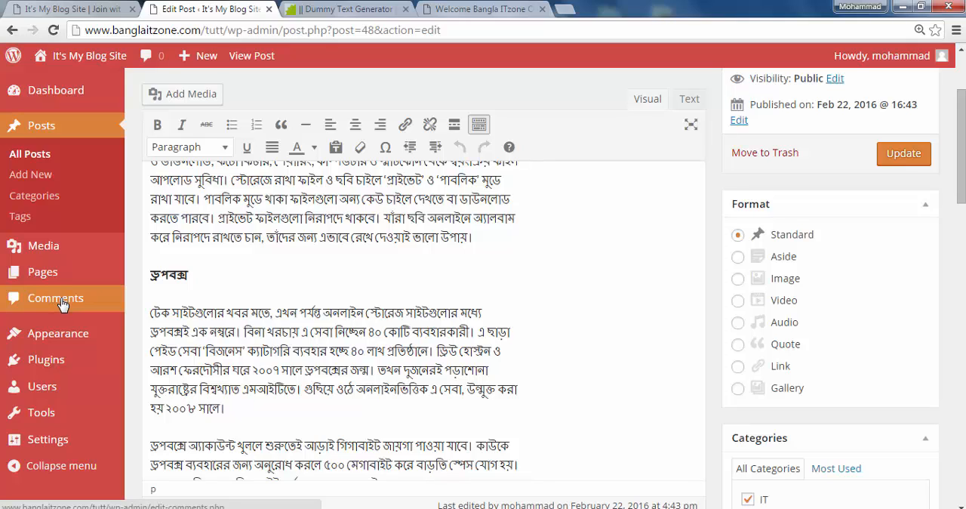
{"action": "mouse_move", "coordinate": [67, 342]}
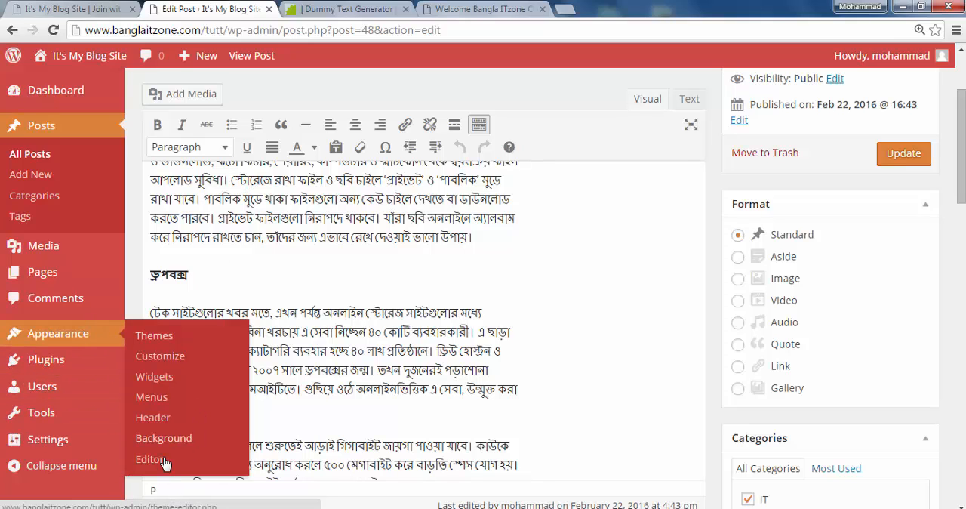
{"action": "mouse_move", "coordinate": [31, 283]}
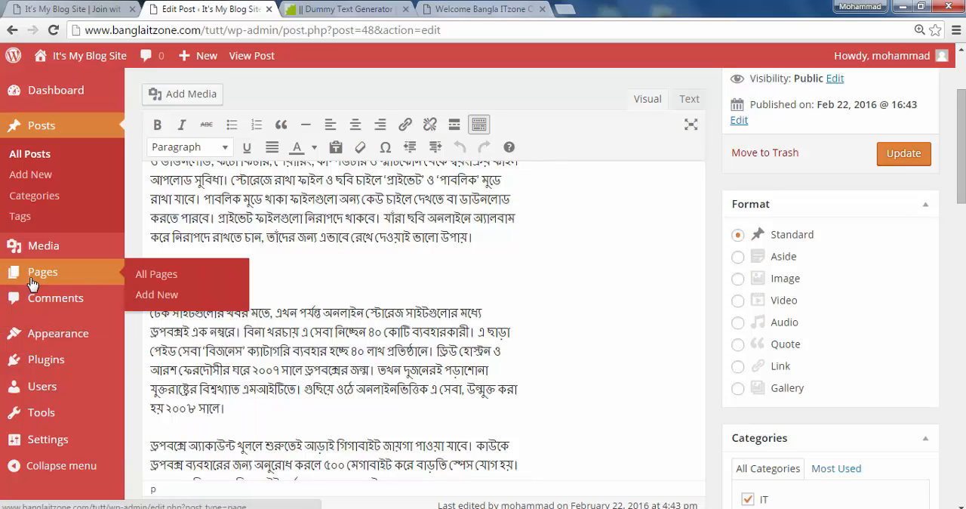
{"action": "scroll", "coordinate": [38, 400], "scroll_direction": "down", "scroll_amount": 3}
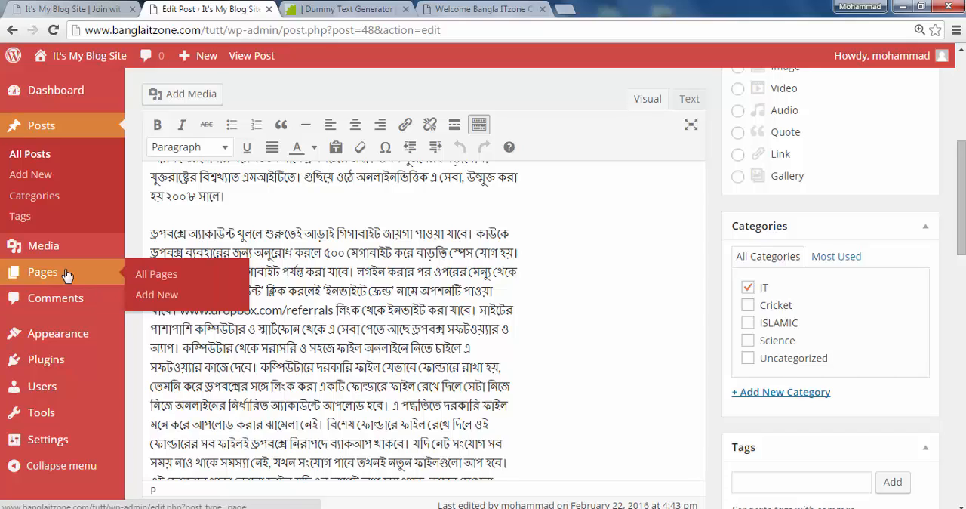
{"action": "left_click", "coordinate": [145, 277]}
{"action": "mouse_move", "coordinate": [143, 276]}
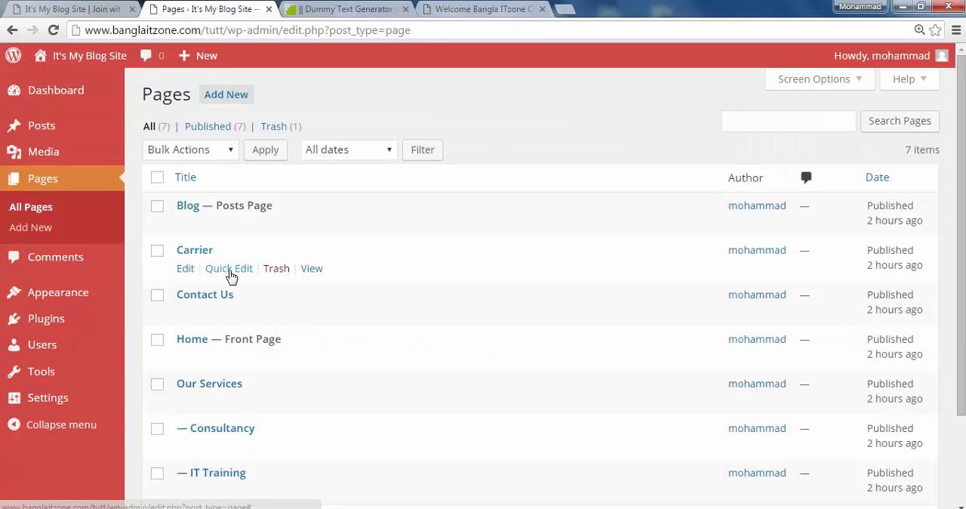
Open the quick edit settings of the Carrier page and examine its slug, password, status choices and order fields
{"action": "left_click", "coordinate": [224, 273]}
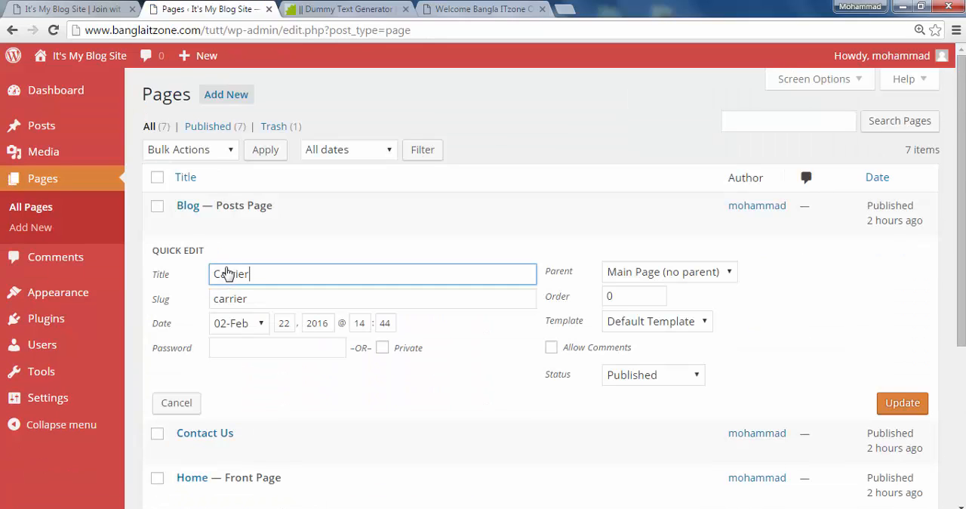
{"action": "scroll", "coordinate": [360, 380], "scroll_direction": "down", "scroll_amount": 2}
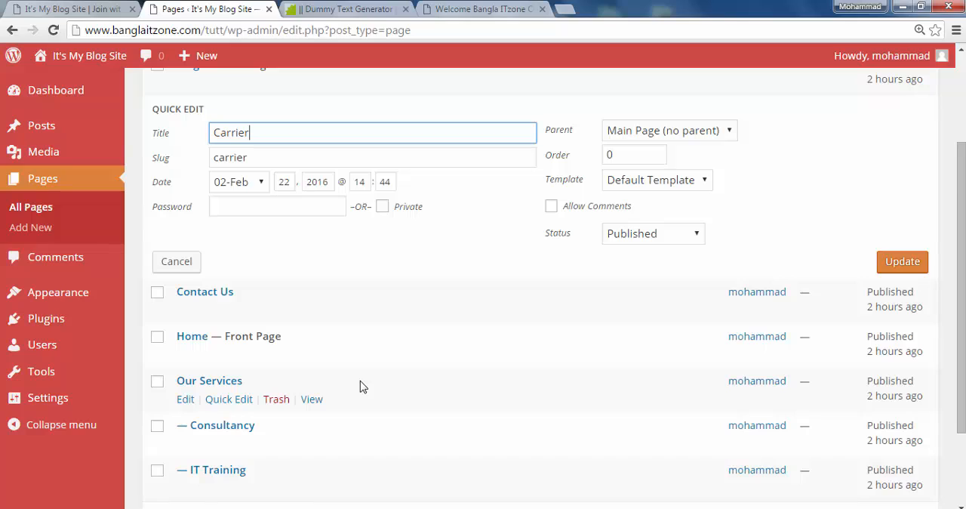
{"action": "left_click", "coordinate": [259, 157]}
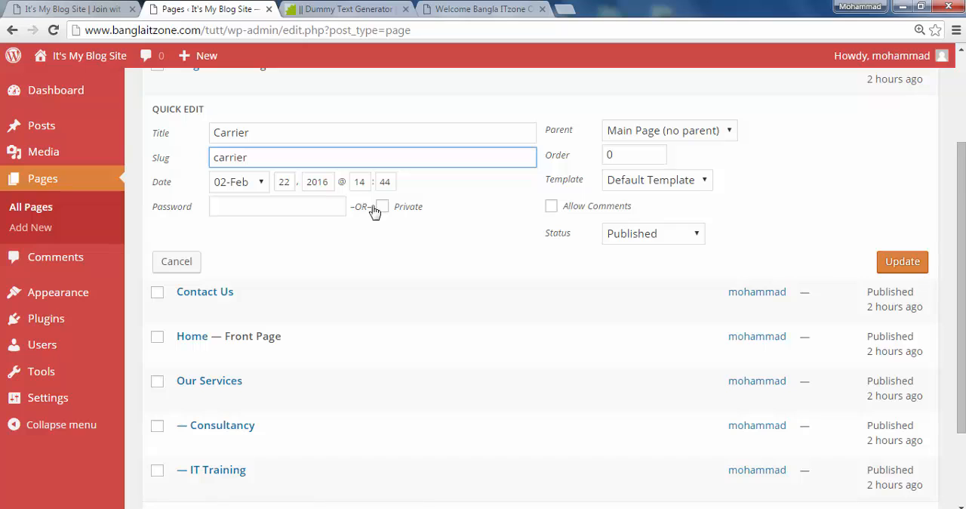
{"action": "left_click", "coordinate": [320, 211]}
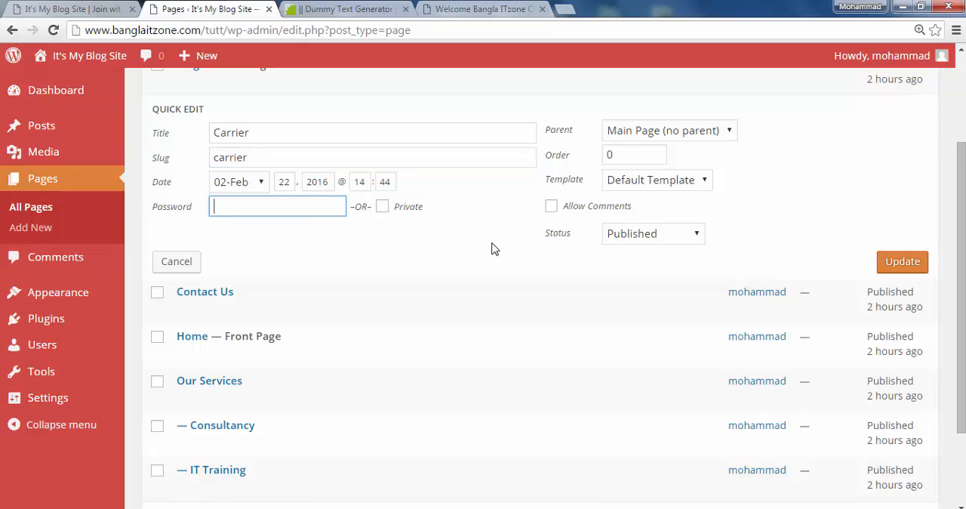
{"action": "scroll", "coordinate": [320, 264], "scroll_direction": "up", "scroll_amount": 2}
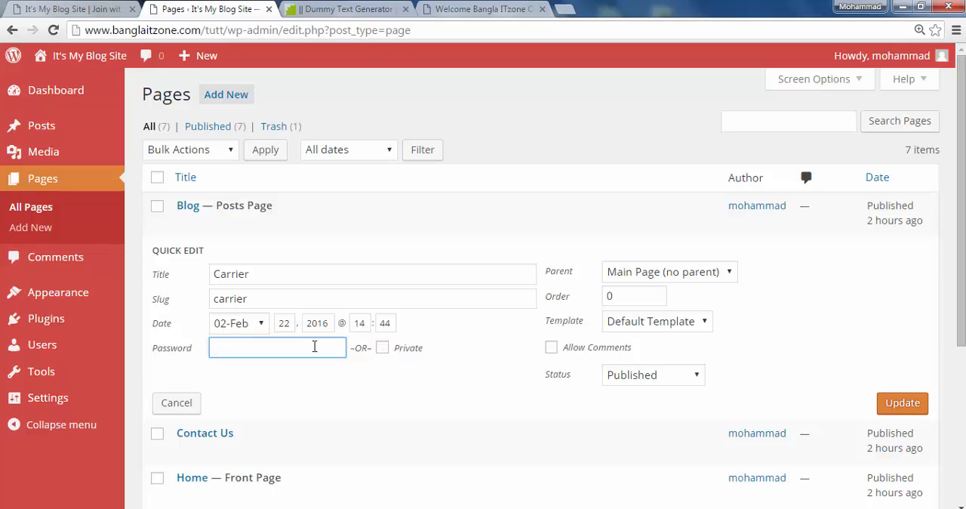
{"action": "left_click", "coordinate": [328, 399]}
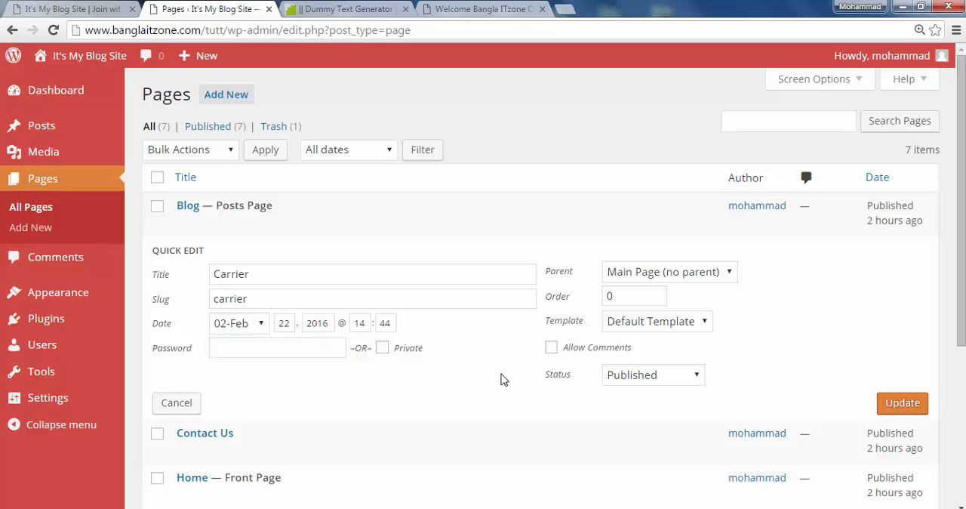
{"action": "left_click", "coordinate": [696, 378]}
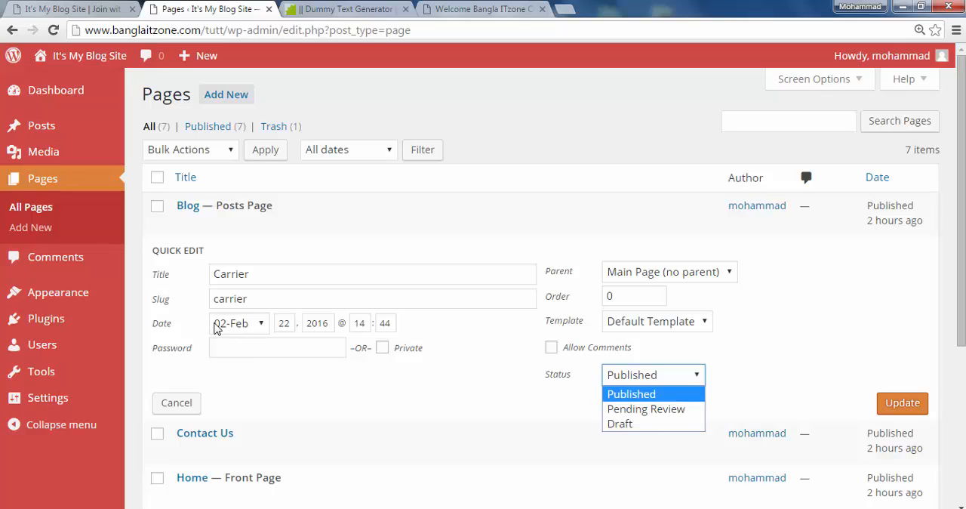
{"action": "left_click", "coordinate": [412, 426]}
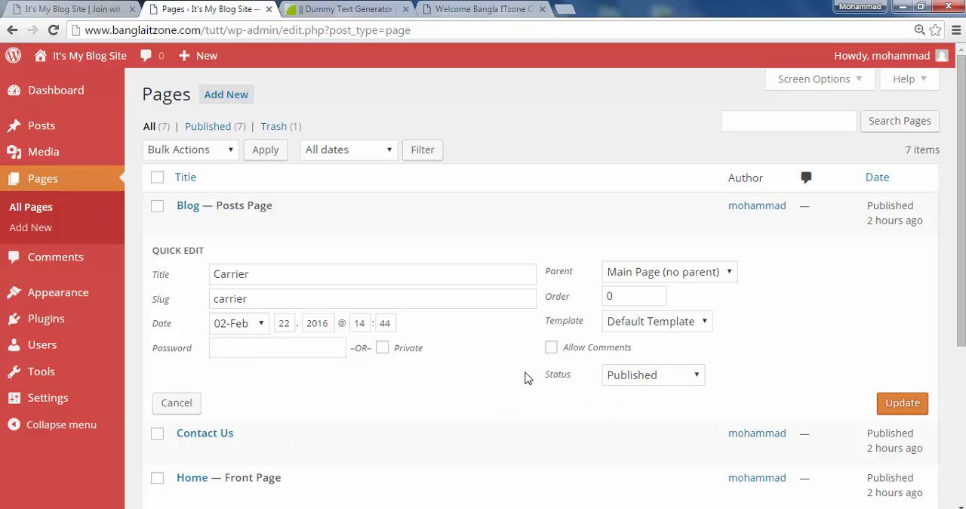
{"action": "left_click", "coordinate": [623, 301]}
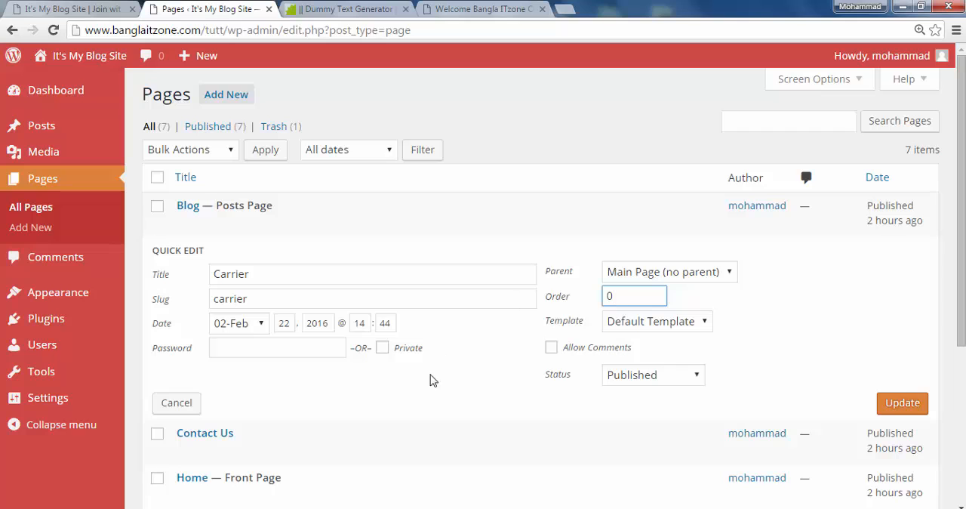
Dismiss the Windows color scheme prompt without choosing an option and return to the Carrier page's quick edit settings
{"action": "scroll", "coordinate": [425, 396], "scroll_direction": "down", "scroll_amount": 3}
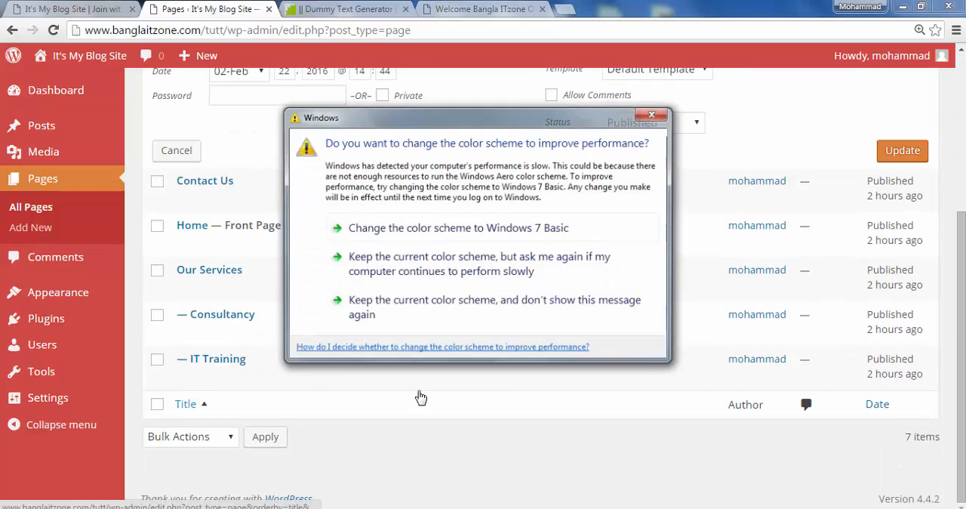
{"action": "left_click", "coordinate": [654, 113]}
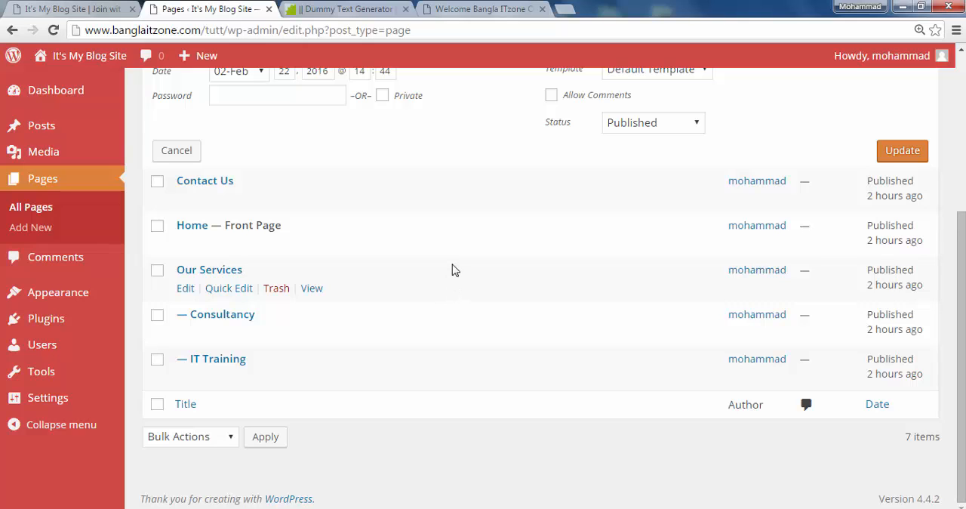
{"action": "scroll", "coordinate": [414, 294], "scroll_direction": "up", "scroll_amount": 3}
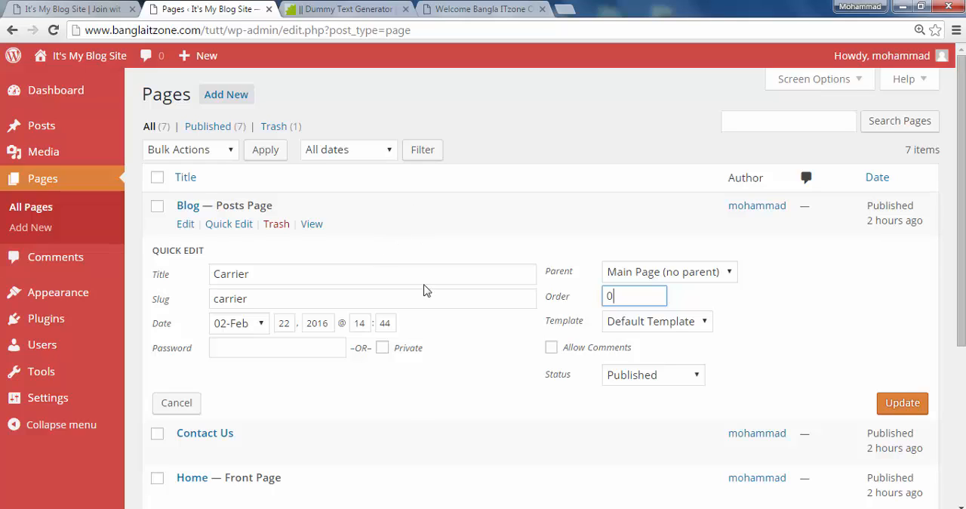
{"action": "left_click", "coordinate": [813, 508]}
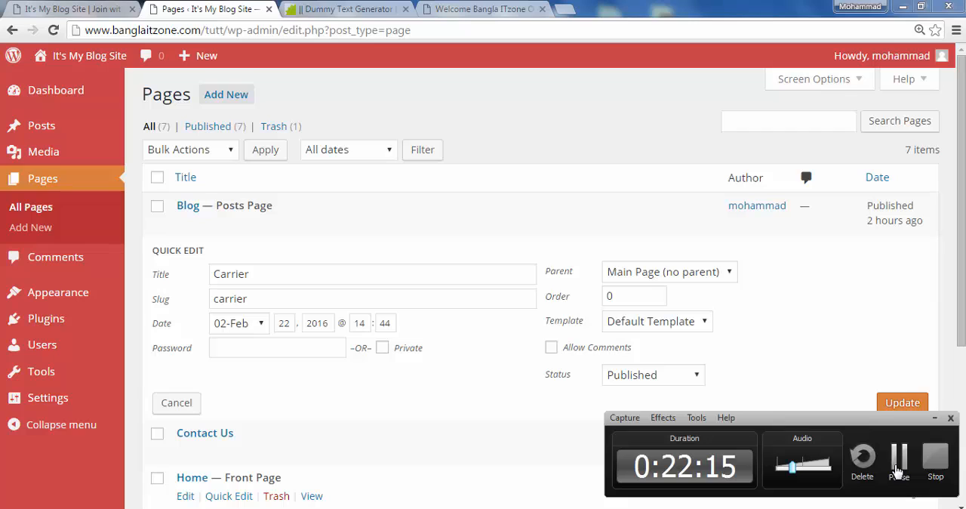
{"action": "left_click", "coordinate": [900, 471]}
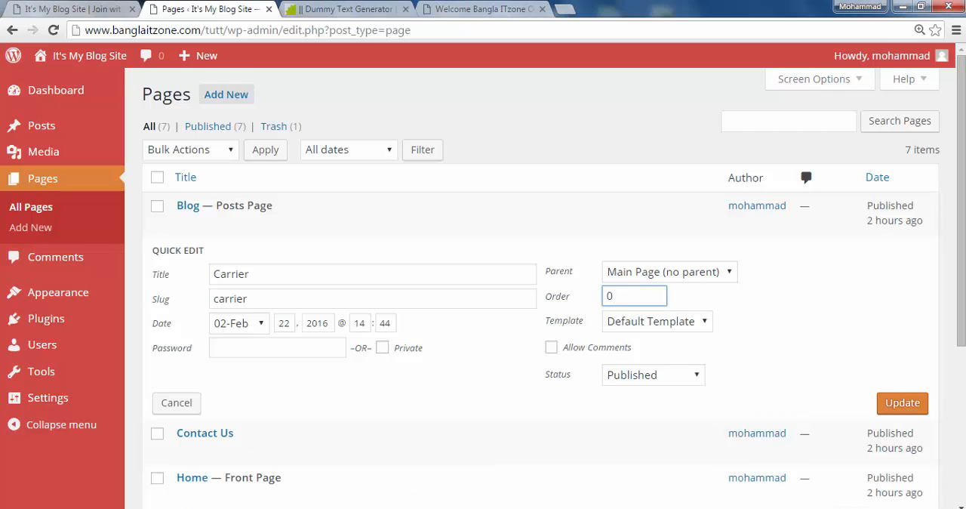
{"action": "left_click", "coordinate": [814, 508]}
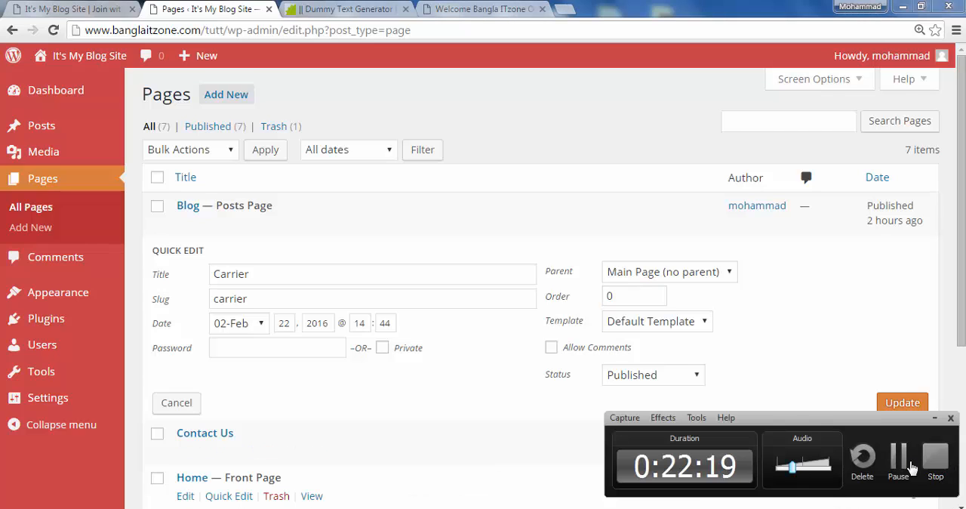